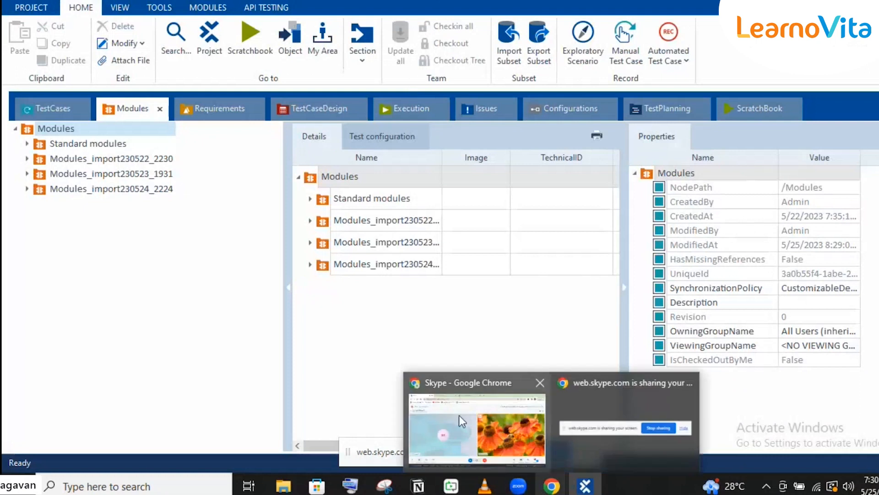
# - Bring up the Demo Web Shop page in the browser and sign in with the filled-in account
pyautogui.click(459, 415)
pyautogui.click(440, 1)
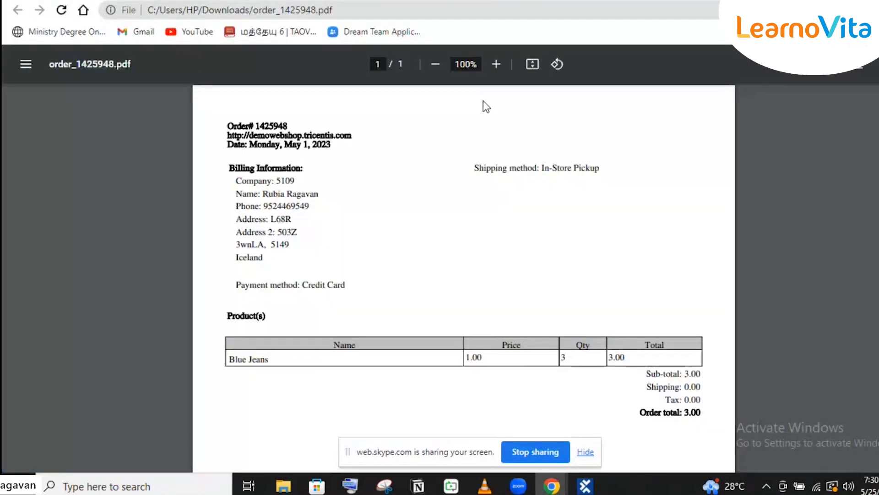
pyautogui.click(366, 1)
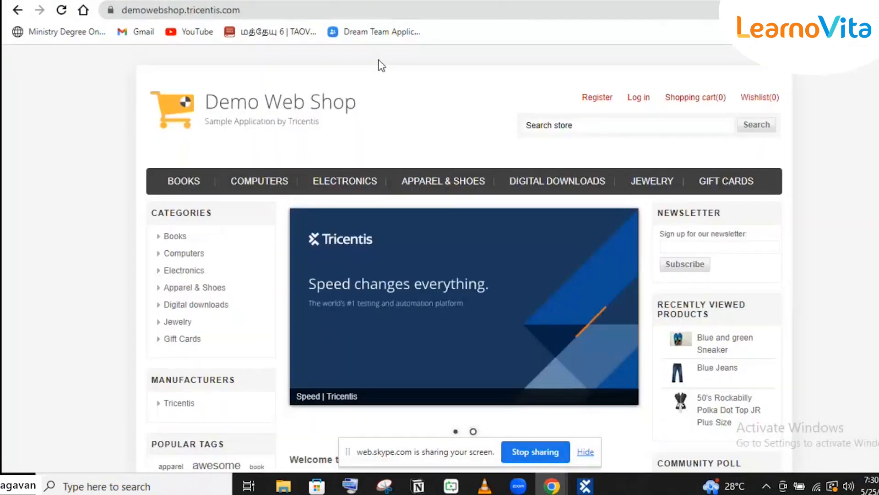
pyautogui.click(648, 102)
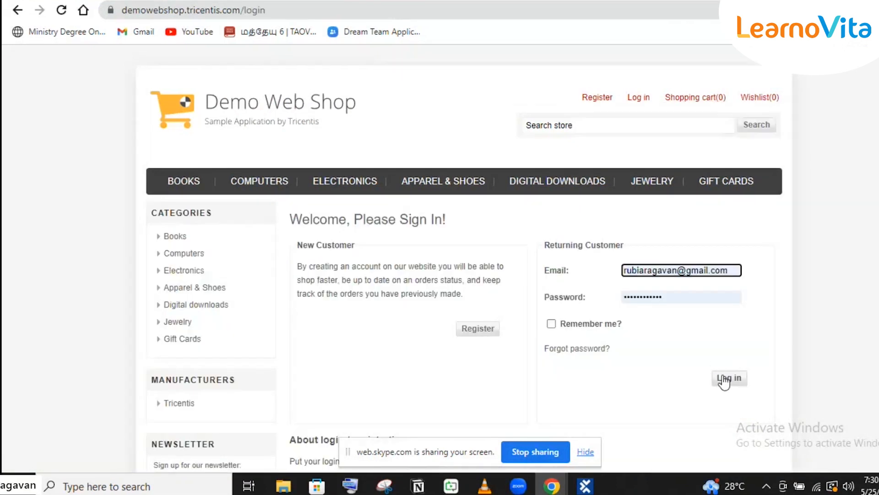
pyautogui.click(729, 377)
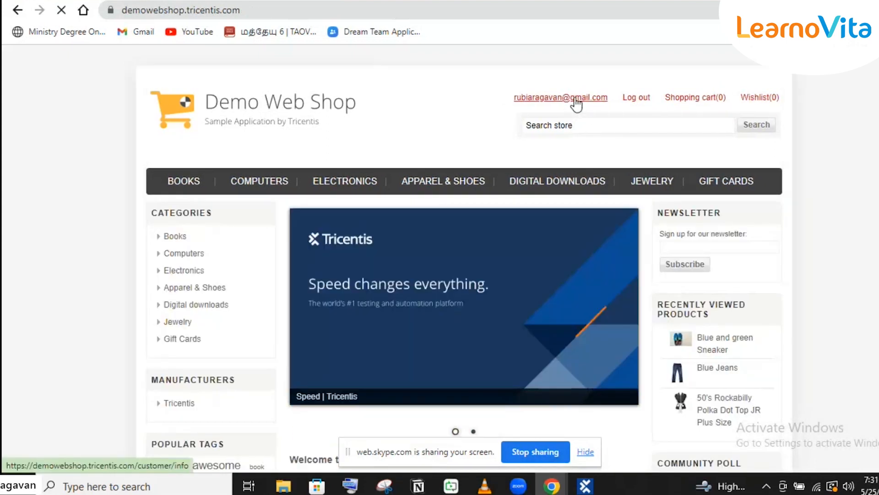
# - Download the PDF invoice of the most recent order from My account > Orders
pyautogui.click(576, 103)
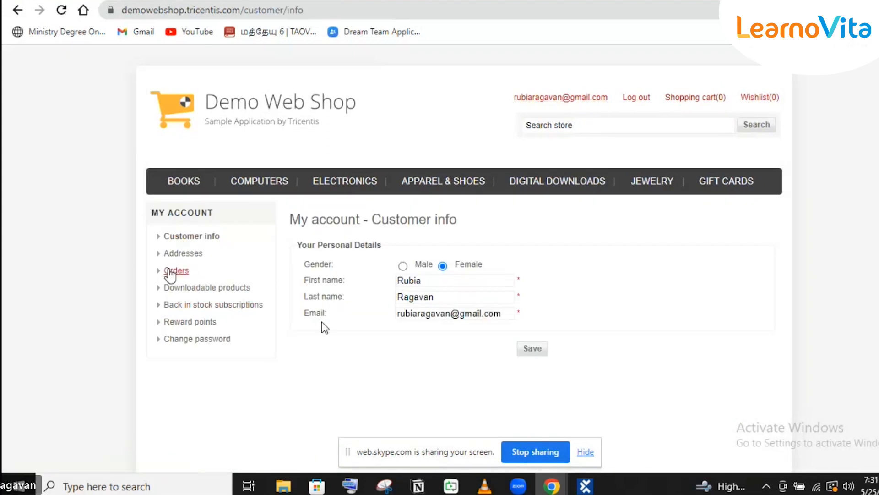
pyautogui.click(172, 273)
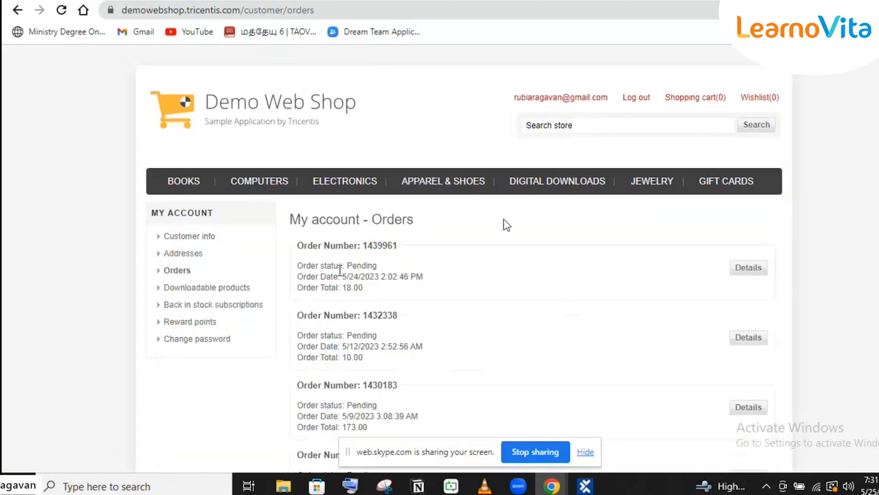
pyautogui.click(753, 271)
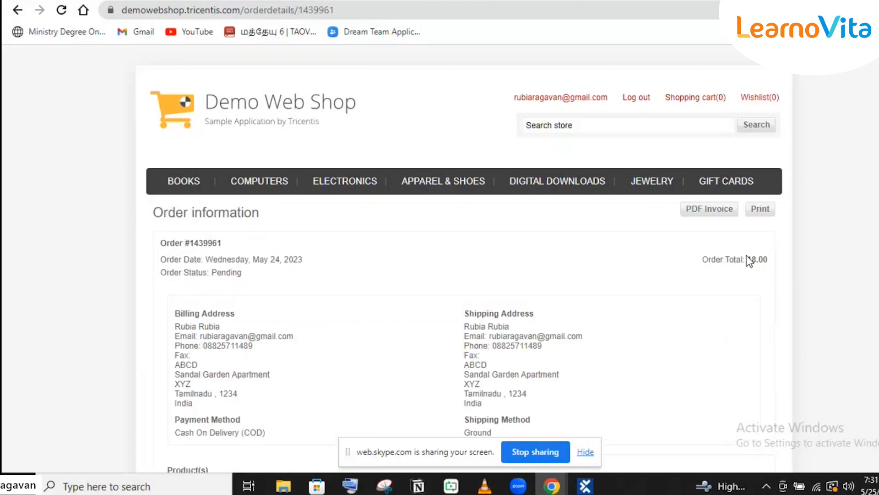
pyautogui.click(701, 217)
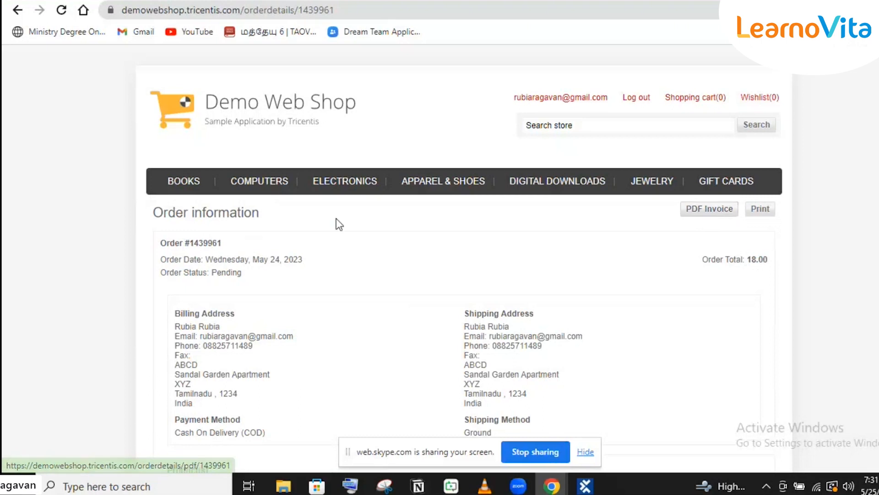
pyautogui.scroll(-4, 338, 222)
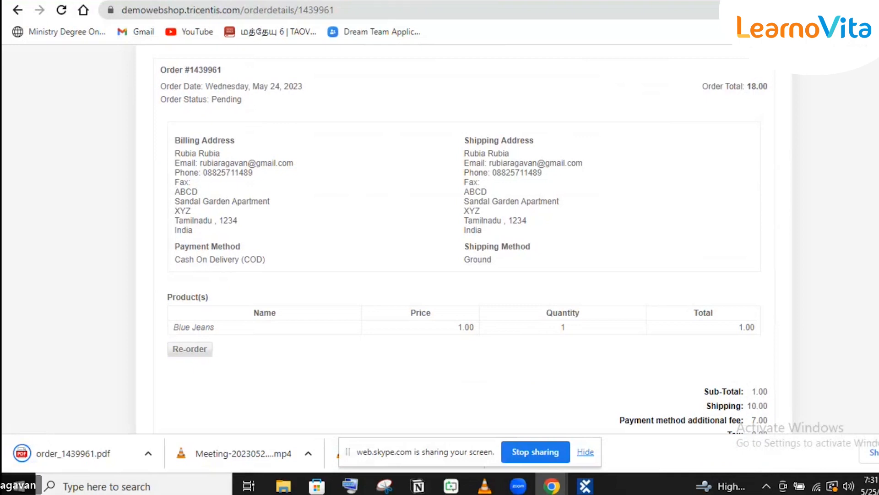
pyautogui.hotkey('ctrl', 'Tab')
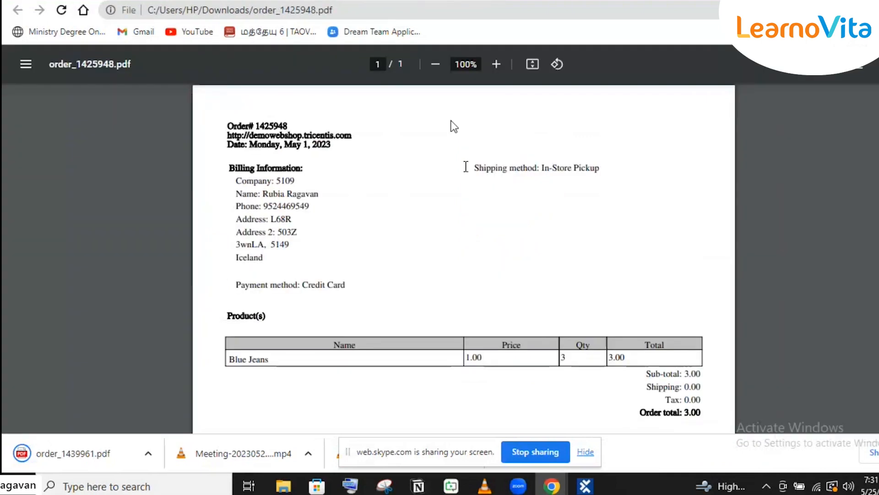
# - Review the saved invoice (Blue Jeans, 3 at 1.00, total 3.00), then return to Tosca Commander
pyautogui.scroll(-2, 466, 166)
pyautogui.scroll(-1, 466, 166)
pyautogui.scroll(3, 466, 167)
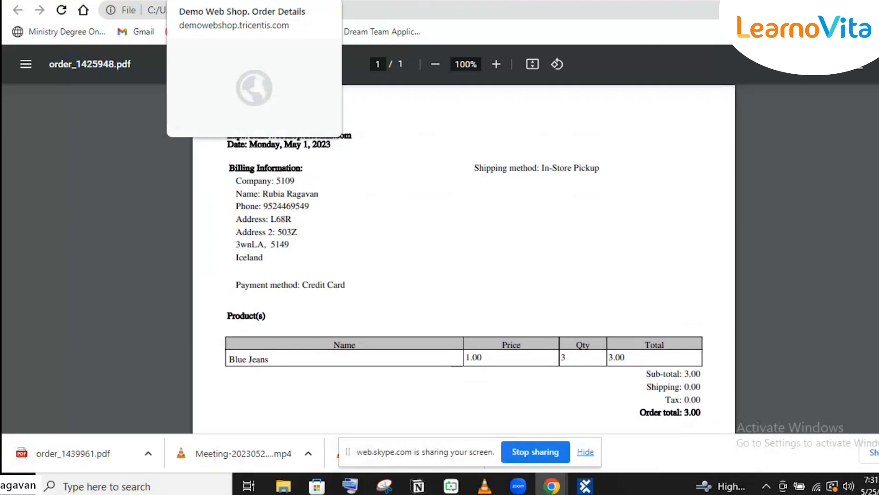
pyautogui.scroll(-3, 579, 386)
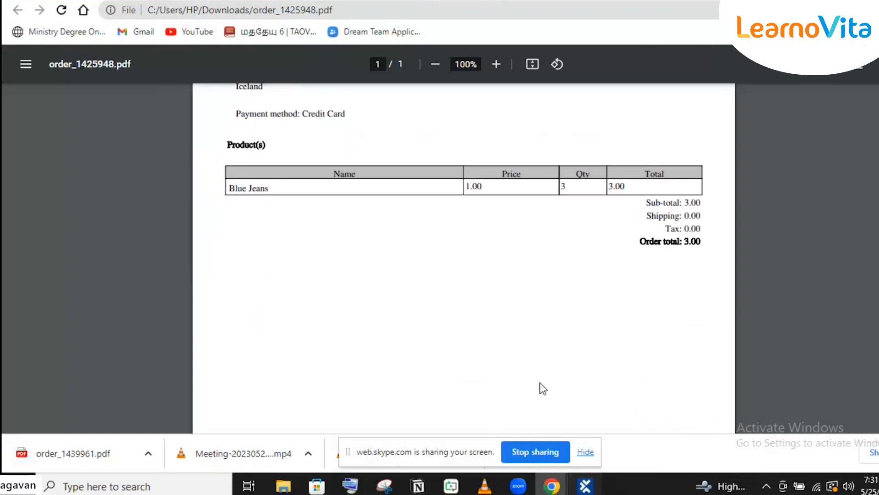
pyautogui.hotkey('alt', 'Tab')
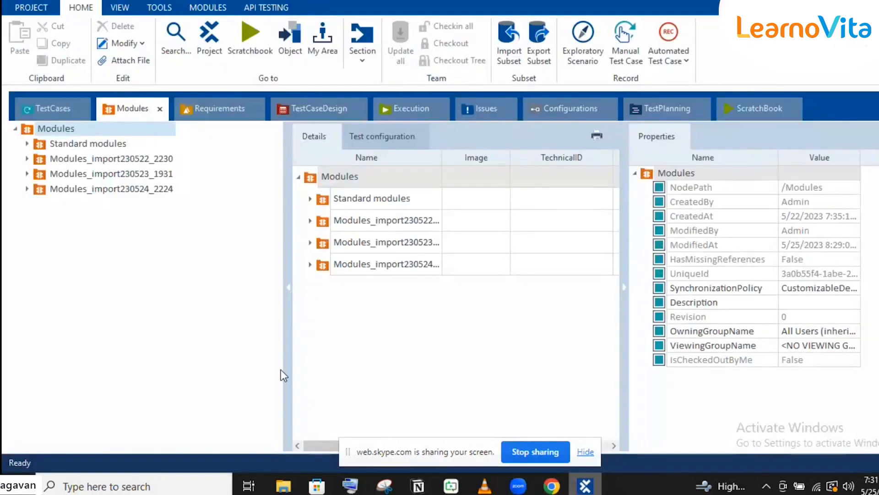
# - Create a new folder named PDF under Modules
pyautogui.rightClick(76, 129)
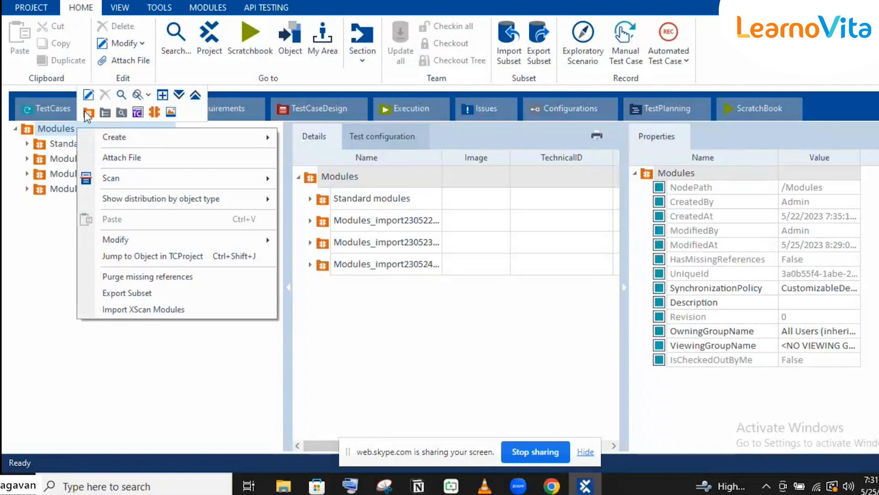
pyautogui.click(88, 113)
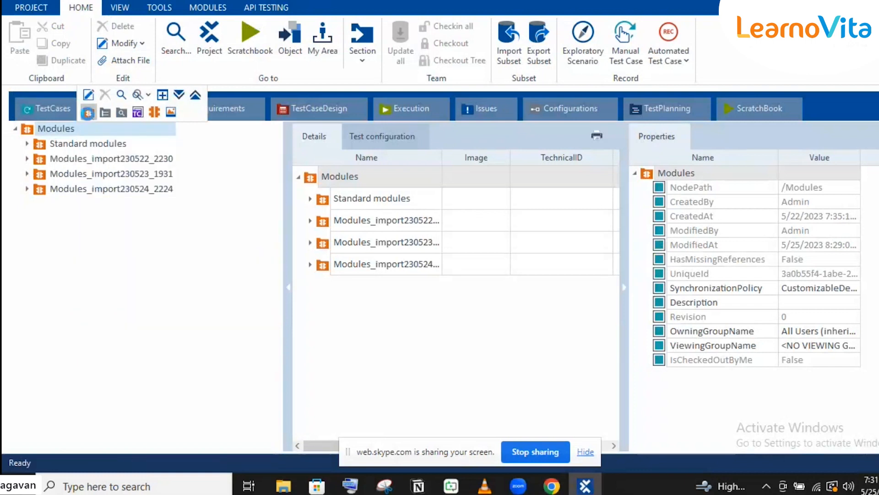
pyautogui.click(88, 112)
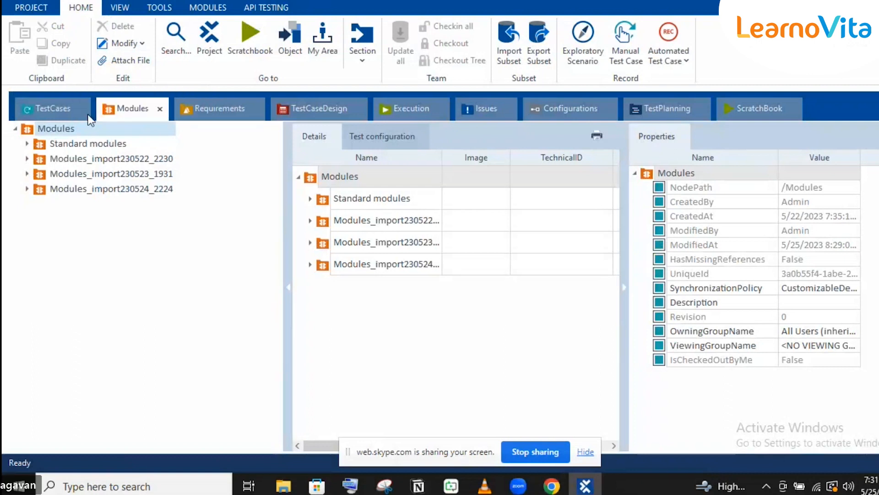
pyautogui.write('PDF')
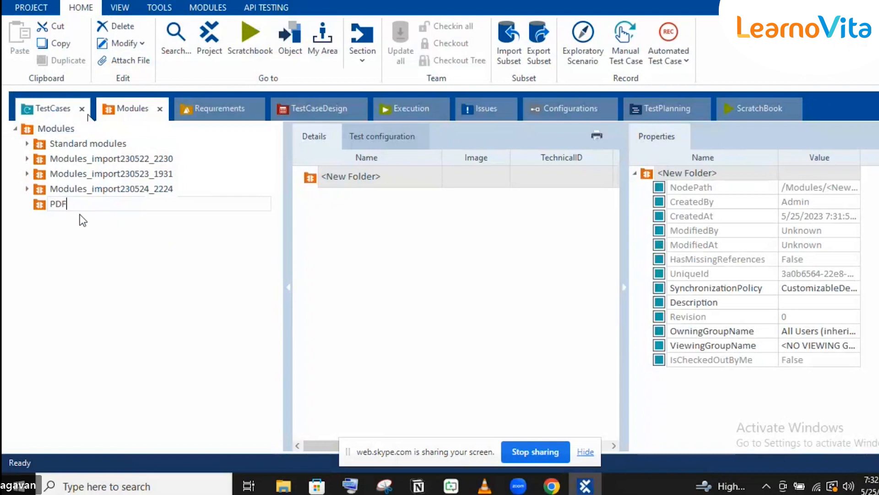
pyautogui.press('Return')
# - Start a PDF scan into the PDF folder
pyautogui.rightClick(64, 205)
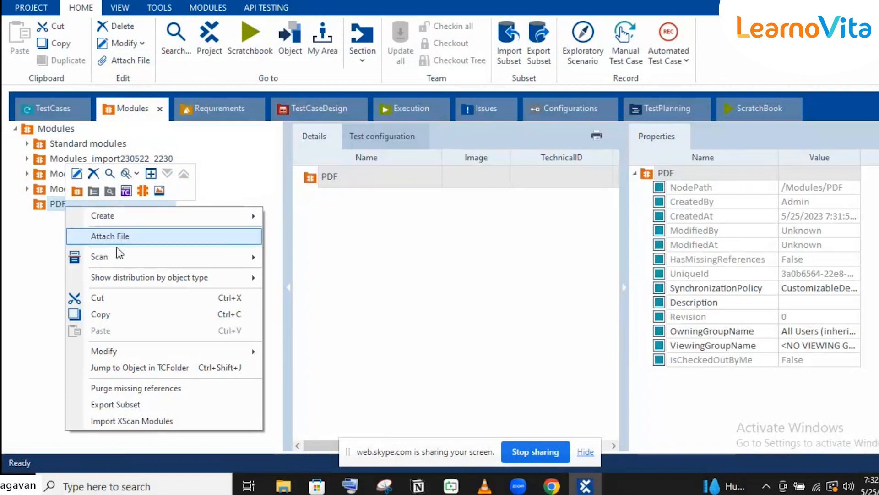
pyautogui.moveTo(114, 262)
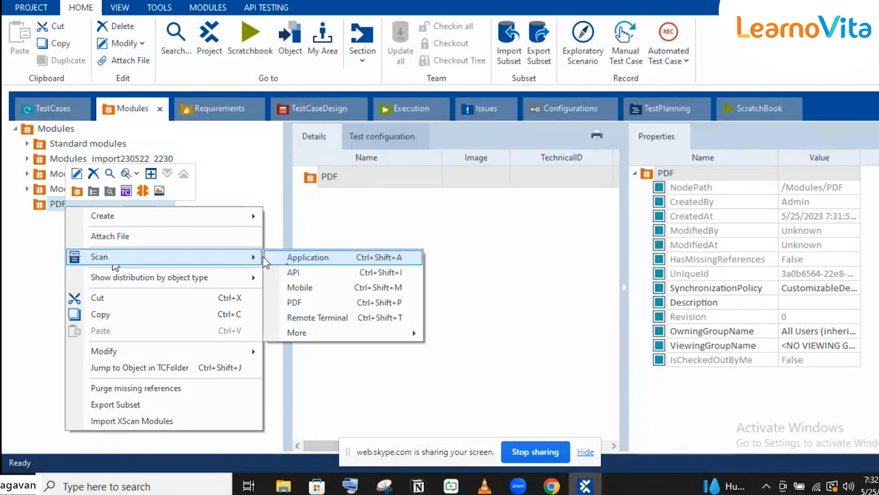
pyautogui.click(296, 302)
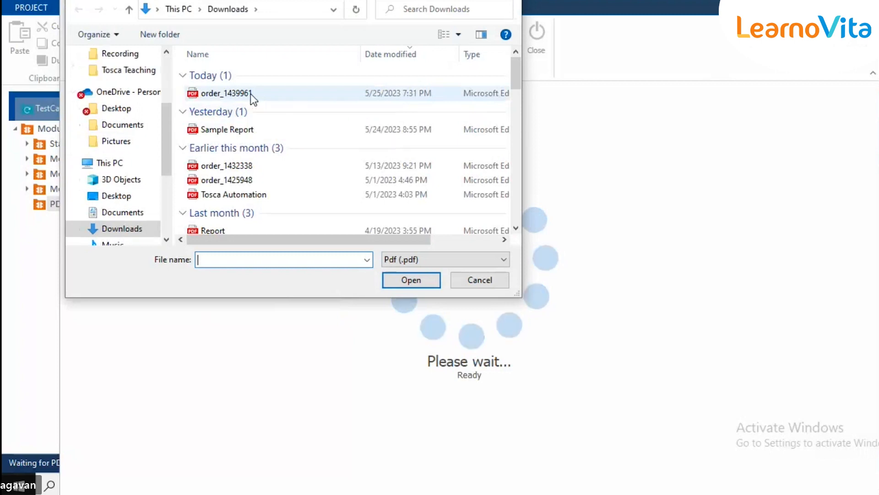
# - Open today's downloaded order invoice PDF from Downloads for scanning
pyautogui.click(251, 94)
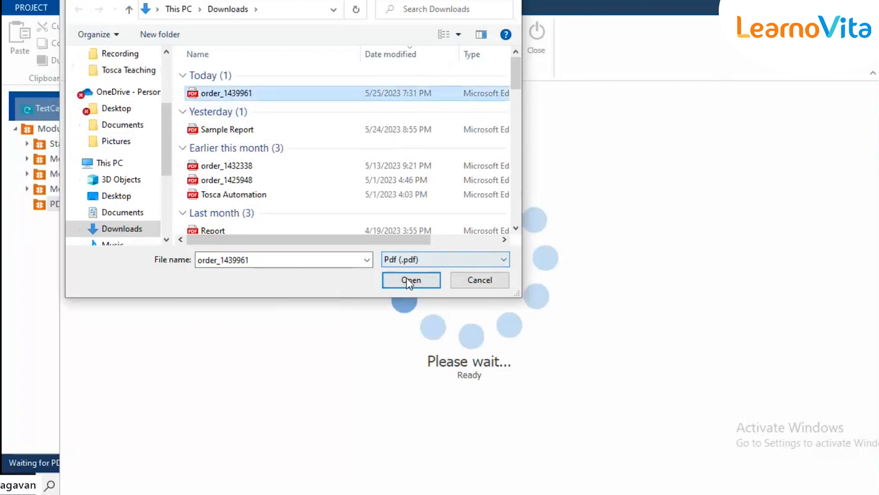
pyautogui.click(409, 280)
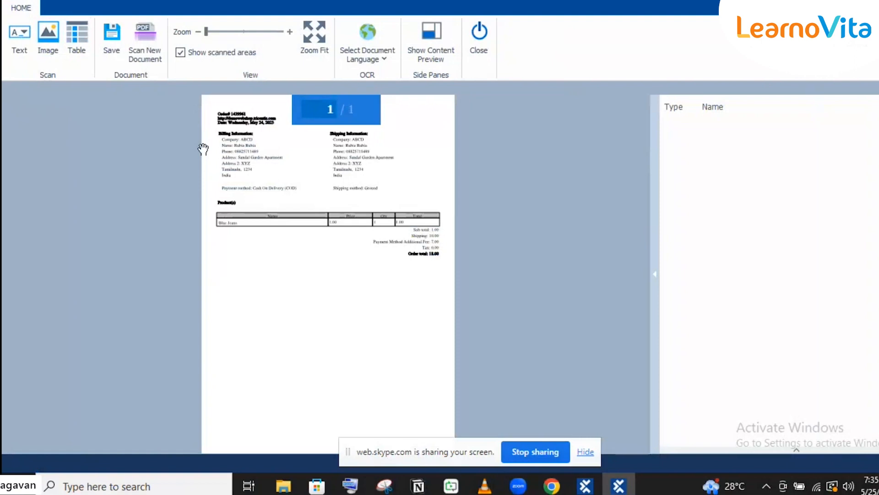
# - Zoom in on the loaded Blue Jeans invoice so its text is readable
pyautogui.click(223, 32)
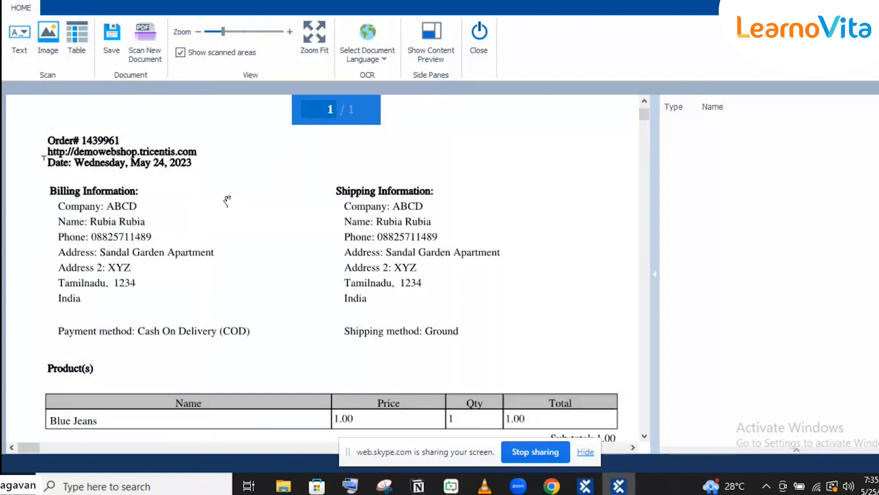
# - Mark the Payment method label as a text area, PDF Area 1
pyautogui.click(18, 51)
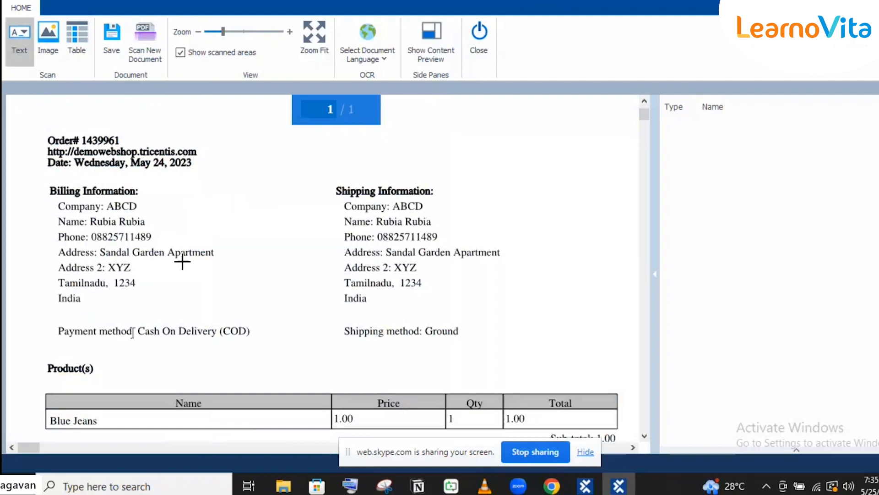
pyautogui.moveTo(51, 320); pyautogui.dragTo(134, 342)
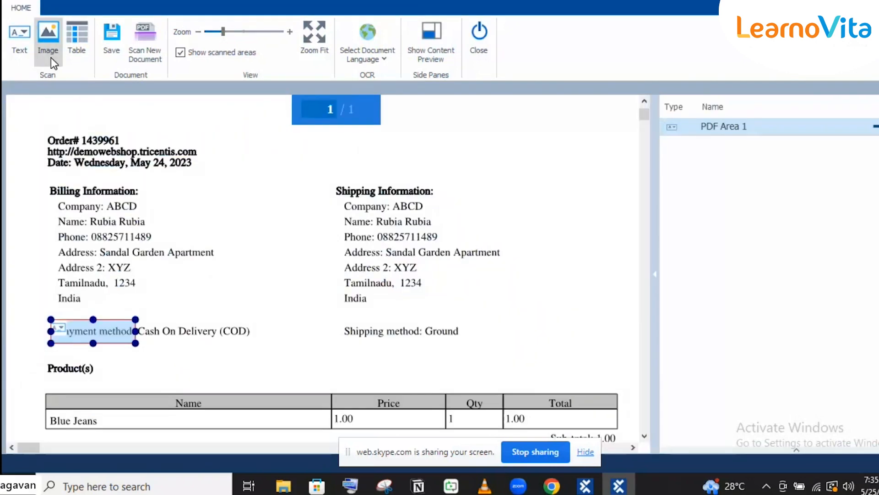
pyautogui.scroll(-1, 451, 184)
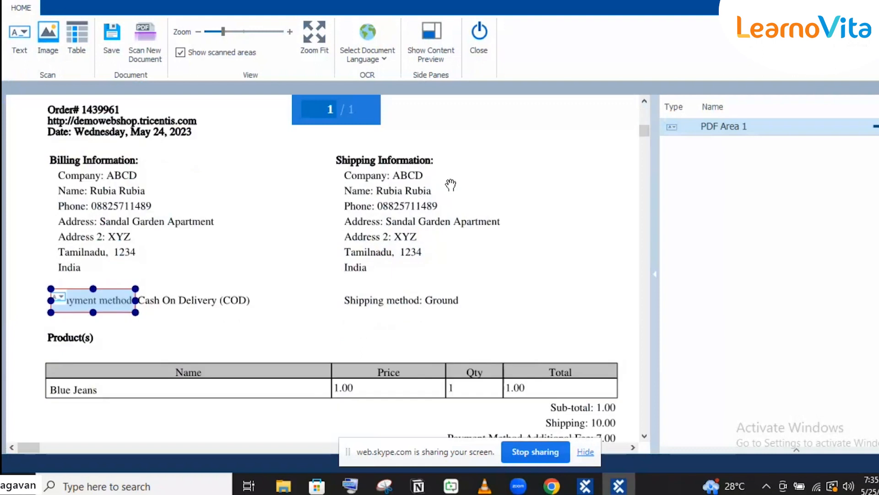
pyautogui.scroll(1, 451, 184)
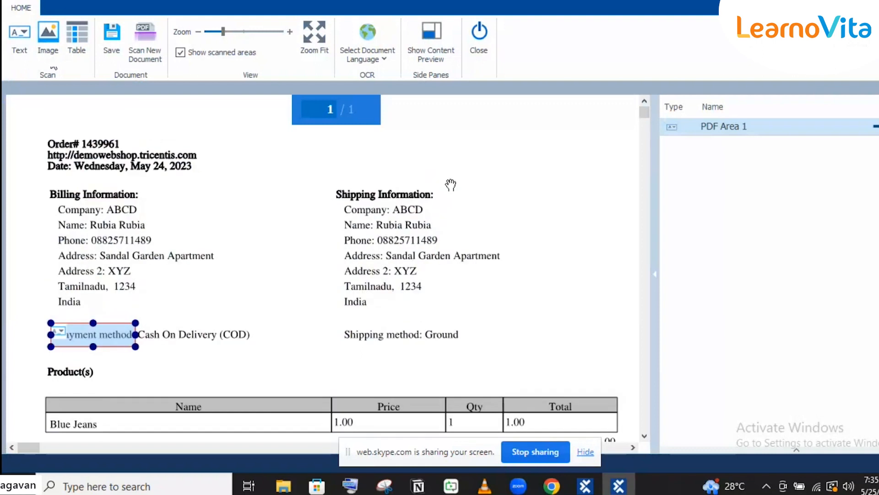
# - Mark the Shipping Information heading as an image area, PDF Area 2
pyautogui.click(54, 44)
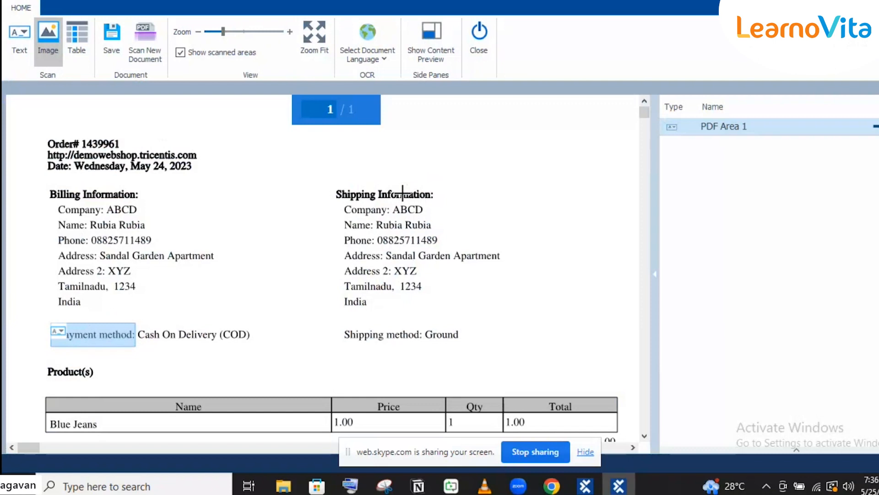
pyautogui.moveTo(332, 190); pyautogui.dragTo(454, 199)
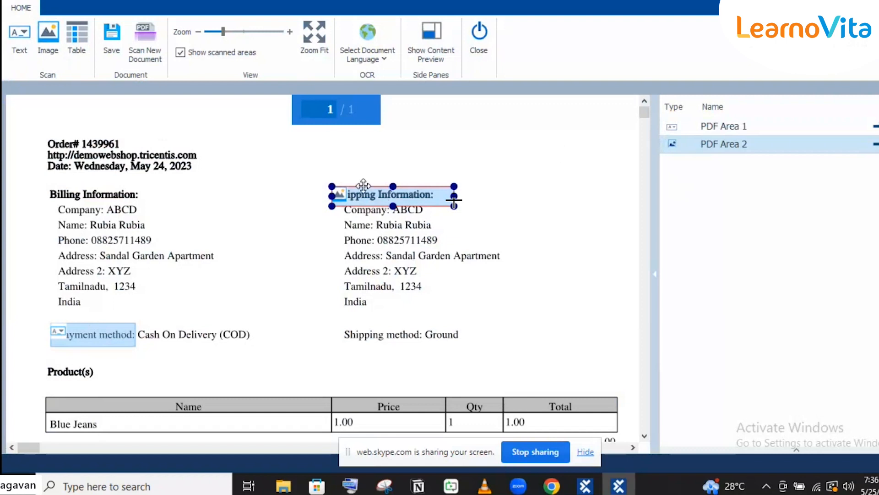
pyautogui.click(72, 53)
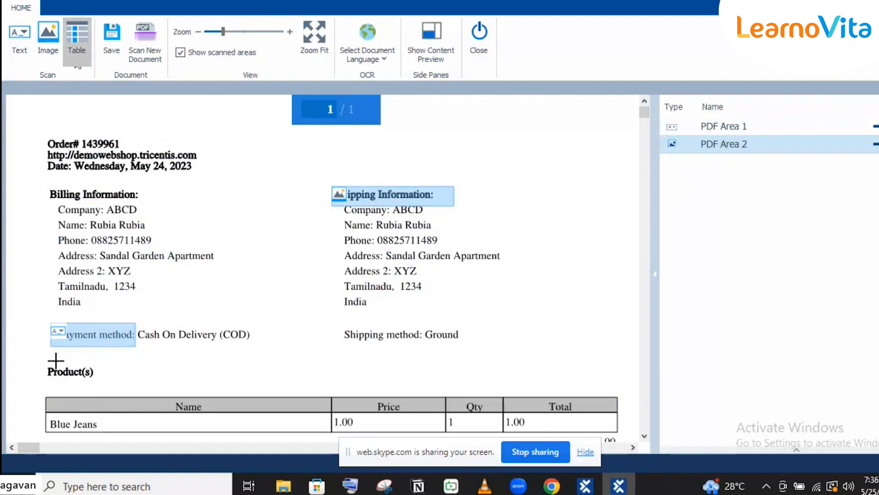
# - Draw a table area over the Blue Jeans products table and review its content preview
pyautogui.moveTo(42, 387); pyautogui.dragTo(620, 432)
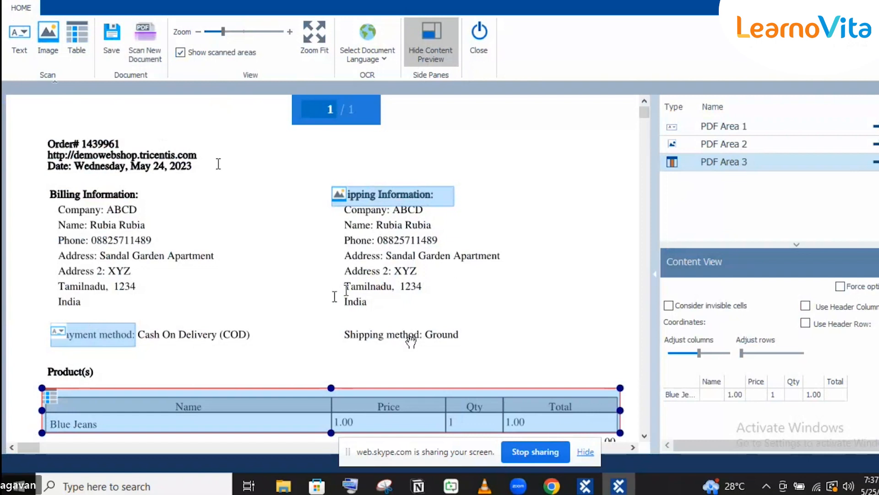
pyautogui.scroll(-1, 344, 289)
pyautogui.scroll(-1, 344, 289)
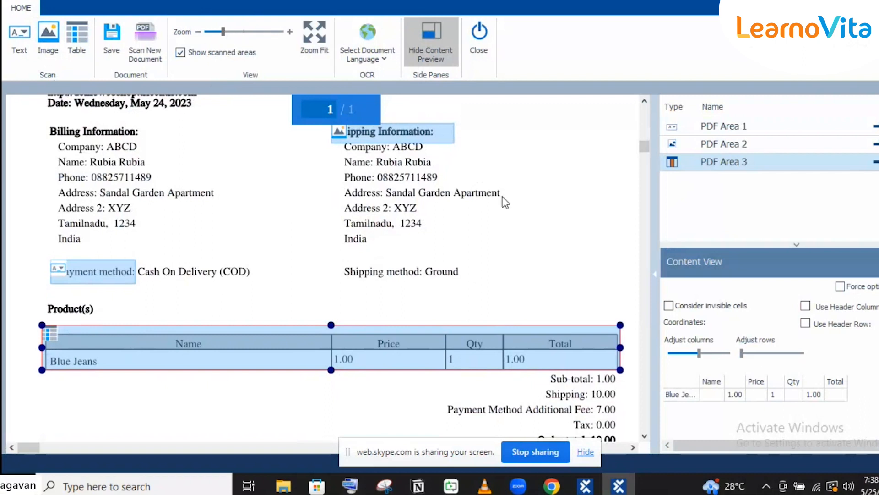
# - Fit the whole invoice page in view and keep the document language set to English
pyautogui.click(311, 45)
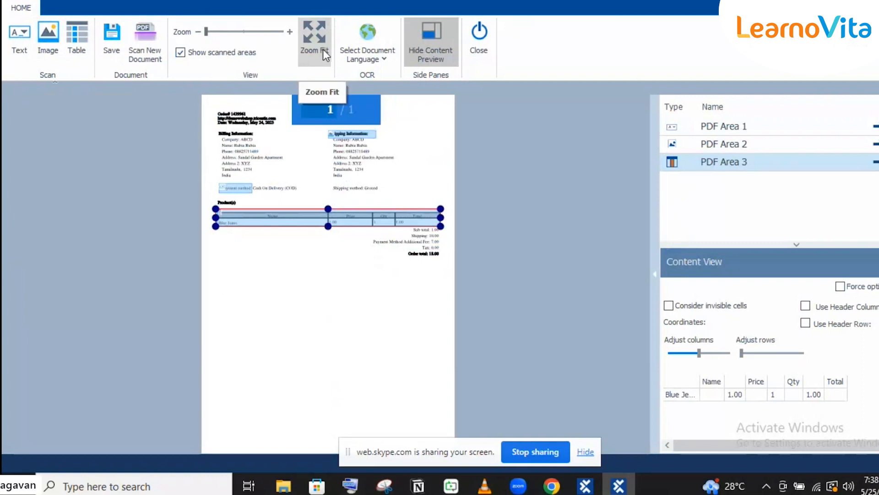
pyautogui.click(364, 50)
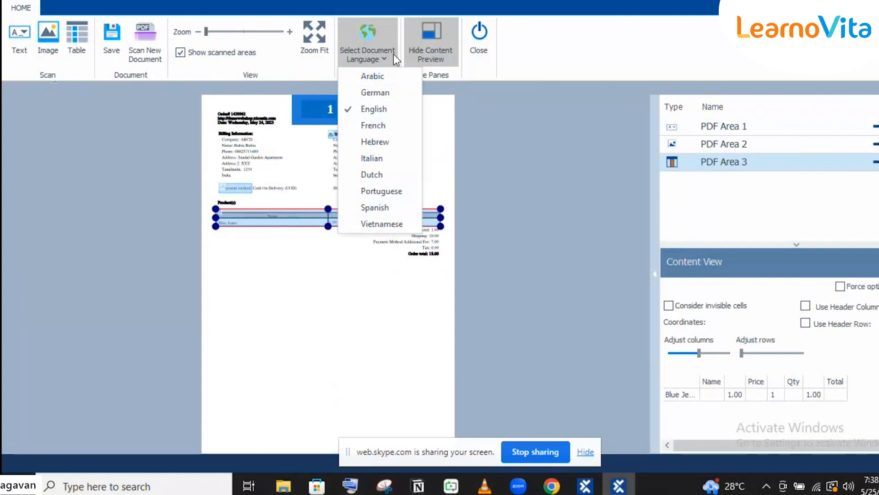
pyautogui.click(517, 125)
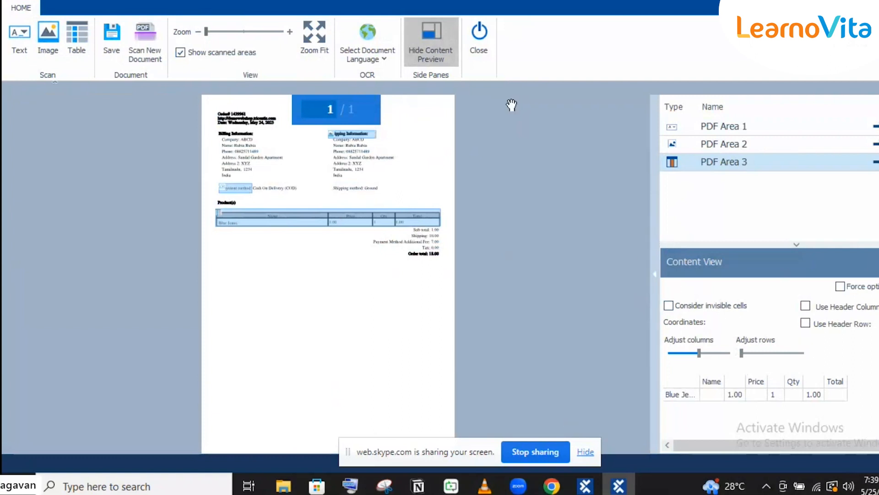
pyautogui.click(427, 42)
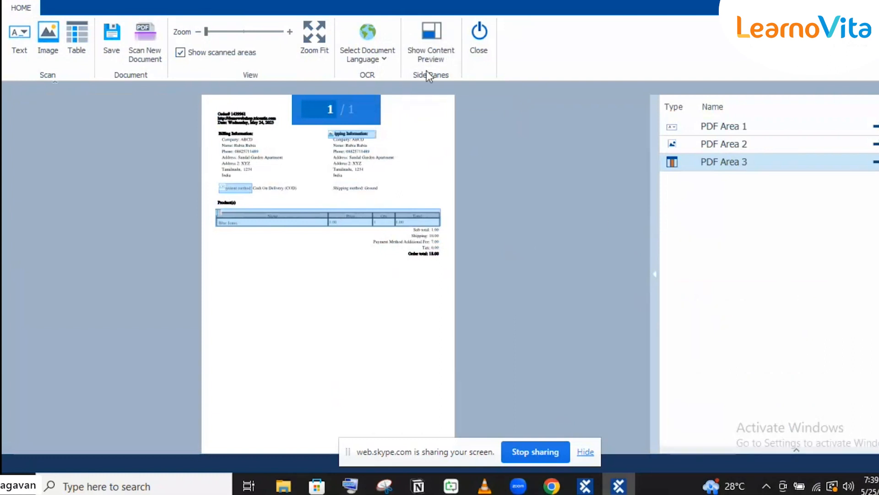
pyautogui.click(419, 46)
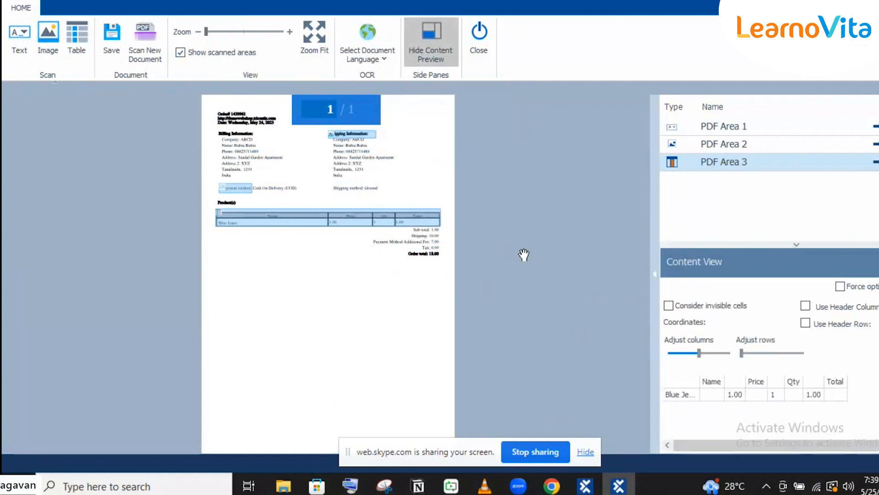
pyautogui.click(234, 188)
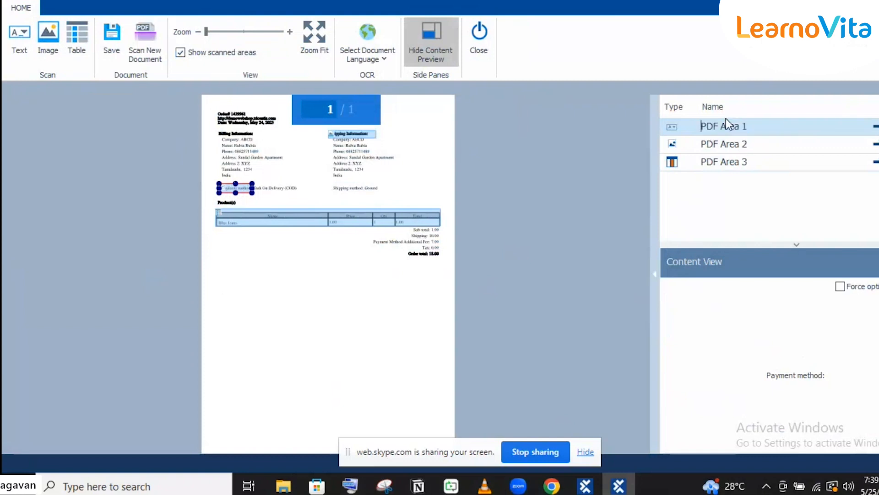
pyautogui.doubleClick(718, 127)
pyautogui.click(719, 129)
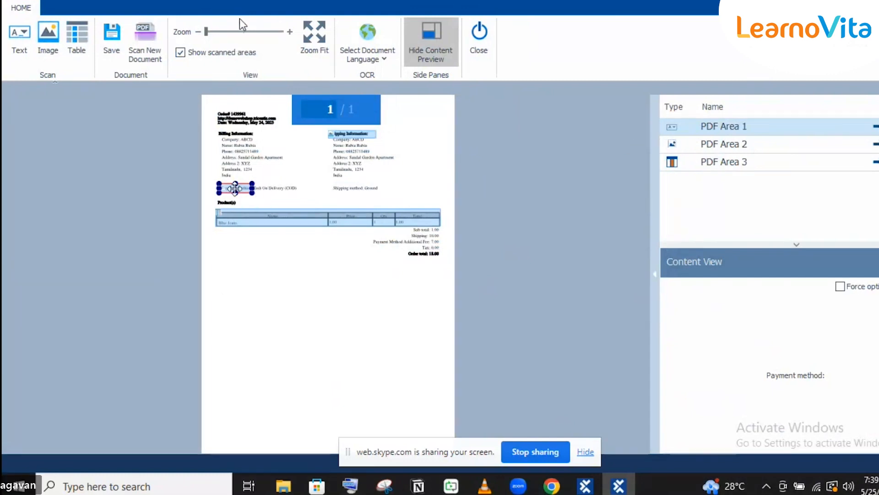
# - Shrink PDF Area 2 so it covers only the Shipping Information heading line
pyautogui.click(237, 32)
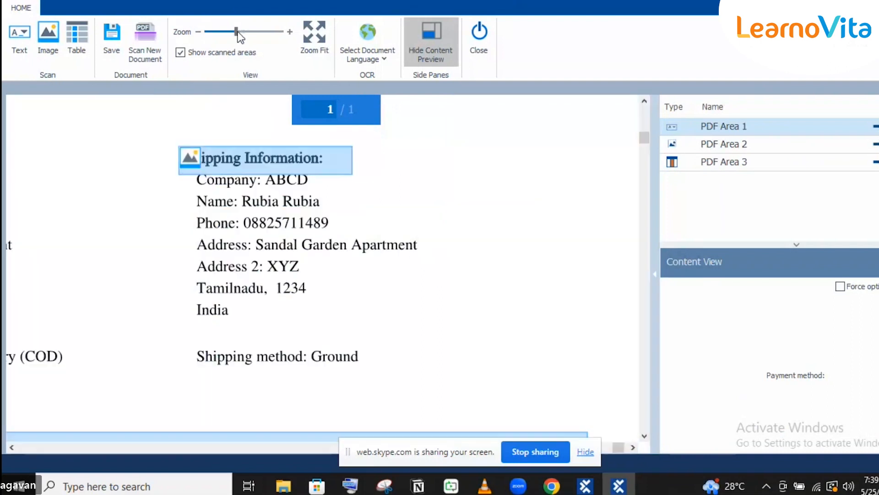
pyautogui.click(221, 32)
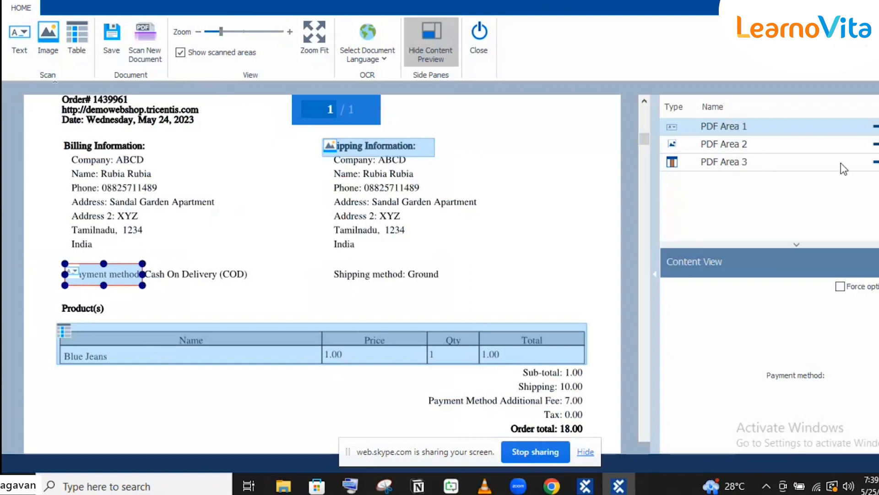
pyautogui.click(876, 164)
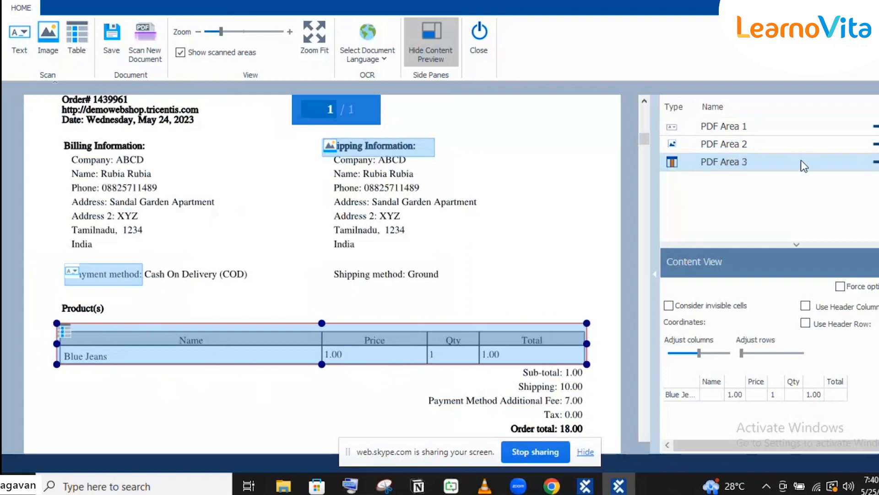
pyautogui.click(876, 146)
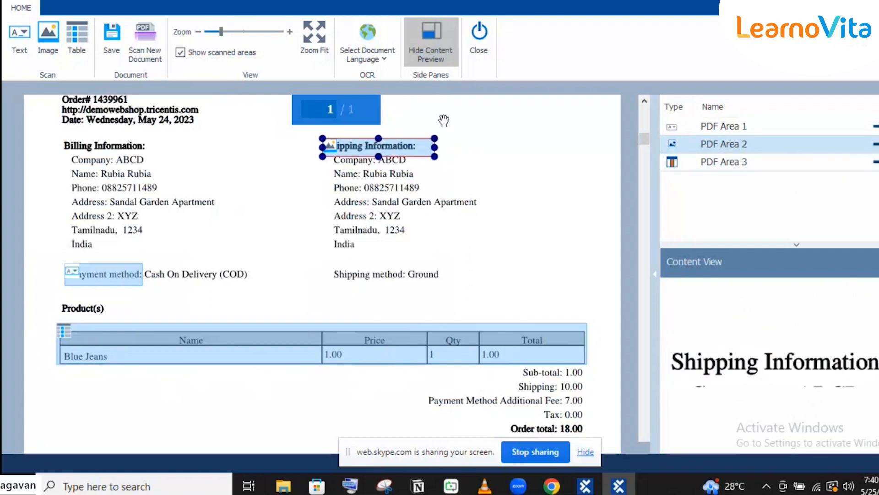
pyautogui.moveTo(435, 156); pyautogui.dragTo(422, 151)
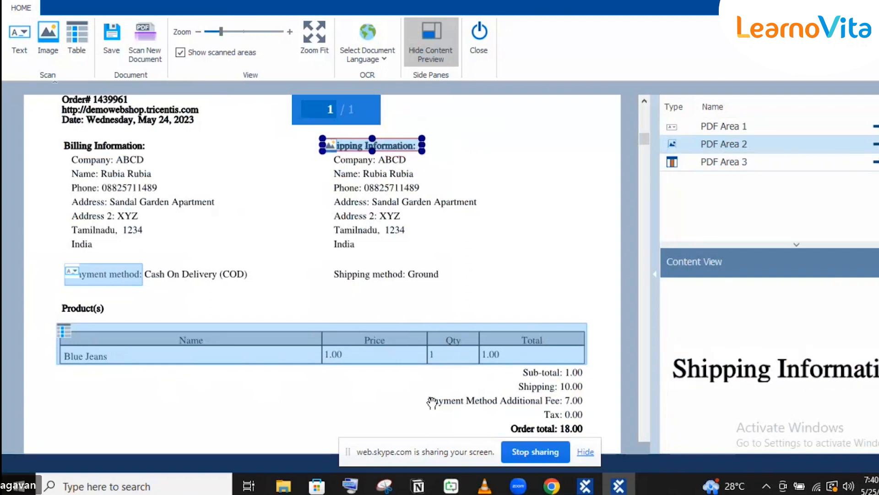
pyautogui.click(330, 352)
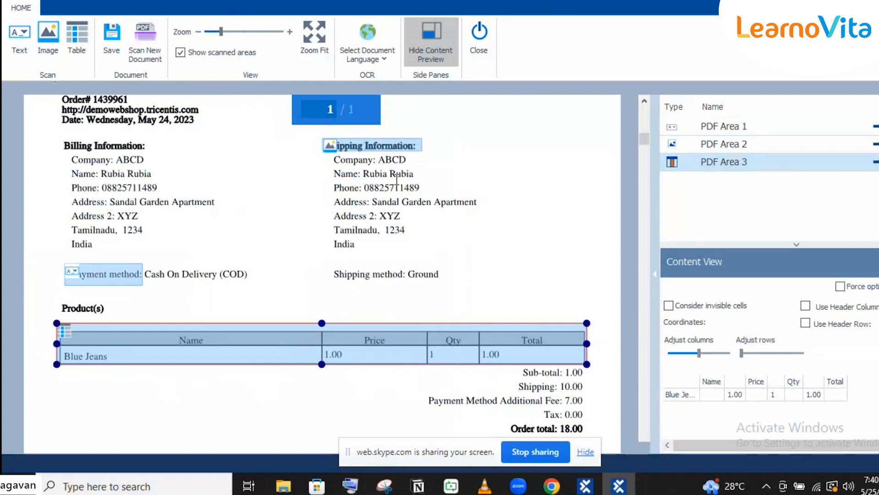
pyautogui.click(384, 142)
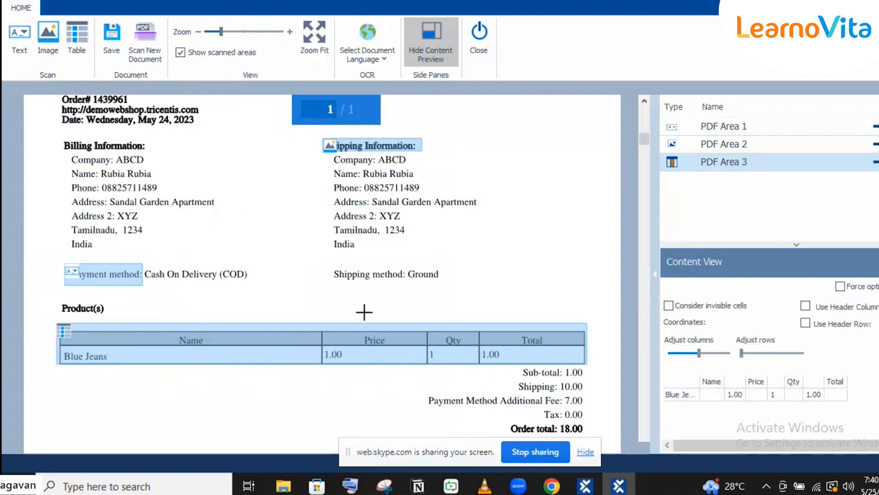
# - Drag a table area across the products table, then scroll down the invoice
pyautogui.moveTo(55, 299); pyautogui.dragTo(589, 361)
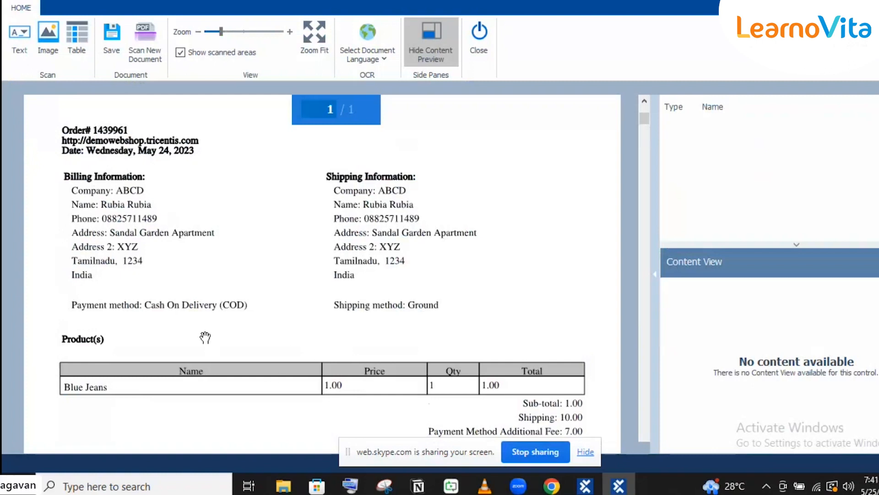
pyautogui.scroll(-1, 200, 375)
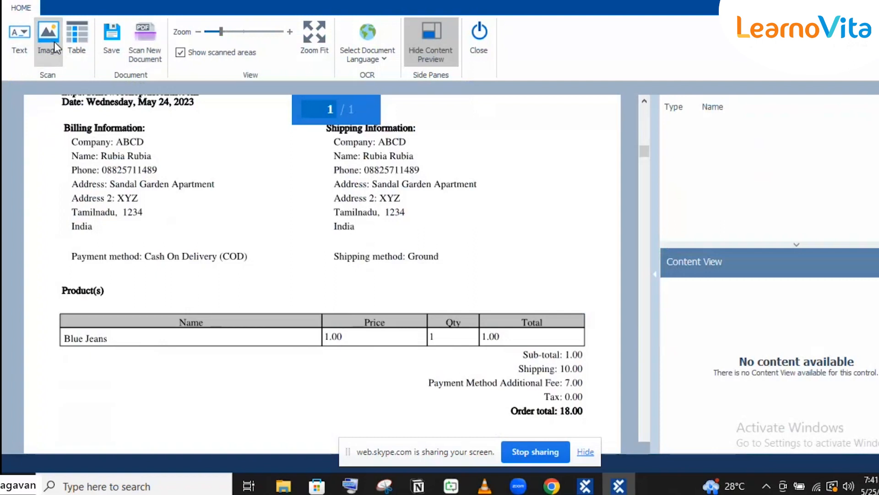
# - Mark the Cash On Delivery (COD) value as a text area named Payment Method
pyautogui.click(16, 33)
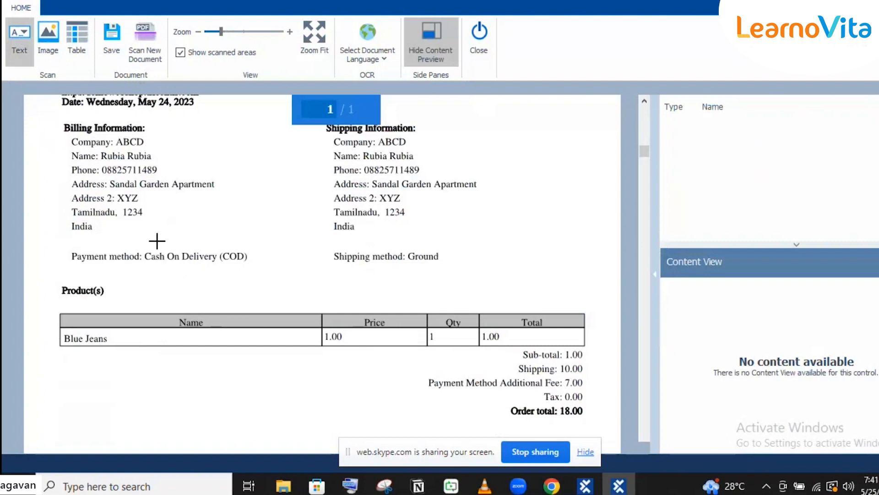
pyautogui.moveTo(142, 248); pyautogui.dragTo(250, 264)
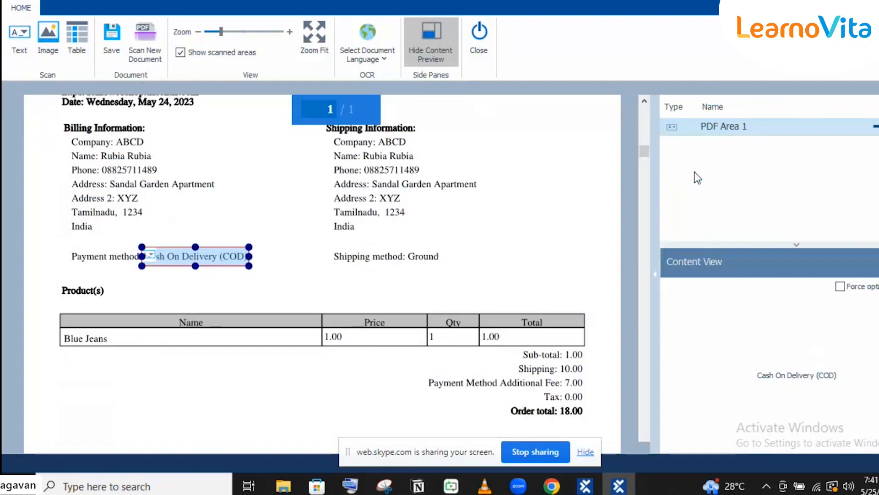
pyautogui.click(745, 122)
pyautogui.write('Payment Method')
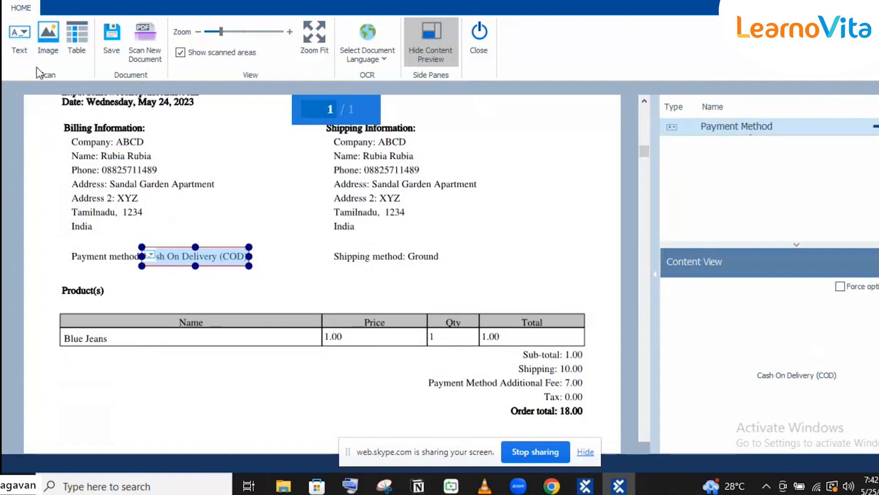
# - Mark the Ground shipping value as a text area named Shipping Method
pyautogui.click(19, 50)
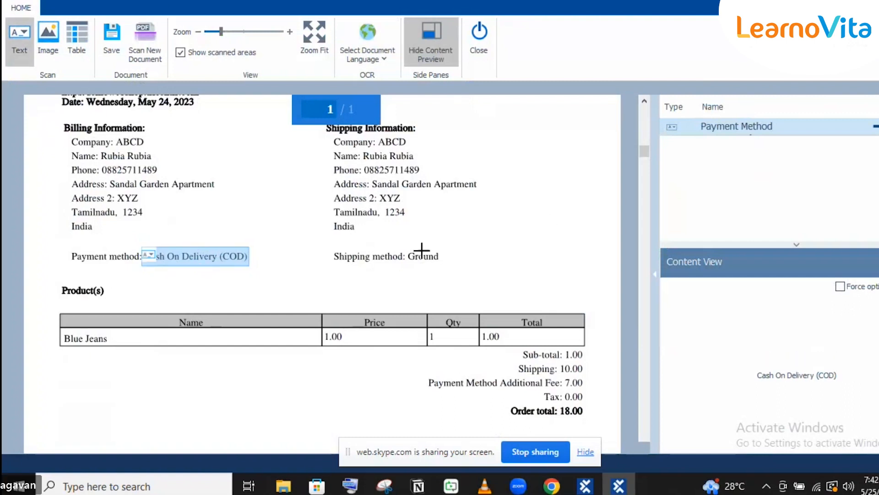
pyautogui.moveTo(405, 245); pyautogui.dragTo(459, 272)
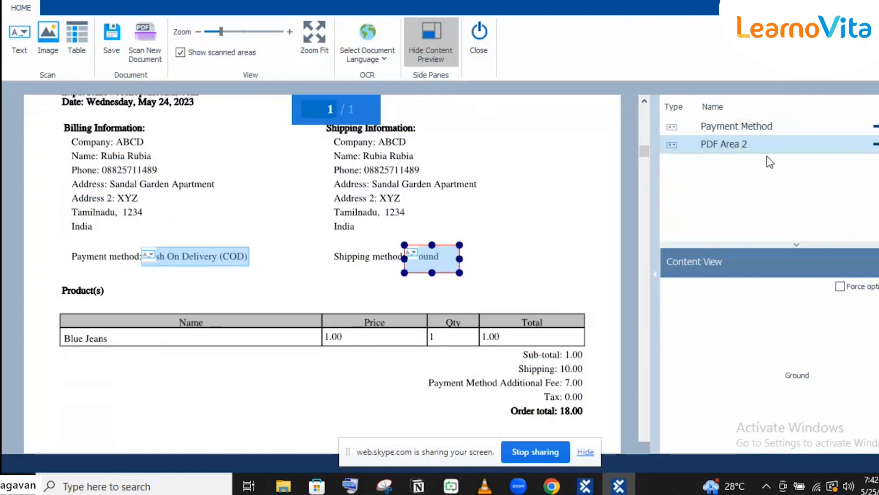
pyautogui.click(745, 145)
pyautogui.write('Shipping Method')
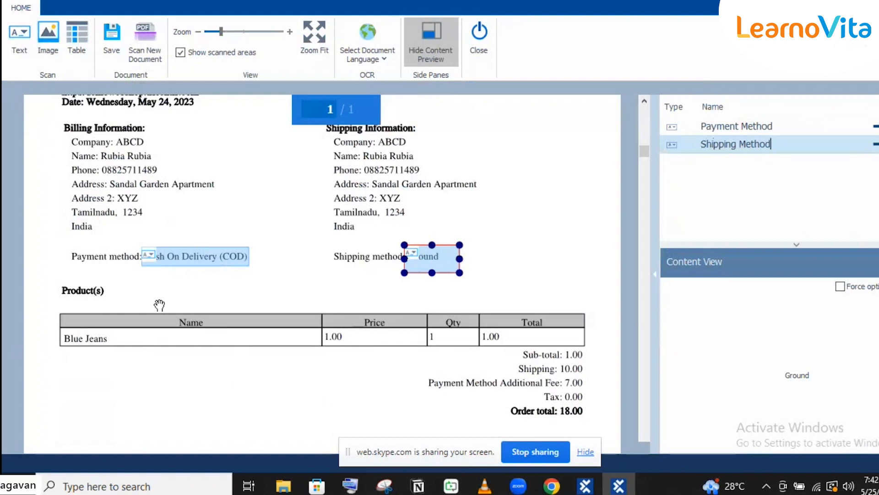
# - Capture the Blue Jeans product row as a table area and rename it Product Details
pyautogui.click(70, 27)
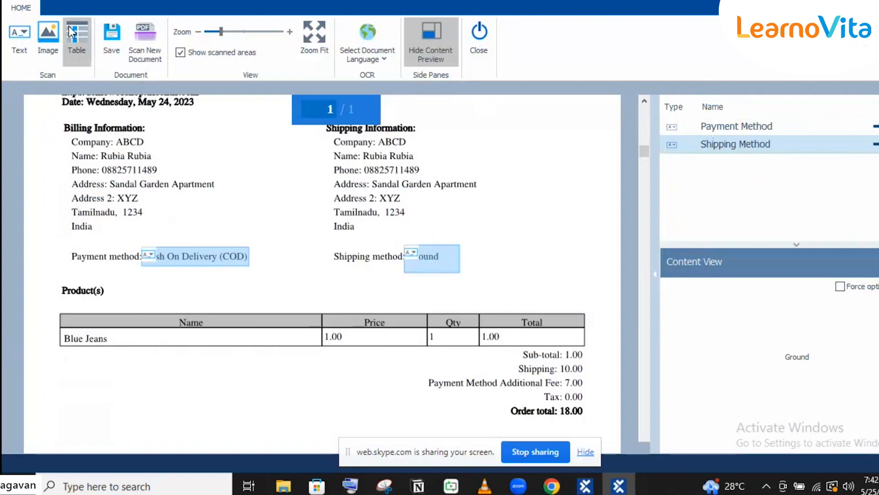
pyautogui.moveTo(48, 304); pyautogui.dragTo(597, 348)
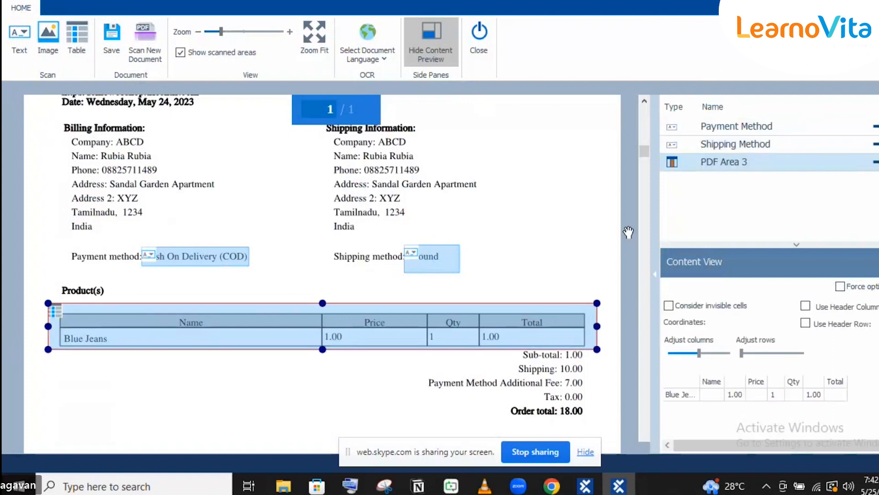
pyautogui.click(738, 162)
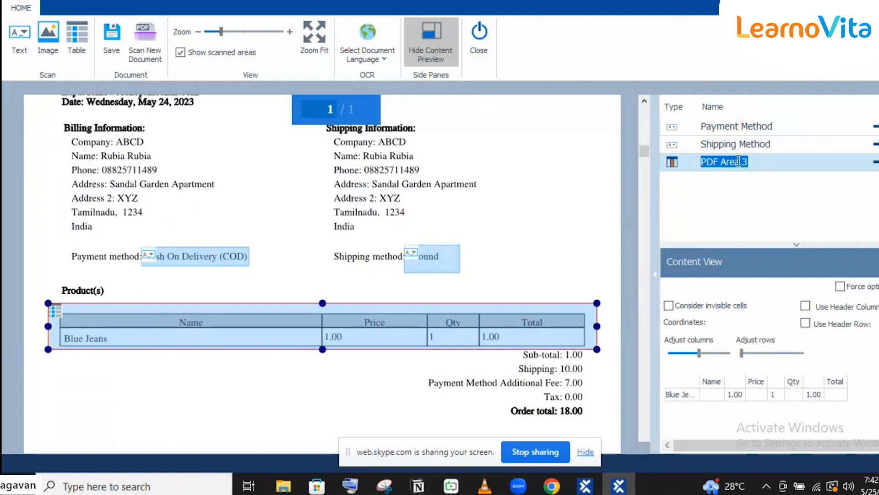
pyautogui.write('O')
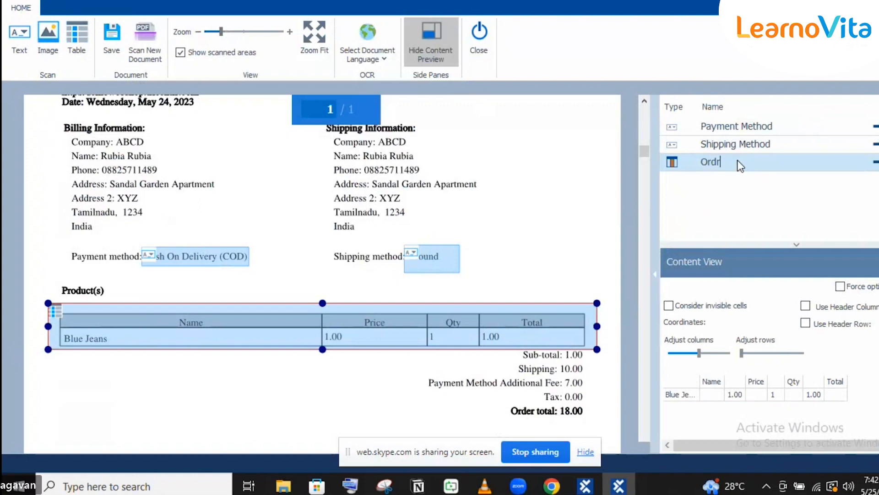
pyautogui.write('rder De')
pyautogui.press('BackSpace')
pyautogui.press('BackSpace')
pyautogui.press('BackSpace')
pyautogui.press('BackSpace')
pyautogui.press('BackSpace')
pyautogui.press('BackSpace')
pyautogui.write('Product')
pyautogui.press('End')
pyautogui.write('ta')
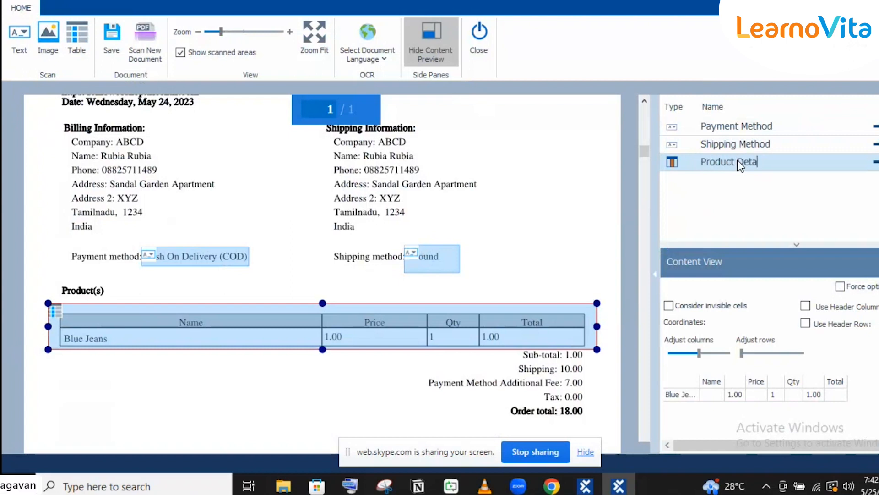
pyautogui.write('ils')
# - Switch the Product Details table from a header column to a header row: Name, Price, Qty, Total
pyautogui.click(806, 307)
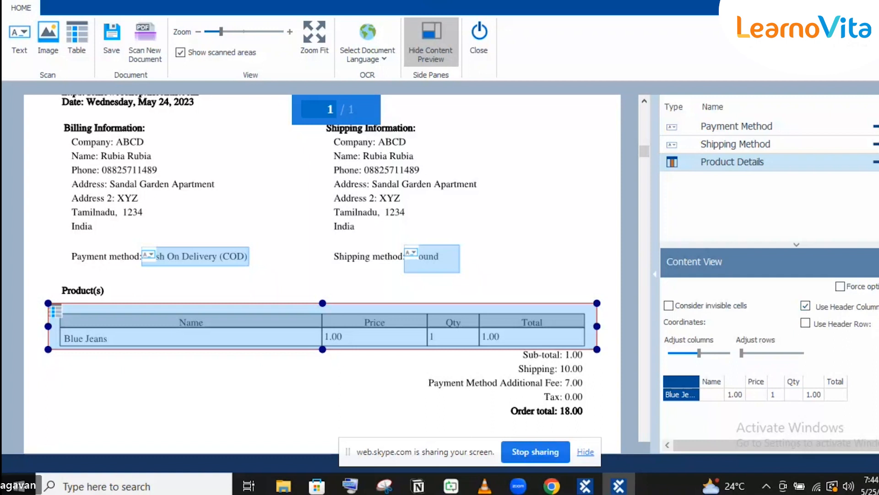
pyautogui.click(878, 306)
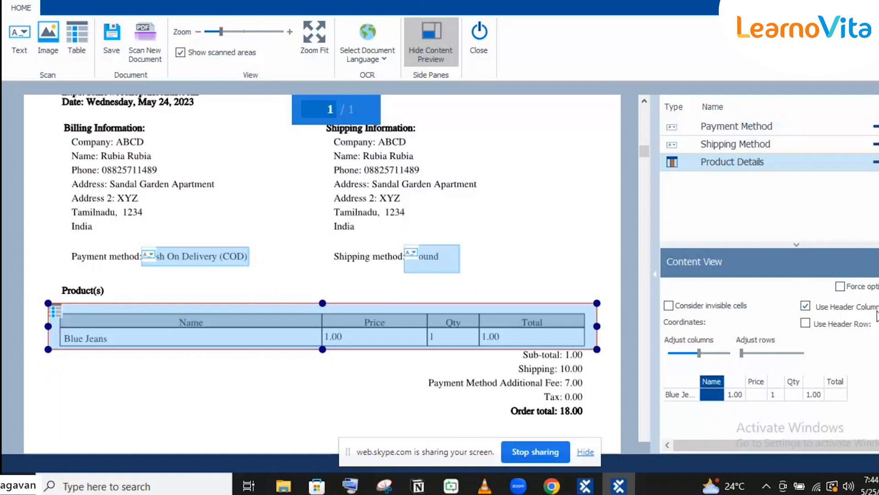
pyautogui.click(805, 306)
pyautogui.click(805, 322)
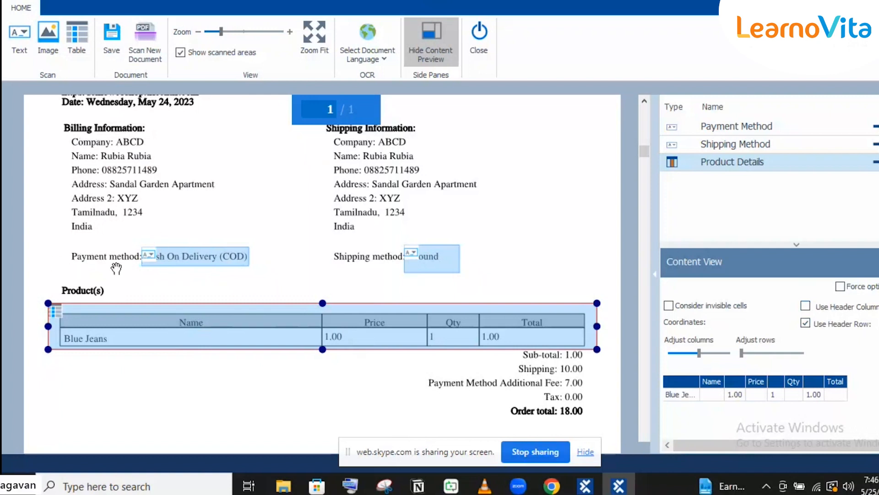
pyautogui.click(17, 34)
# - Mark the 'Payment method:' label as a text area named Payment Method-Text
pyautogui.moveTo(67, 246)
pyautogui.mouseDown()
pyautogui.moveTo(127, 269)
pyautogui.moveTo(145, 264)
pyautogui.mouseUp()
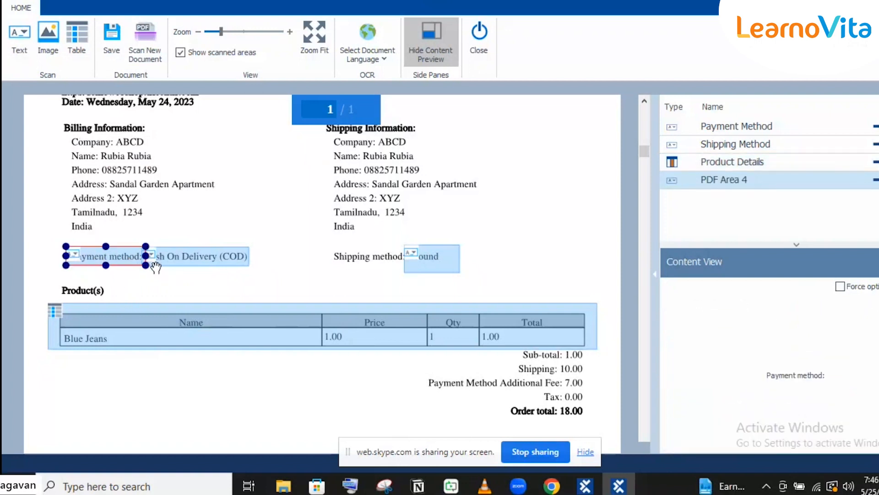
pyautogui.tripleClick(718, 179)
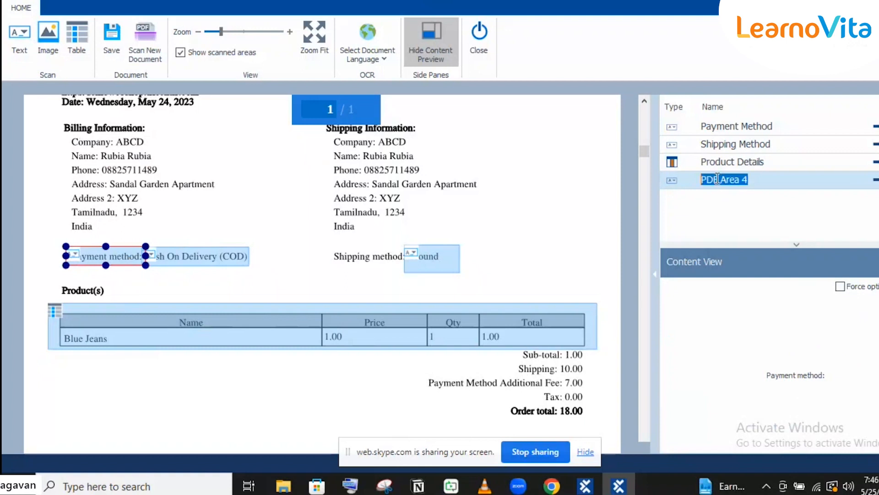
pyautogui.write('P')
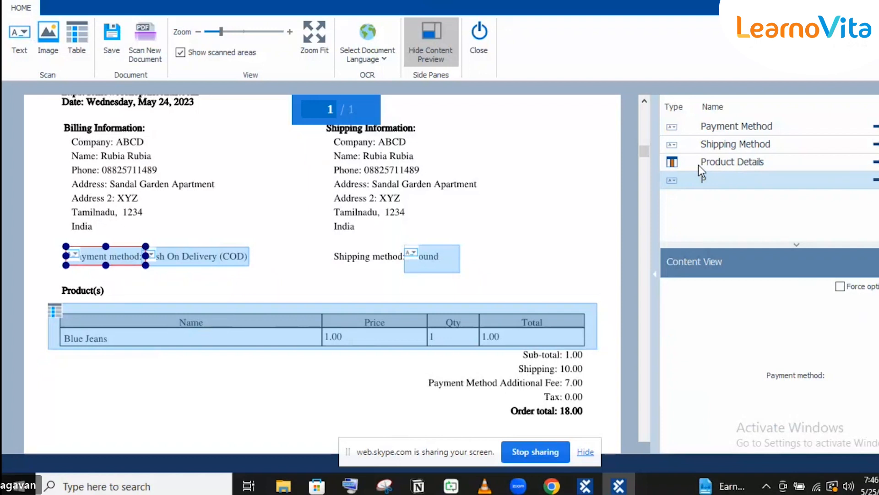
pyautogui.write('ayment zMethod-')
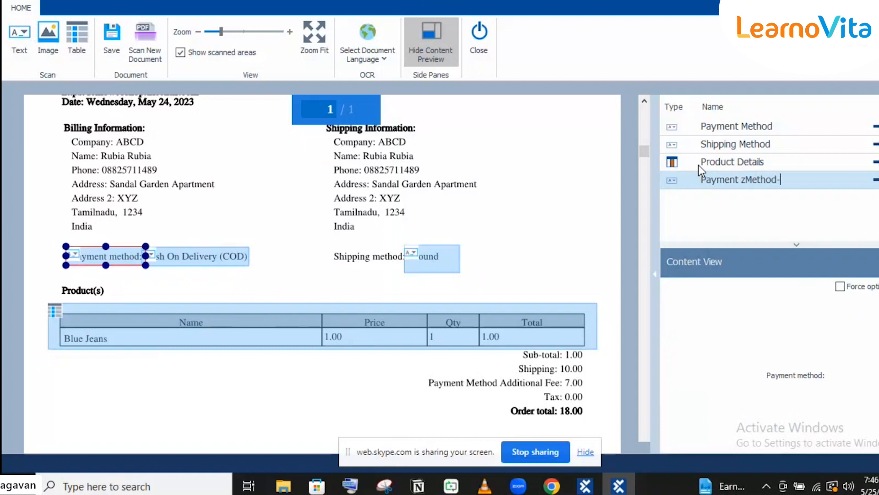
pyautogui.write('Text')
pyautogui.press('Left')
pyautogui.press('Left')
pyautogui.press('Left')
pyautogui.press('Left')
pyautogui.press('Left')
pyautogui.press('Left')
pyautogui.press('Left')
pyautogui.press('Left')
pyautogui.press('Left')
pyautogui.press('Left')
pyautogui.press('Left')
pyautogui.press('Left')
pyautogui.press('Delete')
pyautogui.click(178, 239)
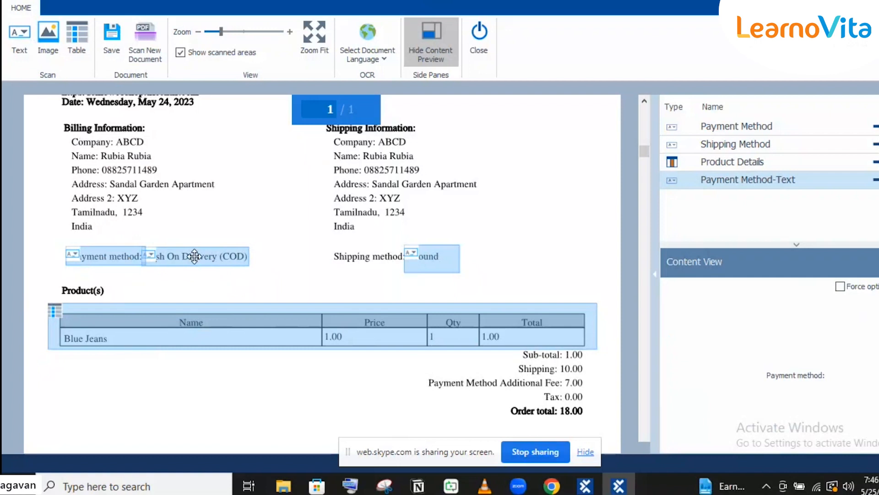
# - Use the Payment Method-Text label area as the text anchor for the Payment Method field
pyautogui.click(87, 255)
pyautogui.rightClick(96, 253)
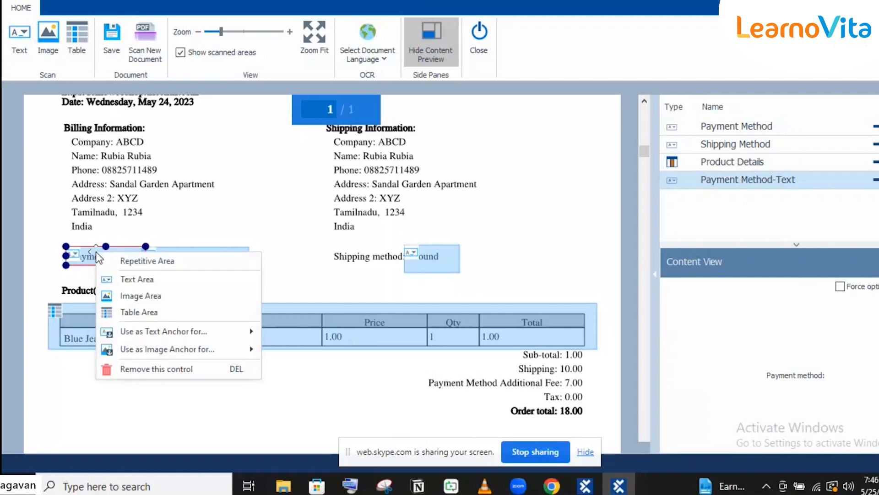
pyautogui.click(60, 195)
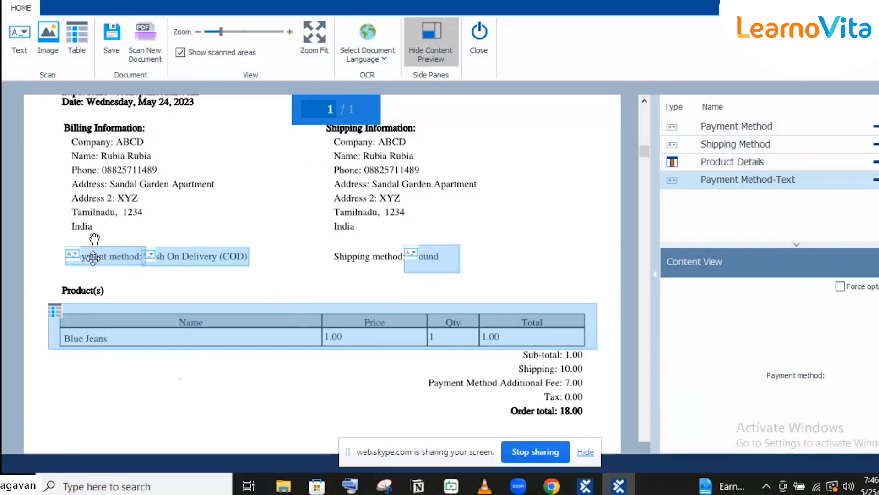
pyautogui.click(93, 257)
pyautogui.rightClick(94, 260)
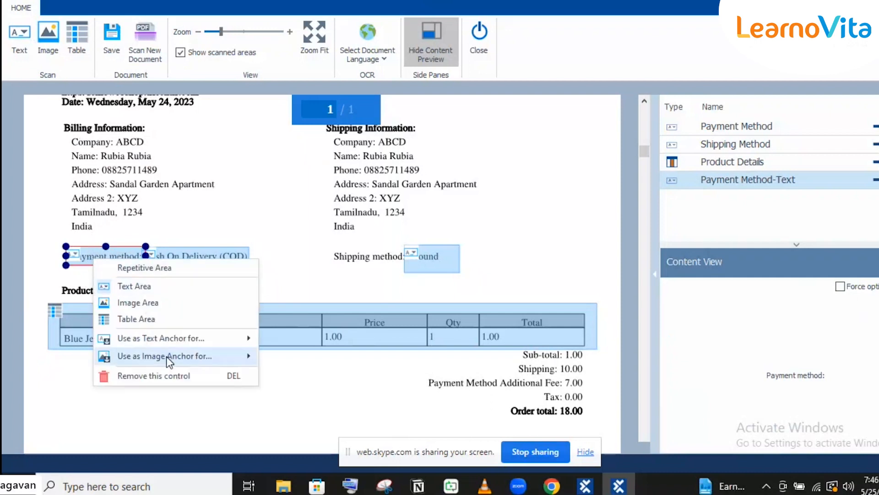
pyautogui.moveTo(186, 341)
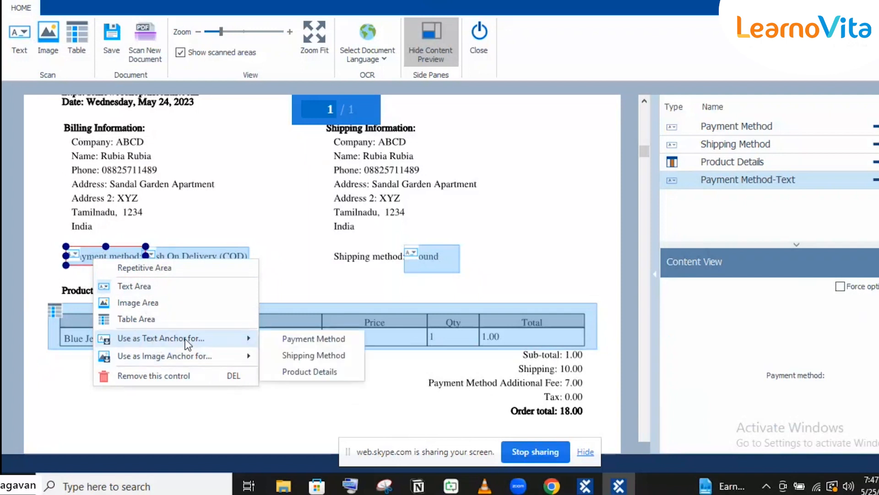
pyautogui.click(309, 339)
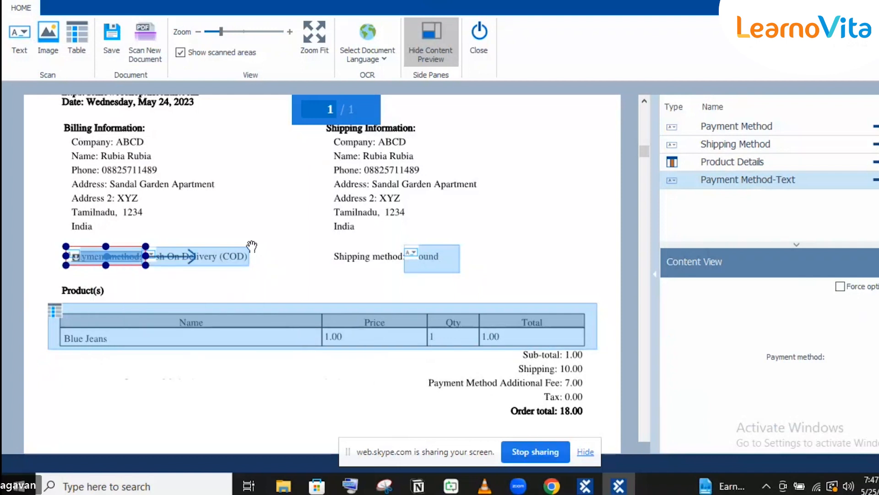
pyautogui.click(244, 228)
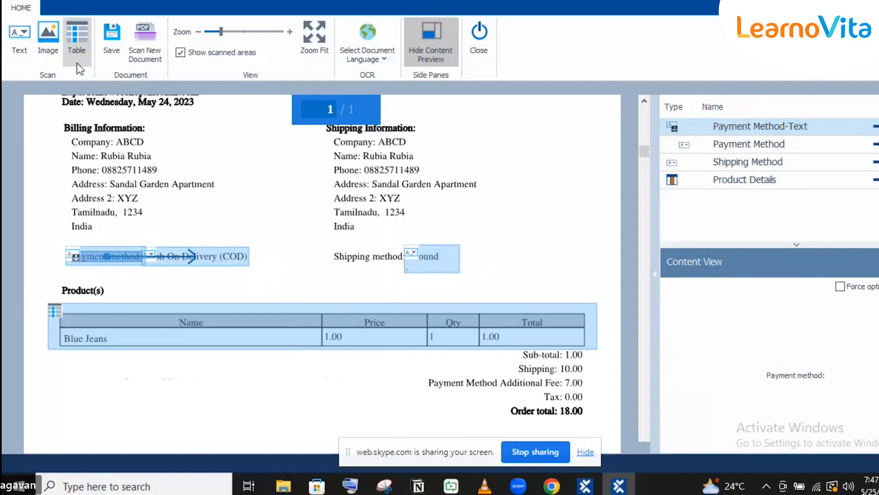
# - Mark the 'Shipping method:' label and use it as the text anchor for Shipping Method
pyautogui.click(19, 41)
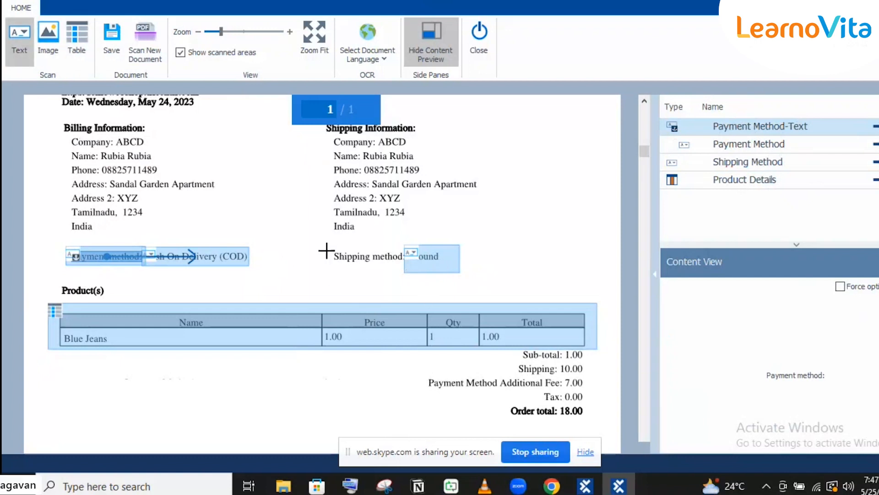
pyautogui.moveTo(323, 247); pyautogui.dragTo(407, 268)
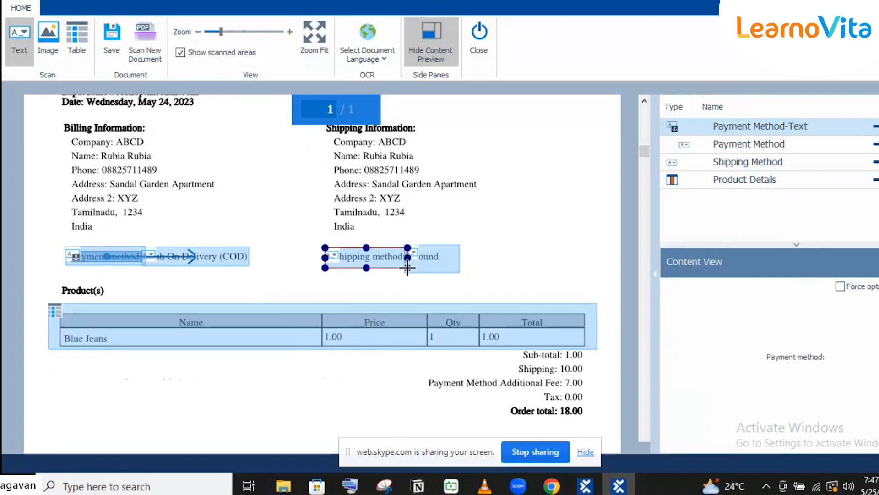
pyautogui.rightClick(363, 257)
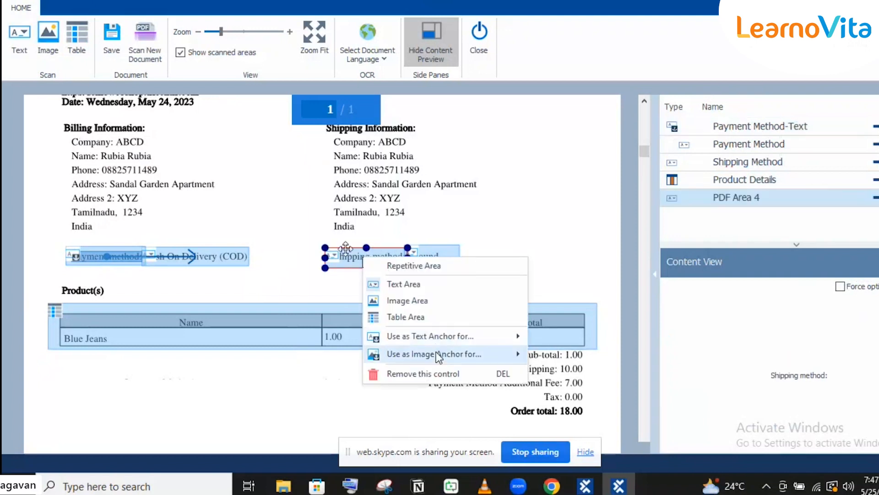
pyautogui.moveTo(428, 336)
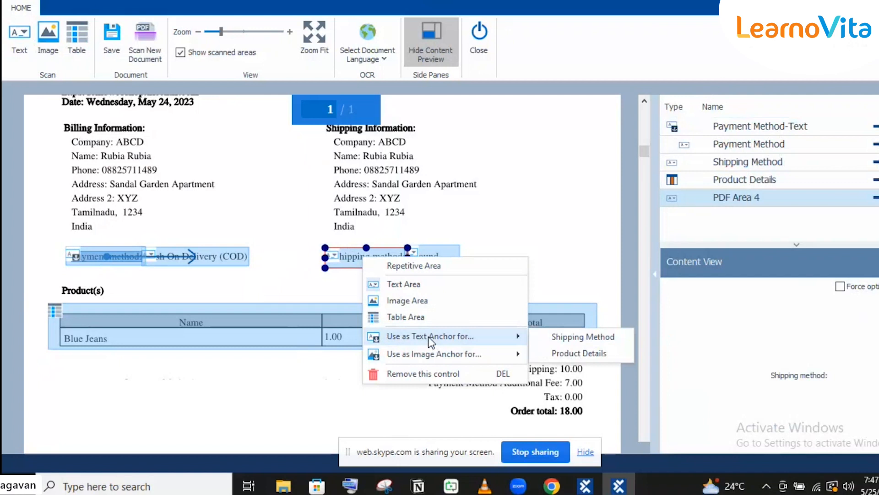
pyautogui.click(553, 338)
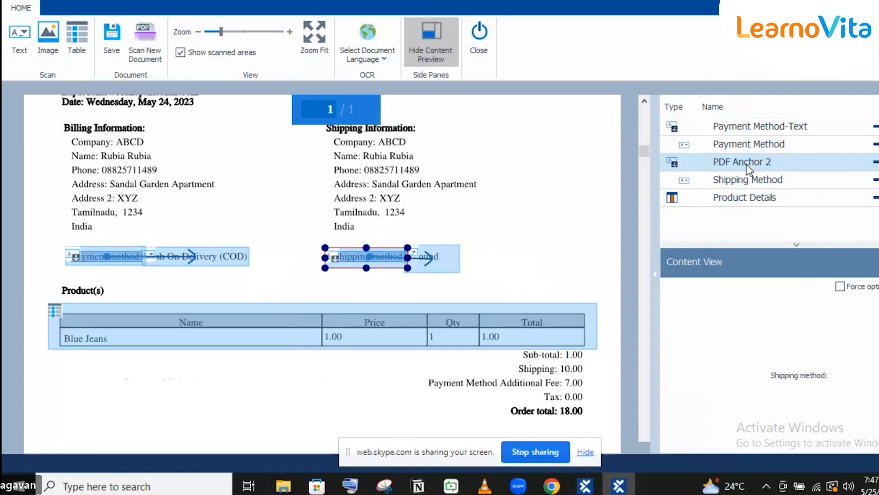
# - Rename the new anchor area PDF Anchor 2 to Shipping Method-Text
pyautogui.click(746, 180)
pyautogui.click(746, 179)
pyautogui.hotkey('ctrl', 'c')
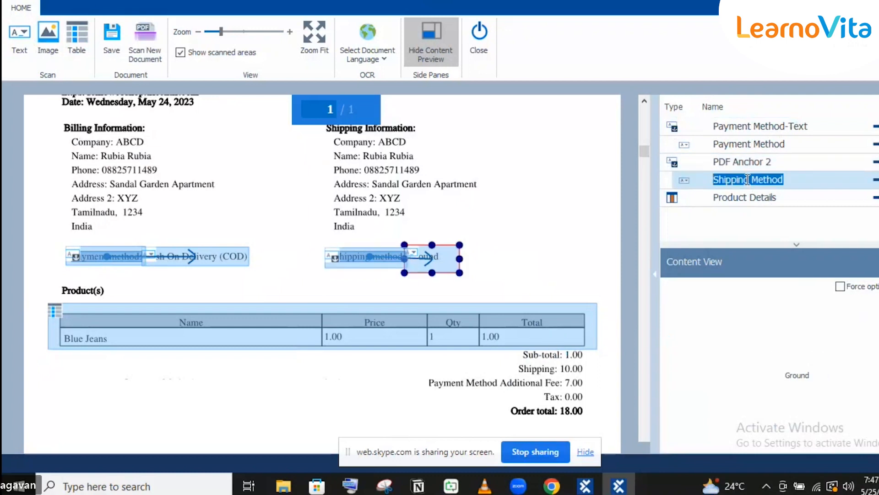
pyautogui.click(753, 160)
pyautogui.click(754, 160)
pyautogui.hotkey('ctrl', 'v')
pyautogui.write('-Text')
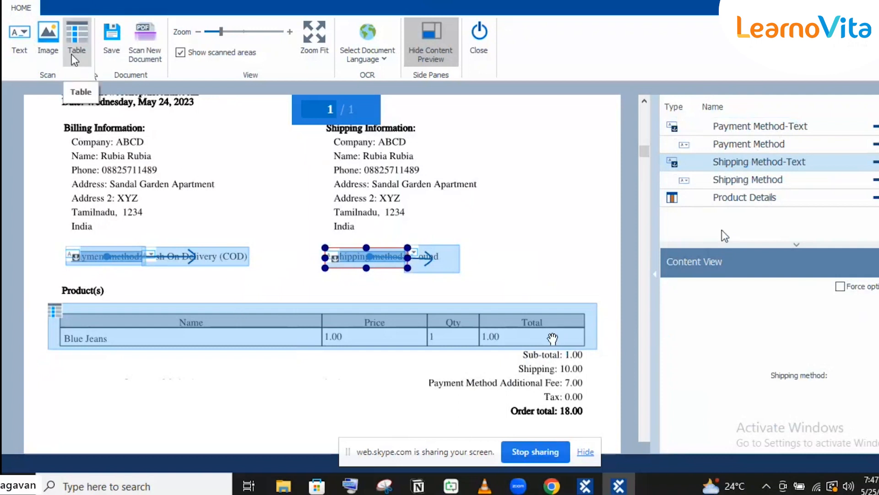
pyautogui.click(25, 42)
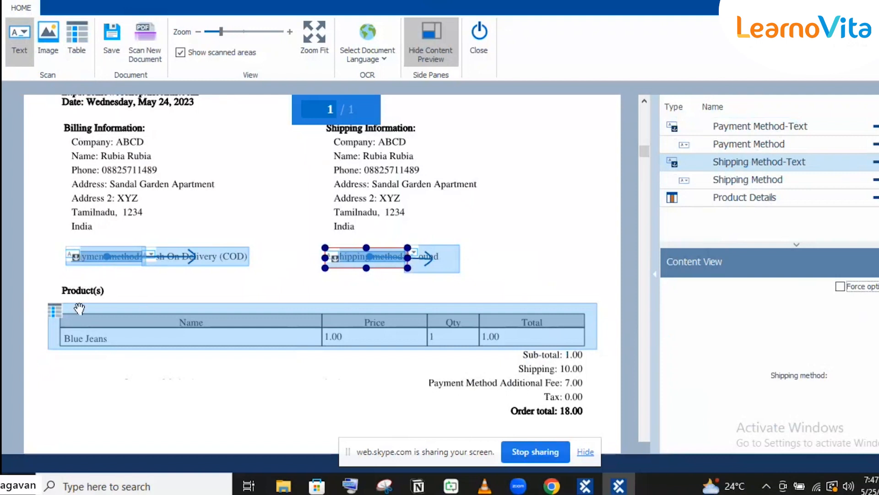
# - Mark the Product(s) heading as a text area named Product(s) anchoring the Product Details table
pyautogui.click(29, 56)
pyautogui.moveTo(53, 284)
pyautogui.mouseDown()
pyautogui.moveTo(112, 287)
pyautogui.moveTo(115, 295)
pyautogui.mouseUp()
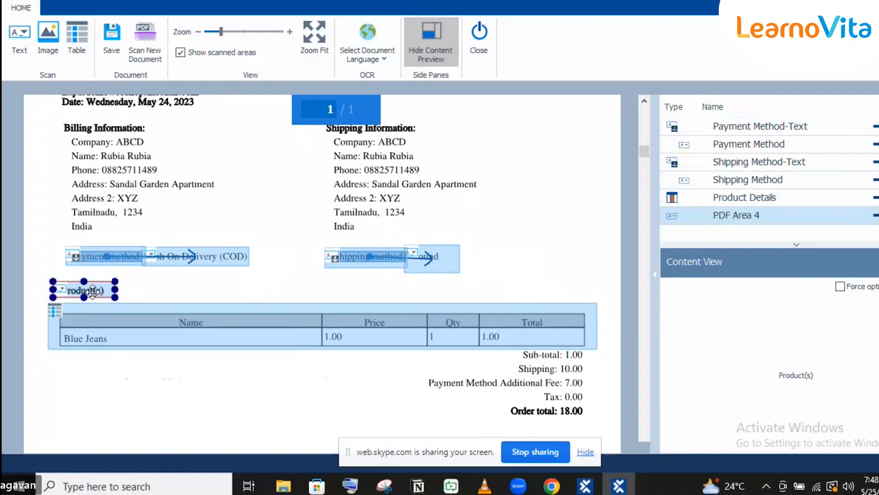
pyautogui.click(734, 215)
pyautogui.write('Product(s)')
pyautogui.rightClick(93, 292)
pyautogui.moveTo(158, 367)
pyautogui.click(281, 375)
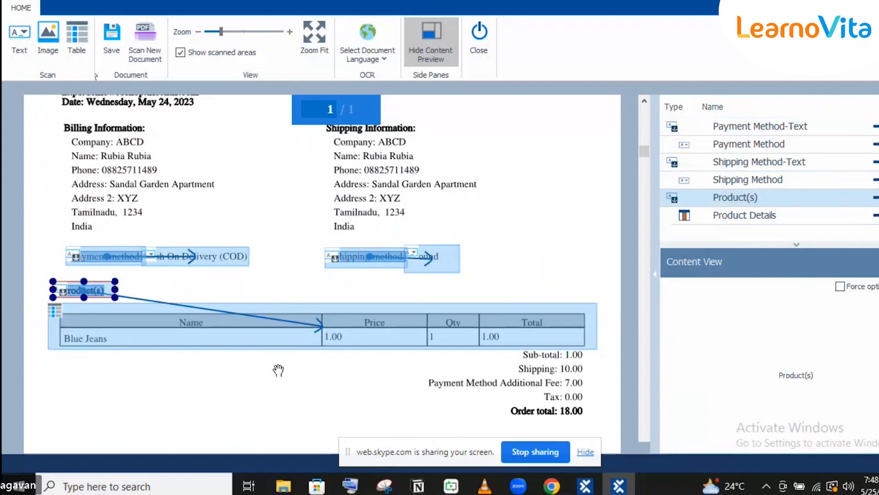
pyautogui.click(537, 207)
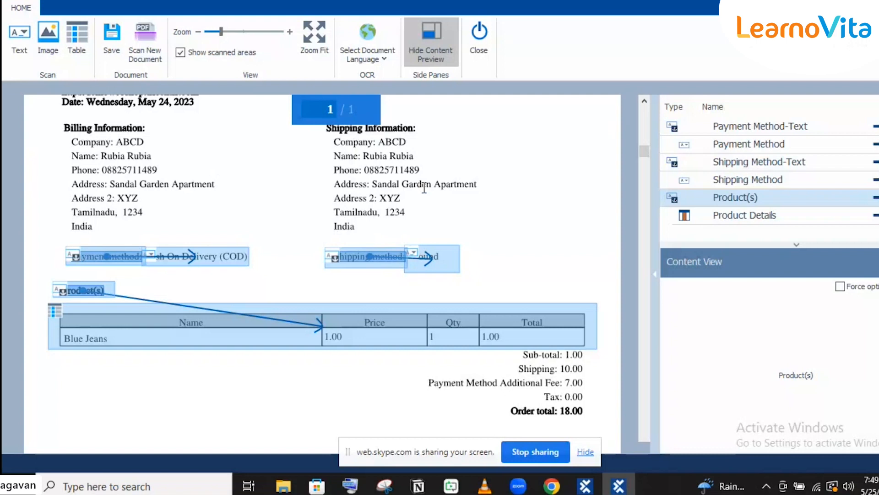
# - Add the Product(s) anchor area as an area control
pyautogui.click(846, 287)
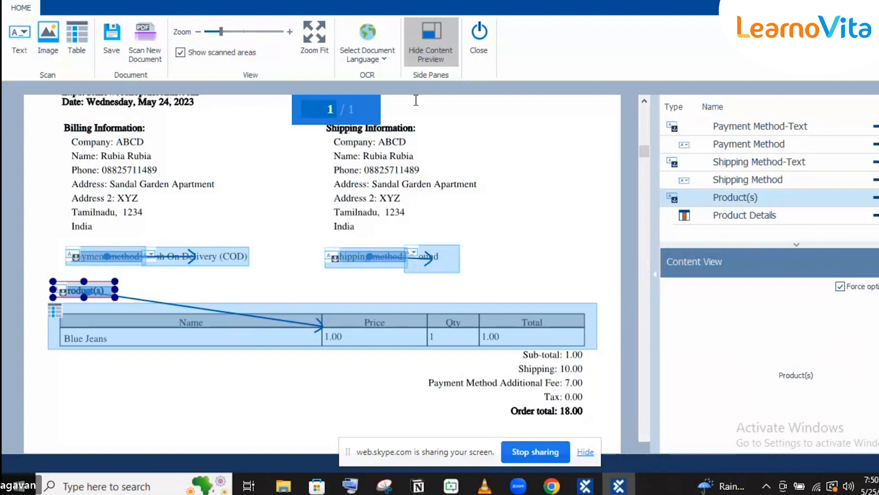
pyautogui.click(478, 34)
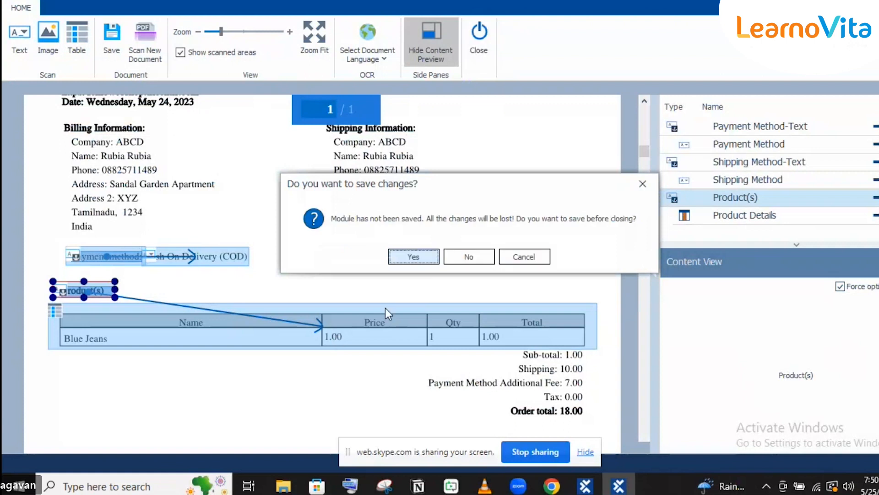
pyautogui.click(419, 257)
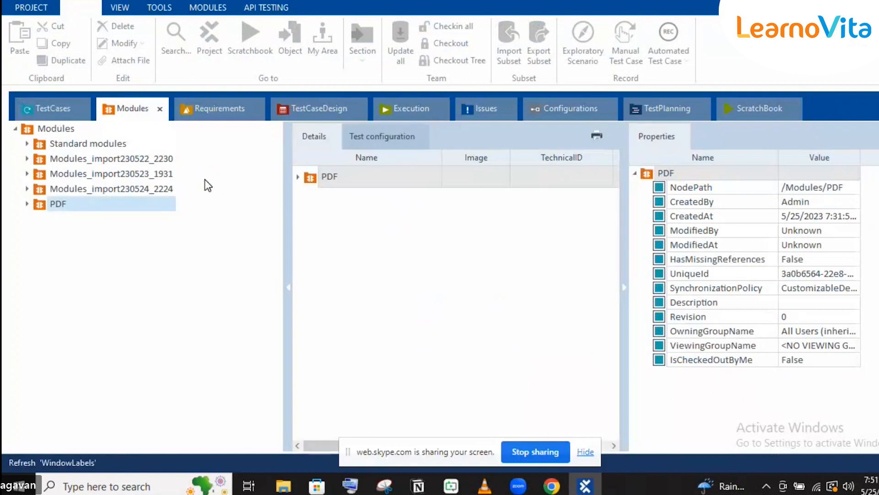
# - Inspect the order_1439961.pdf module's attributes, then drag it into Demo WebShop as a new test case
pyautogui.click(27, 205)
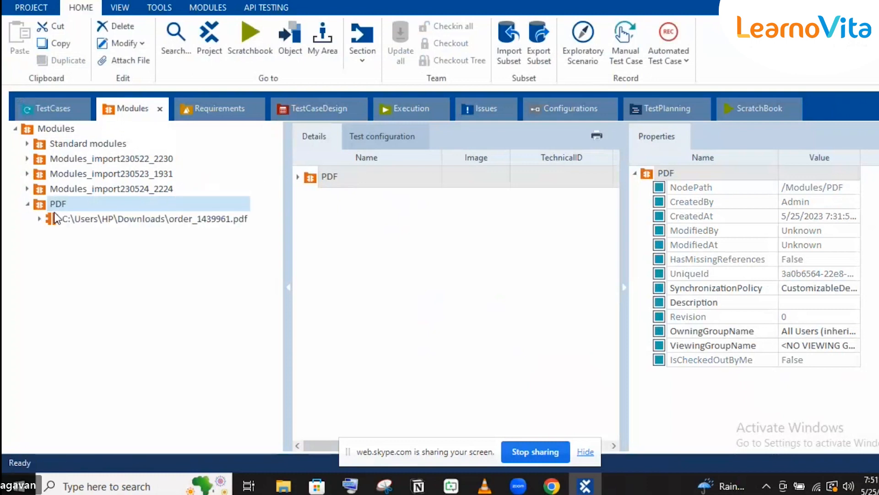
pyautogui.click(84, 219)
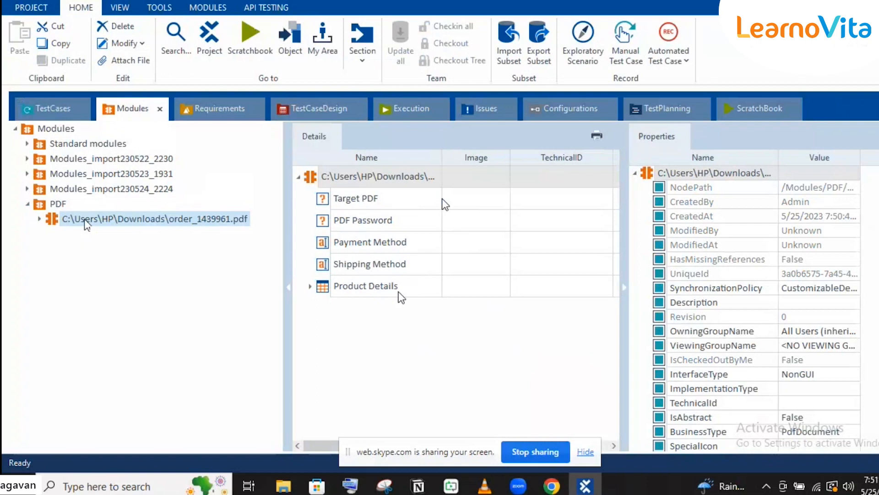
pyautogui.click(419, 198)
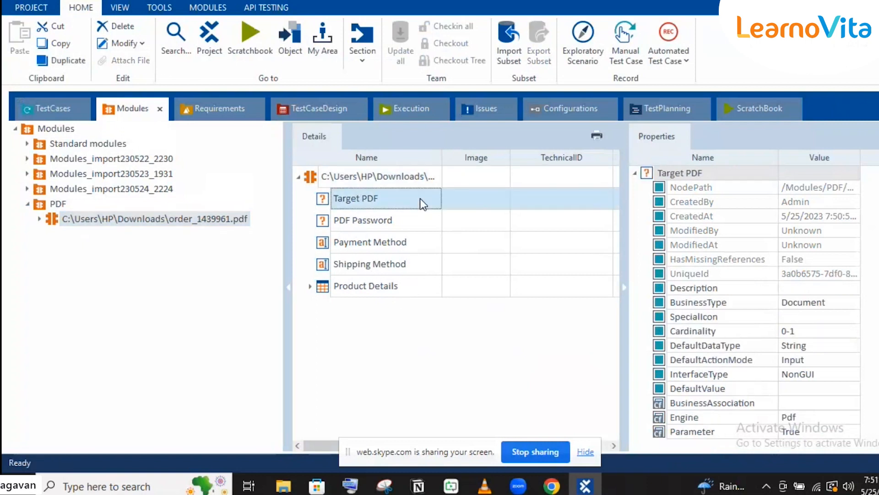
pyautogui.click(471, 235)
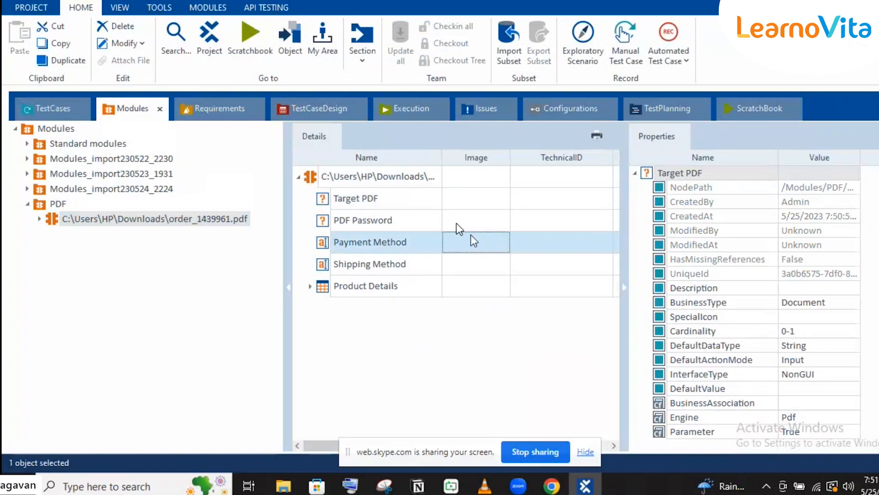
pyautogui.click(456, 224)
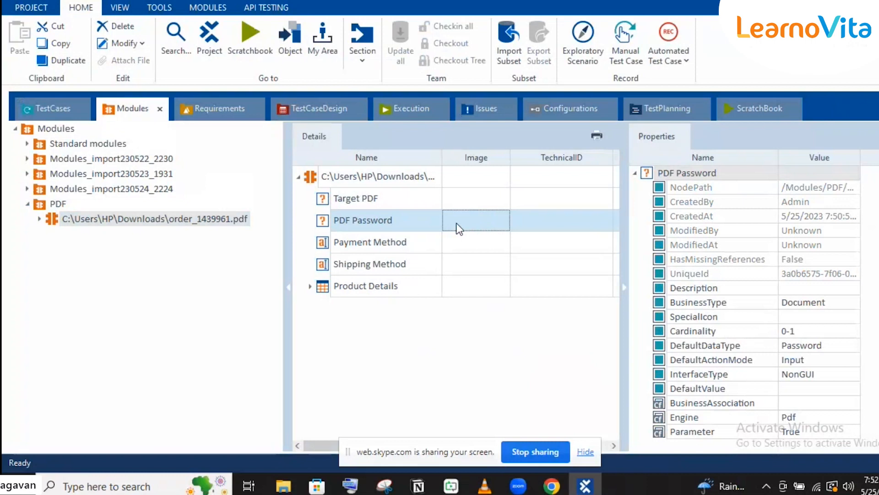
pyautogui.click(55, 219)
pyautogui.moveTo(52, 221); pyautogui.dragTo(59, 106)
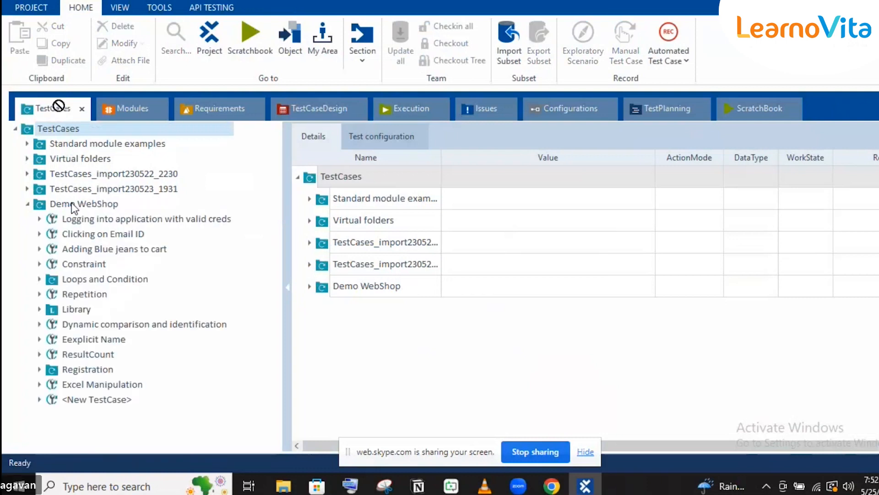
# - Rename the new test case to PDF
pyautogui.click(94, 402)
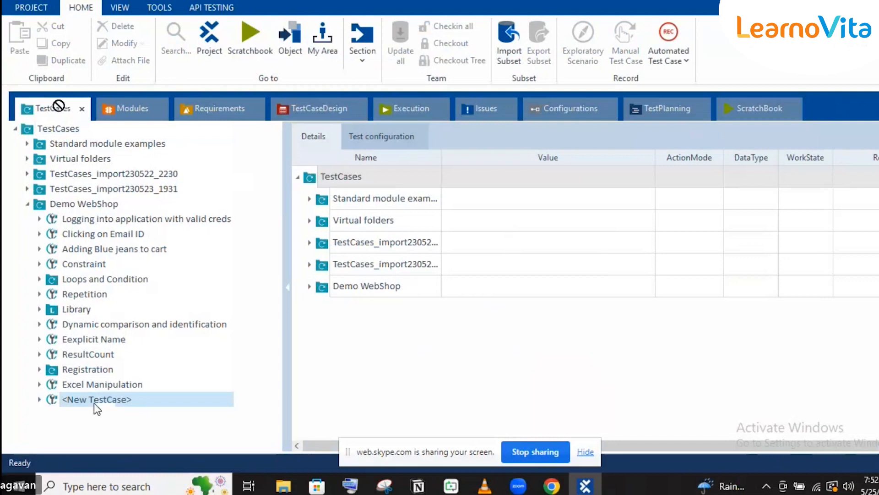
pyautogui.click(138, 405)
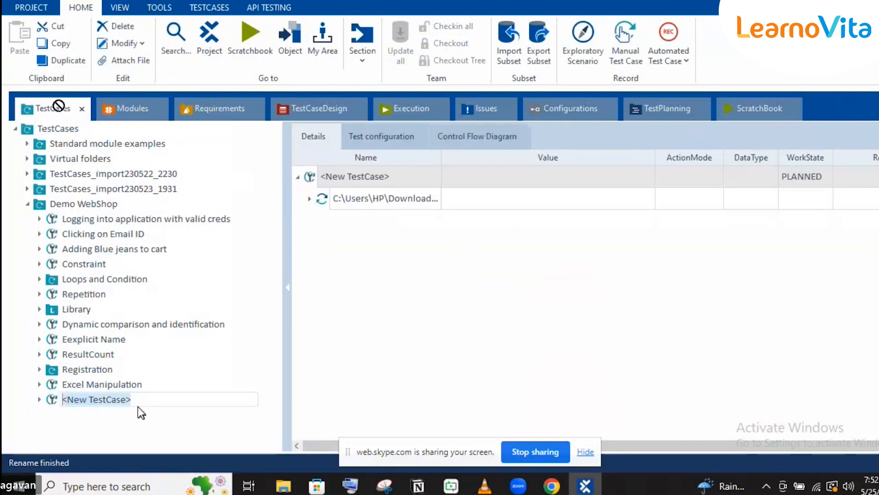
pyautogui.write('PDF')
pyautogui.press('Return')
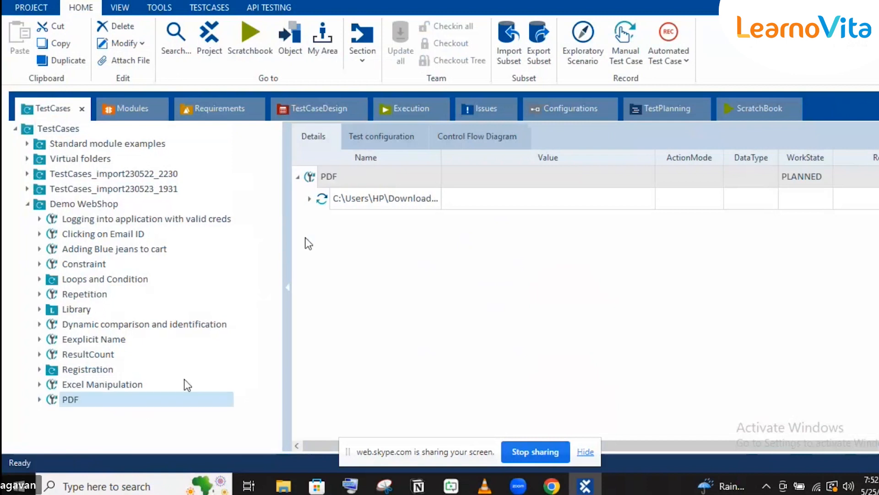
# - Expand the order PDF step to show its five fields and select the Target PDF value
pyautogui.click(309, 202)
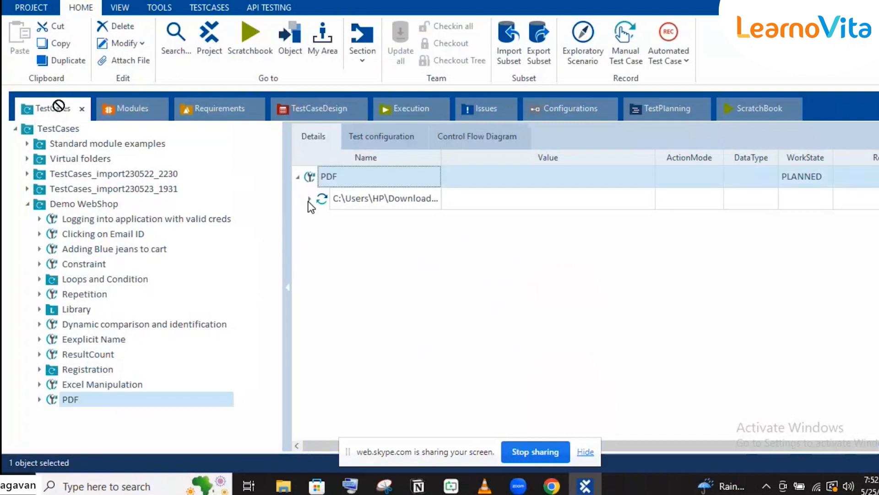
pyautogui.click(309, 200)
pyautogui.click(600, 238)
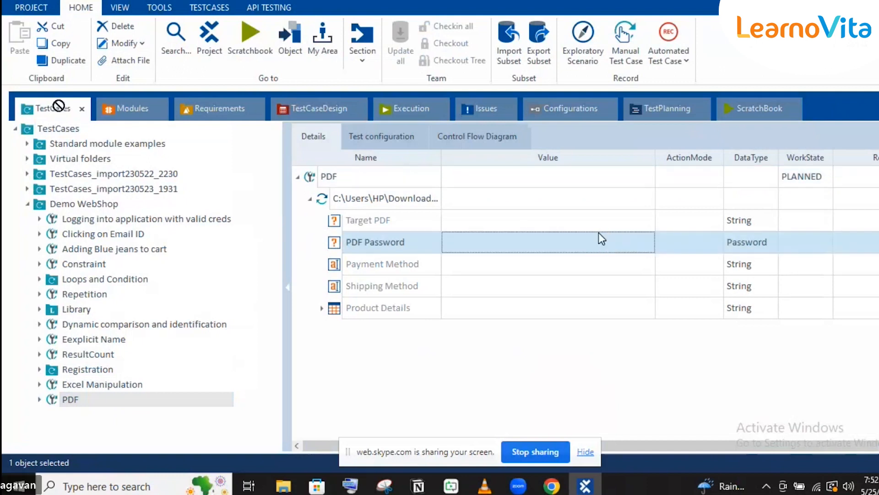
pyautogui.click(650, 211)
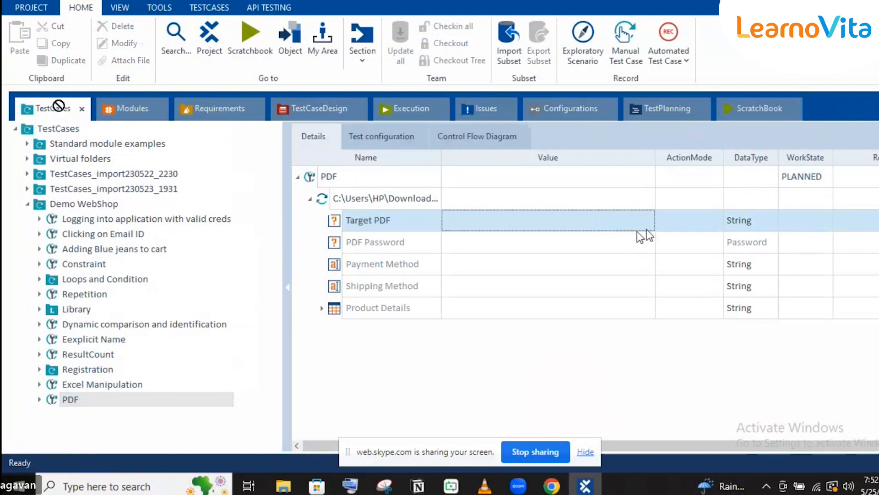
pyautogui.click(283, 486)
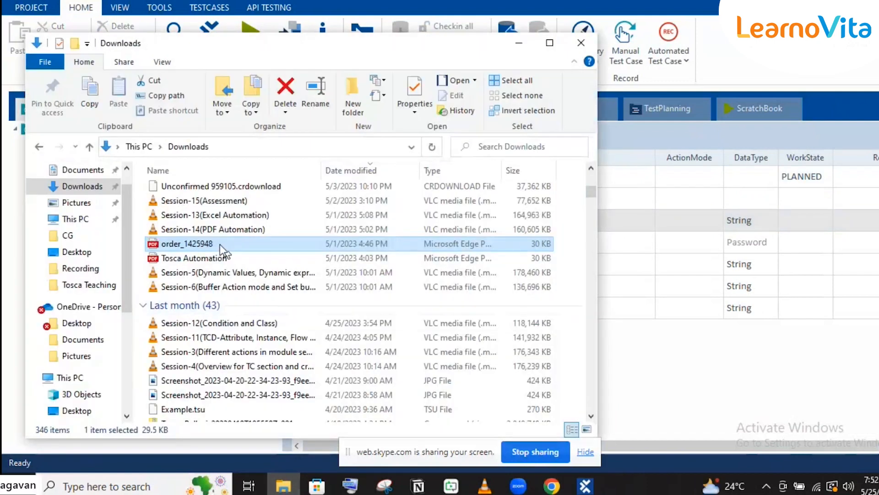
# - Open the order_1439961 PDF from the Downloads folder in File Explorer
pyautogui.scroll(5, 220, 243)
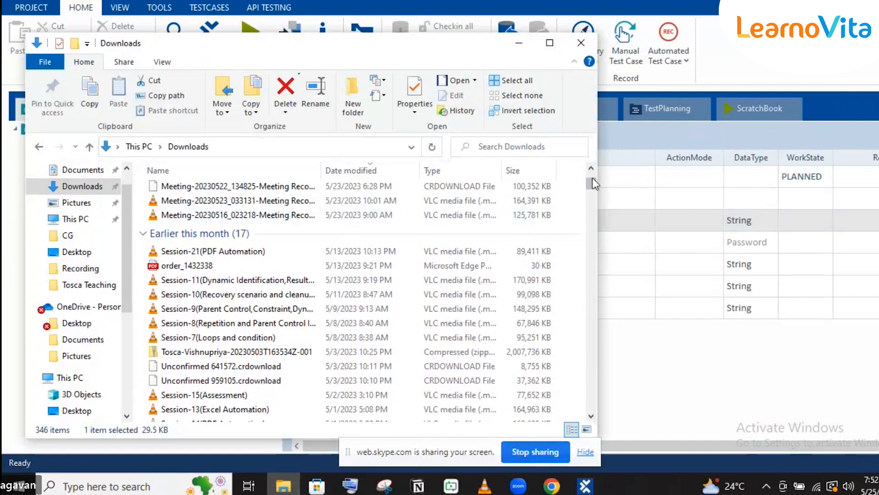
pyautogui.scroll(3, 593, 181)
pyautogui.doubleClick(244, 208)
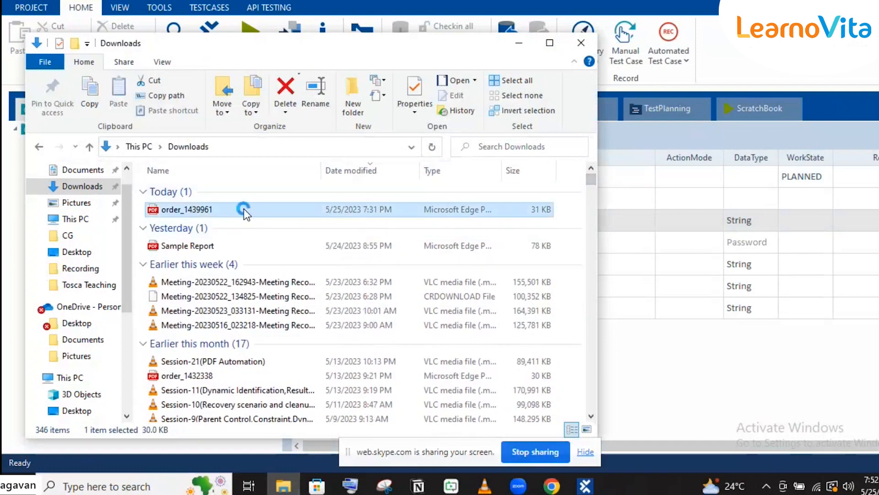
pyautogui.rightClick(244, 208)
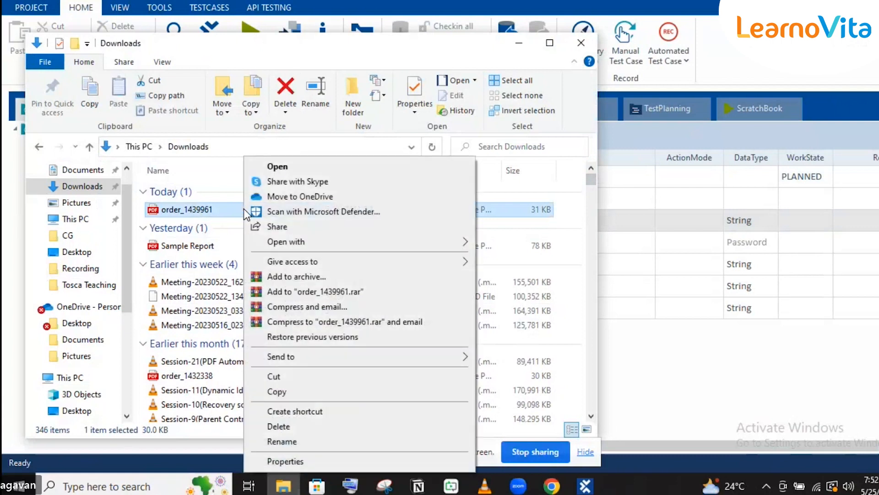
pyautogui.click(203, 148)
pyautogui.click(202, 147)
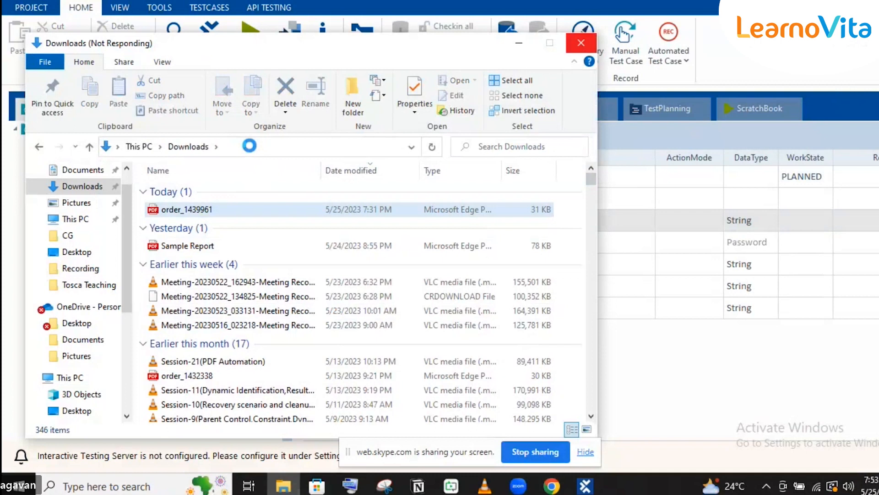
# - Open order_1439961's Properties and select its location path C:\Users\HP\Downloads
pyautogui.click(250, 146)
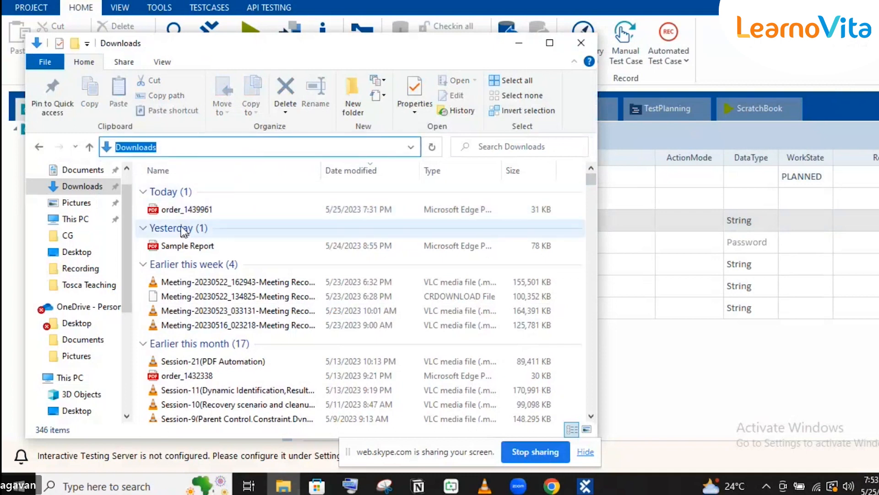
pyautogui.click(181, 213)
pyautogui.rightClick(181, 213)
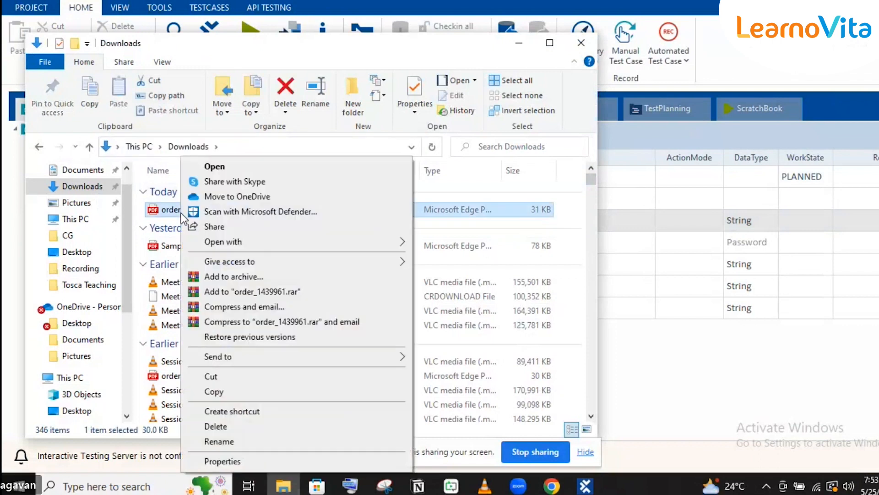
pyautogui.click(227, 461)
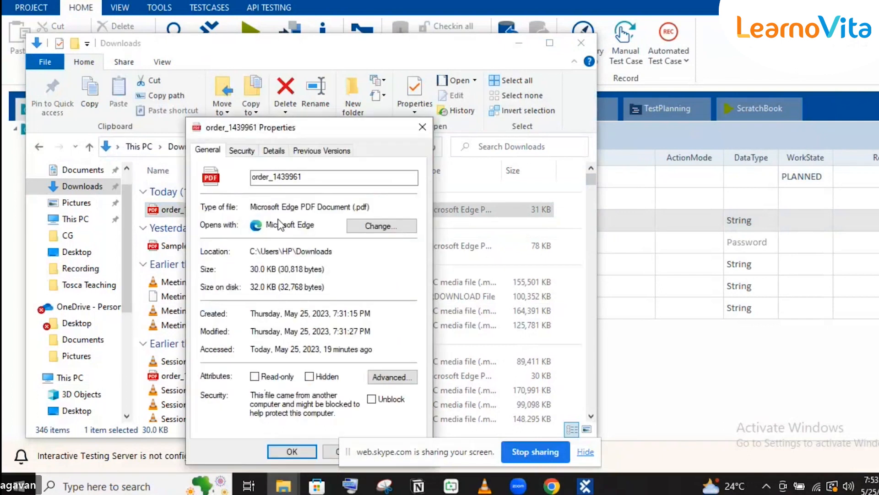
pyautogui.doubleClick(291, 251)
pyautogui.click(291, 251)
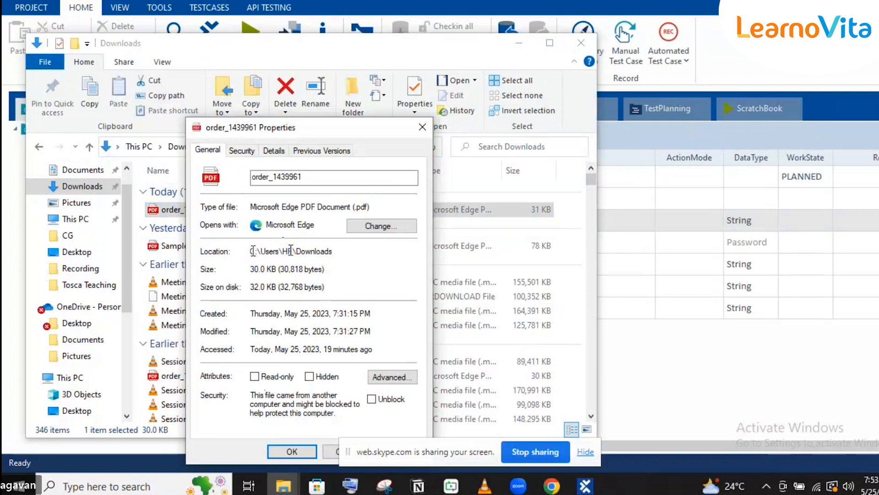
pyautogui.moveTo(251, 251); pyautogui.dragTo(333, 253)
pyautogui.hotkey('ctrl', 'c')
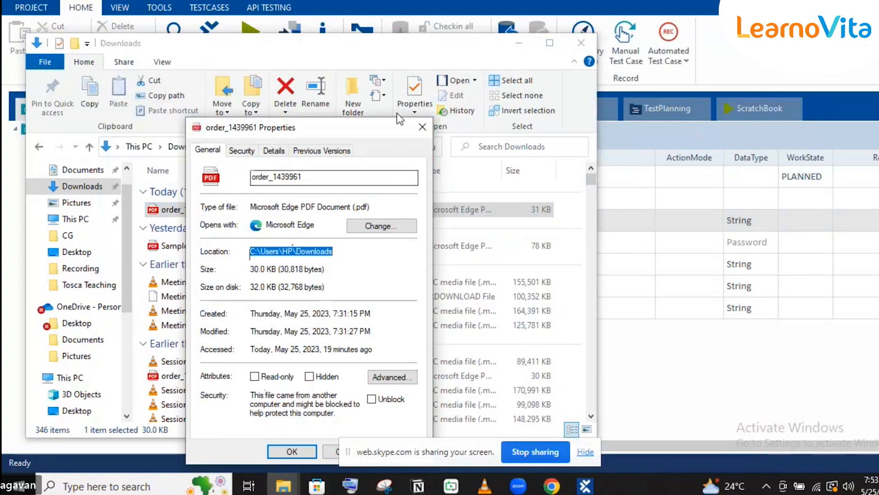
pyautogui.click(518, 47)
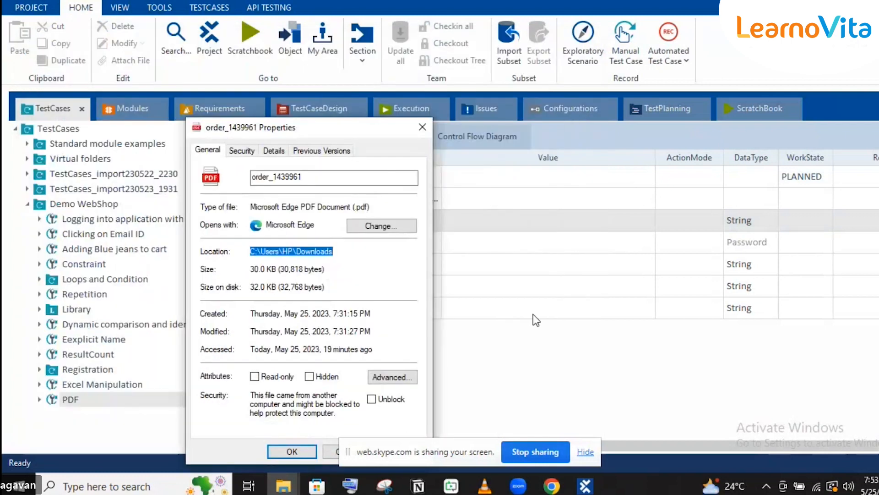
# - Paste the Downloads path into the Target PDF value and copy the order_1439961 file name
pyautogui.click(423, 127)
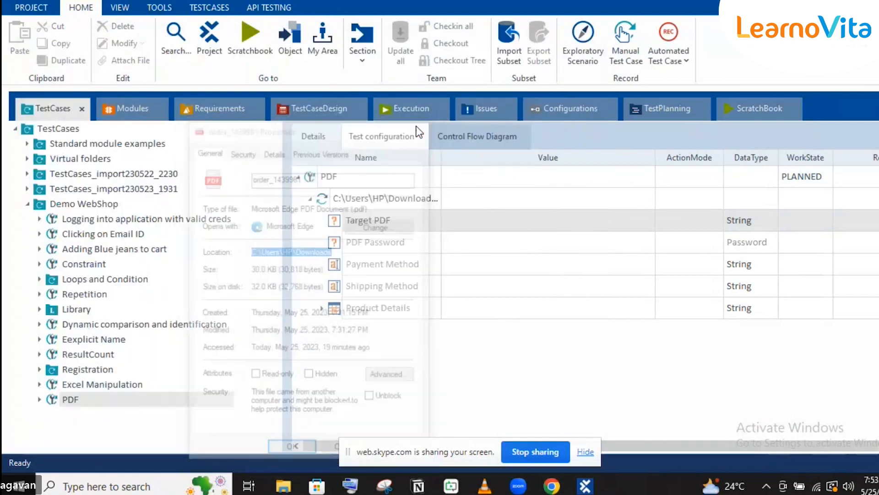
pyautogui.click(492, 218)
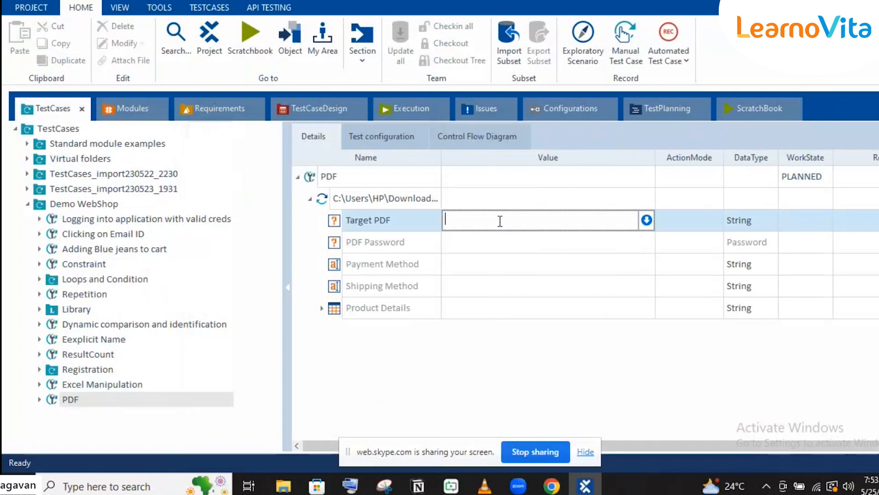
pyautogui.hotkey('ctrl', 'v')
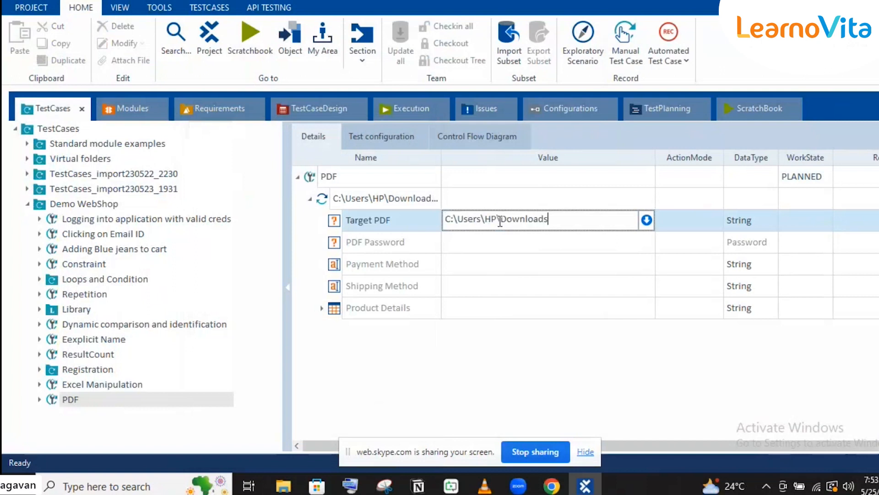
pyautogui.click(281, 486)
pyautogui.press('F2')
pyautogui.hotkey('ctrl', 'c')
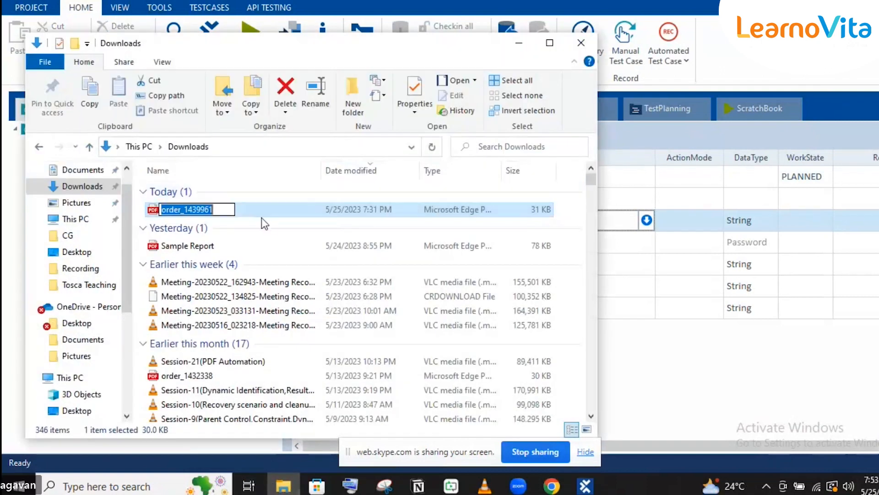
pyautogui.press('Escape')
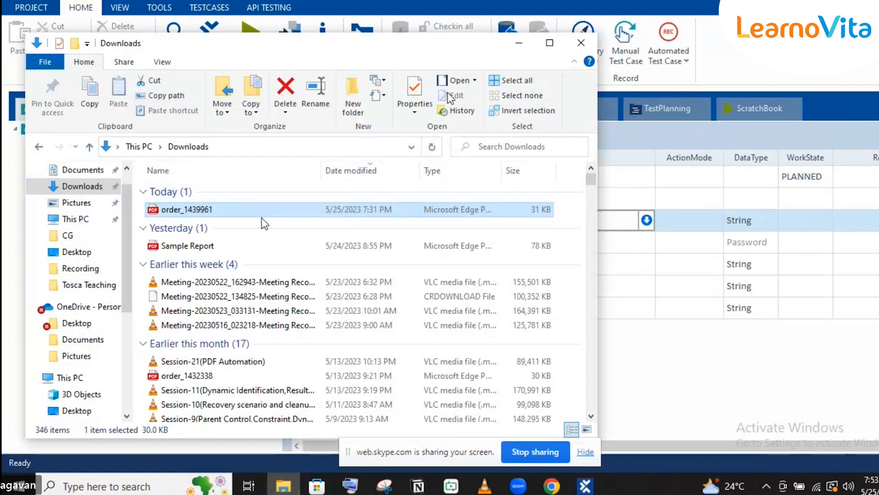
pyautogui.click(518, 43)
# - Complete Target PDF as C:\Users\HP\Downloads\order_1439961.pdf and commit it
pyautogui.write('\\Users\\HP\\Downloads\\')
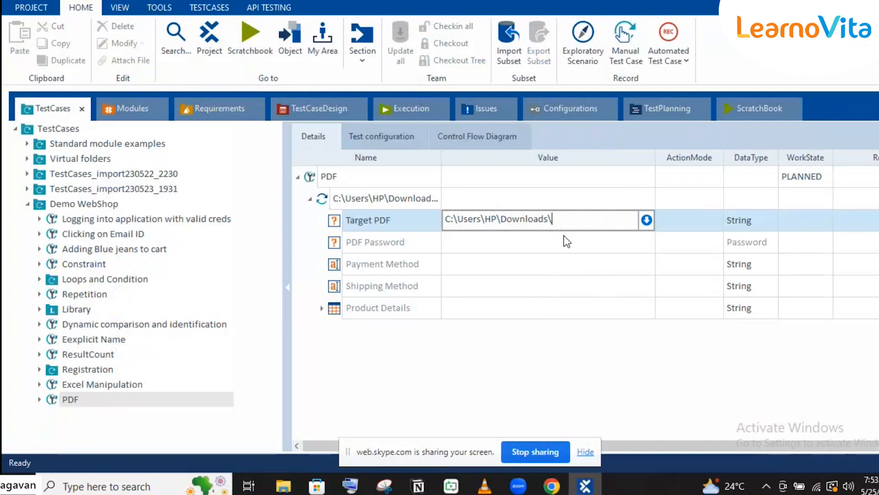
pyautogui.hotkey('ctrl', 'v')
pyautogui.write(',')
pyautogui.press('BackSpace')
pyautogui.write('.pdf')
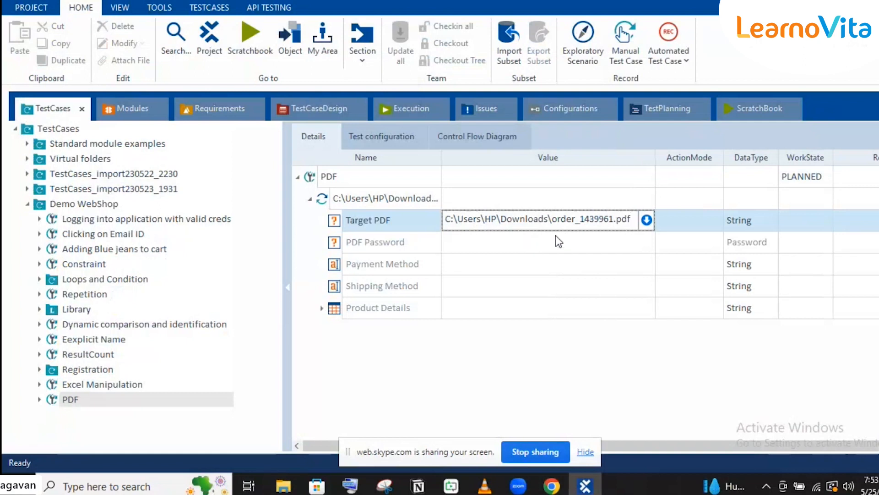
pyautogui.press('Return')
pyautogui.click(514, 271)
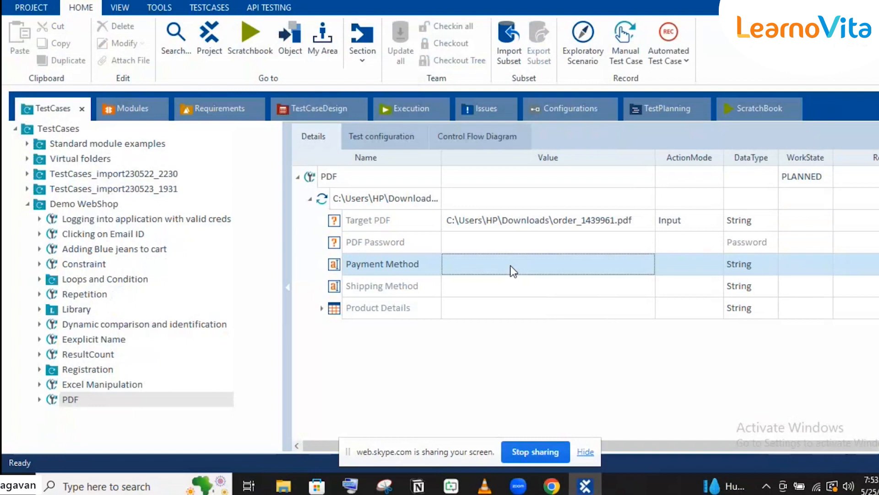
# - Check the payment method in the order PDF while editing the Payment Method value
pyautogui.click(642, 262)
pyautogui.click(632, 264)
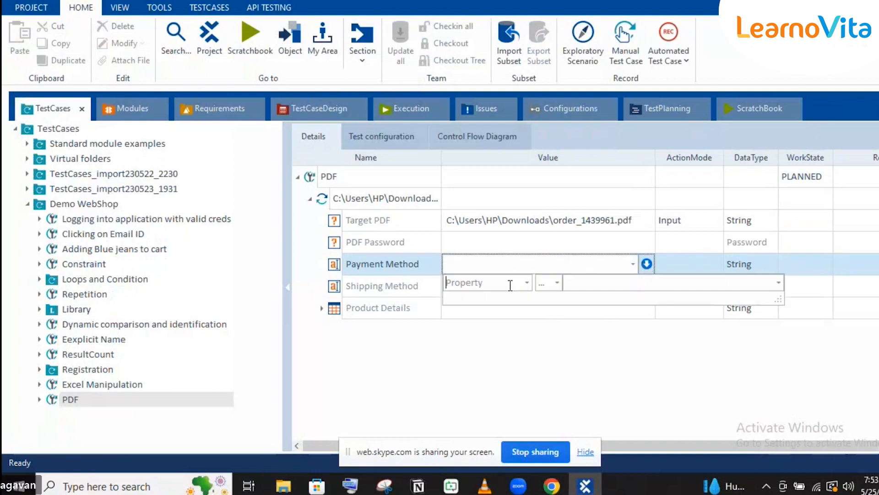
pyautogui.click(476, 263)
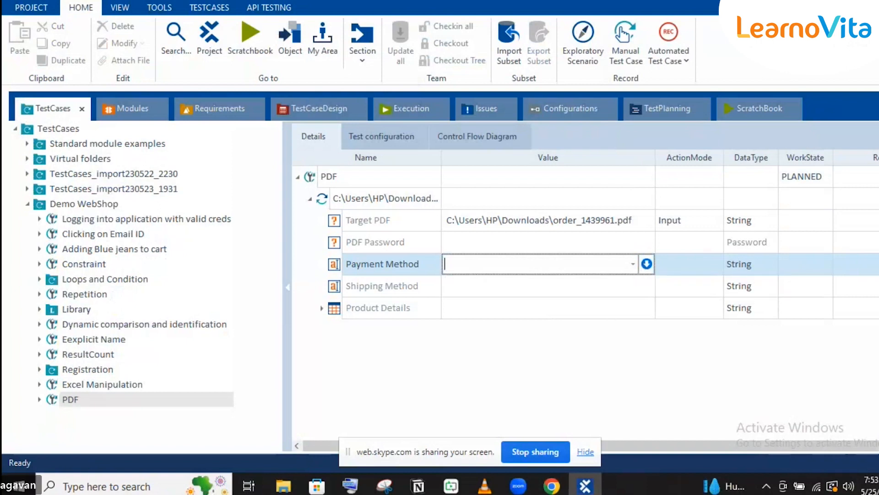
pyautogui.moveTo(552, 485)
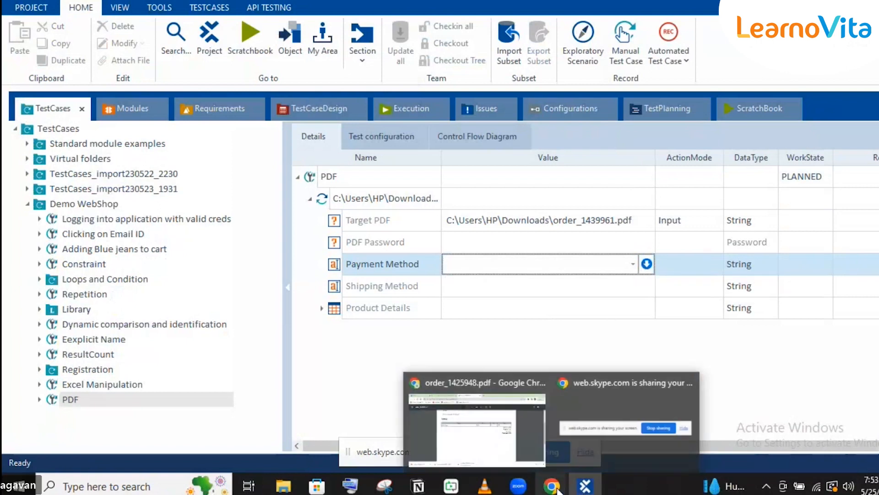
pyautogui.click(511, 437)
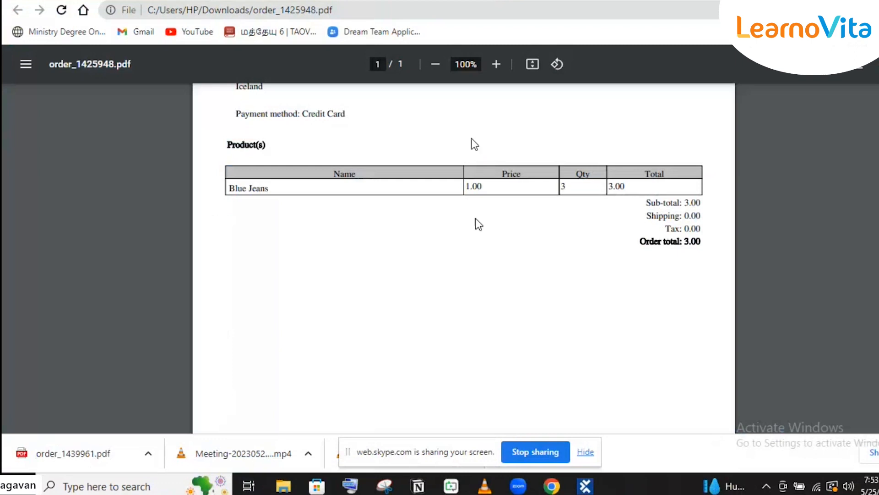
pyautogui.click(586, 486)
# - Enter Credit Card as the expected Payment Method value
pyautogui.write('Crd')
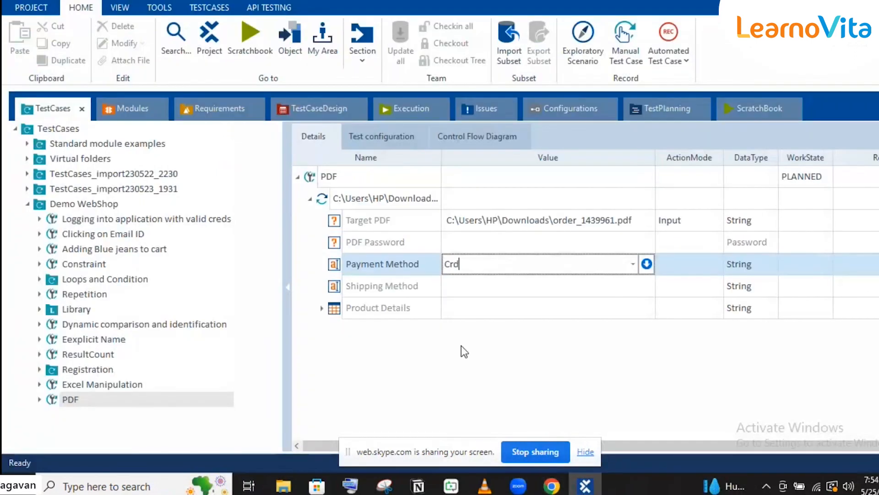
pyautogui.press('BackSpace')
pyautogui.write('edit')
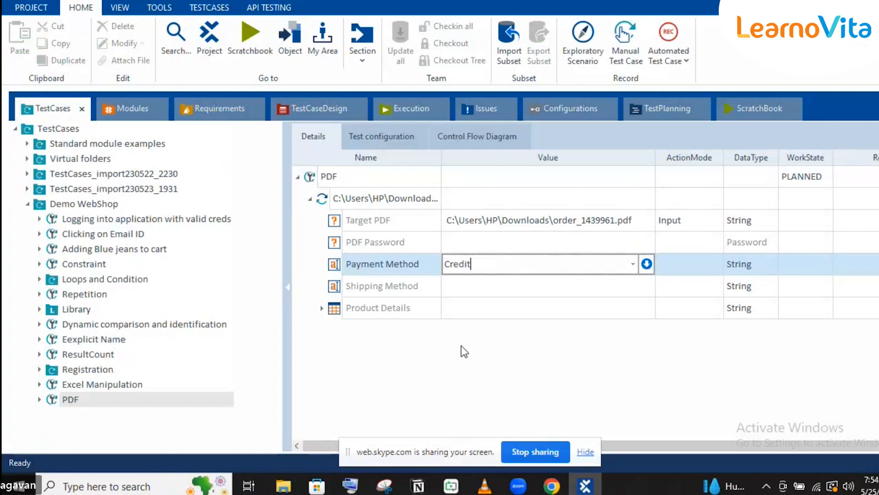
pyautogui.write(' card')
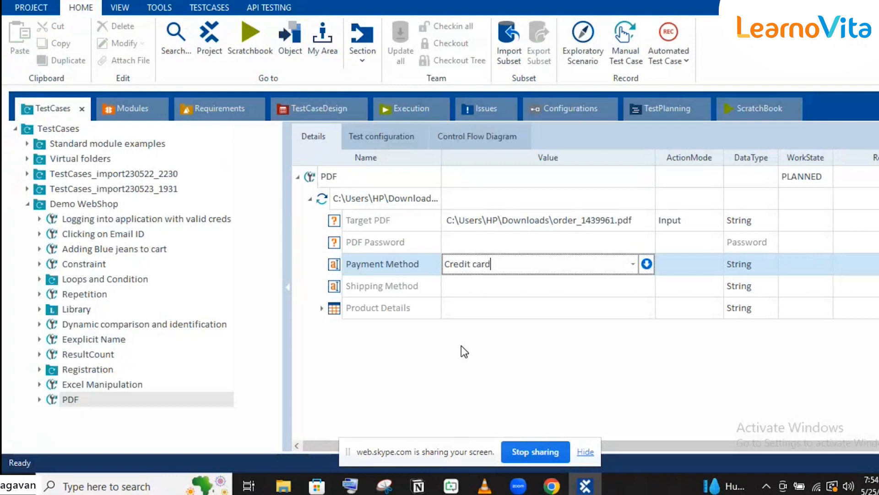
pyautogui.press('Left')
pyautogui.press('Left')
pyautogui.press('Left')
pyautogui.press('BackSpace')
pyautogui.write('C')
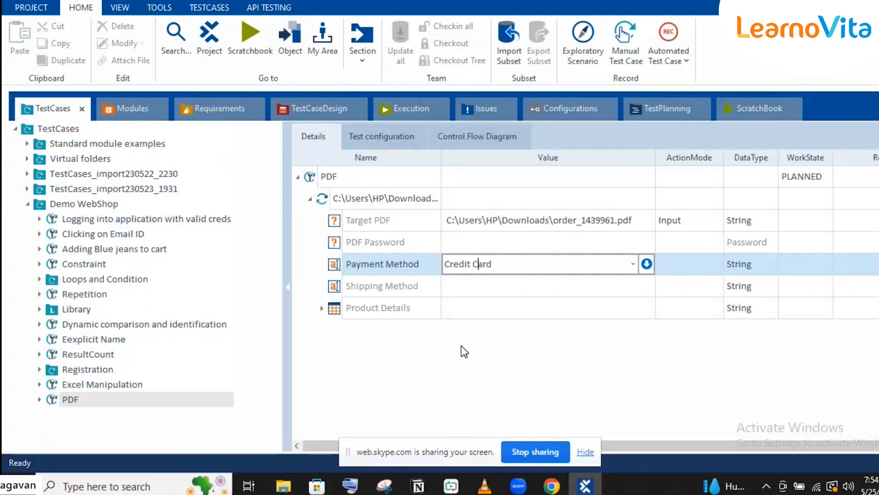
# - Set the expected Shipping Method value to Ground
pyautogui.click(480, 292)
pyautogui.write('Groun')
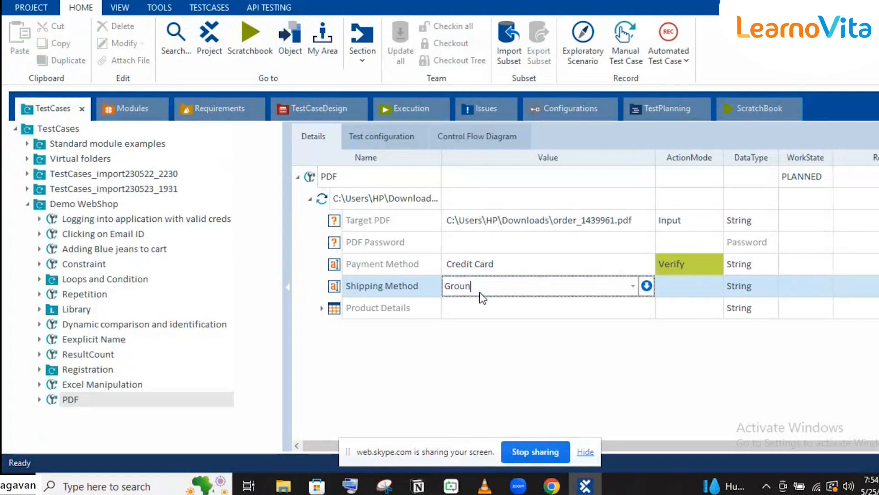
pyautogui.write('d')
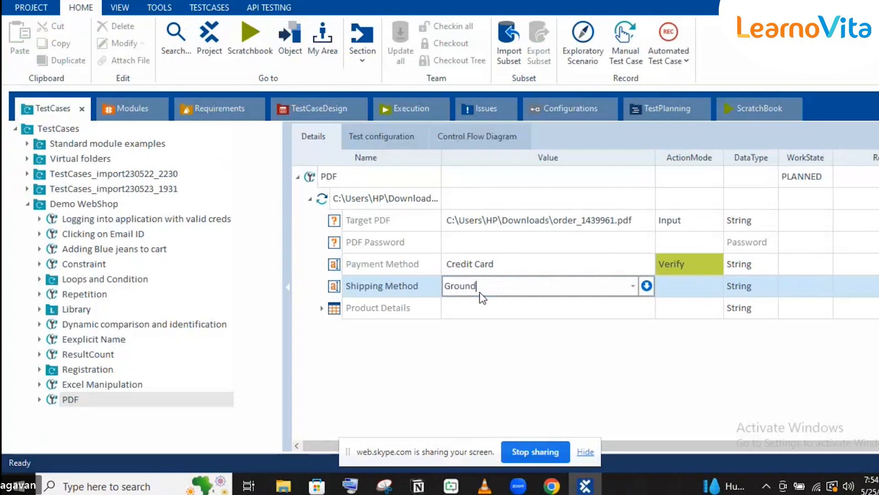
pyautogui.click(385, 312)
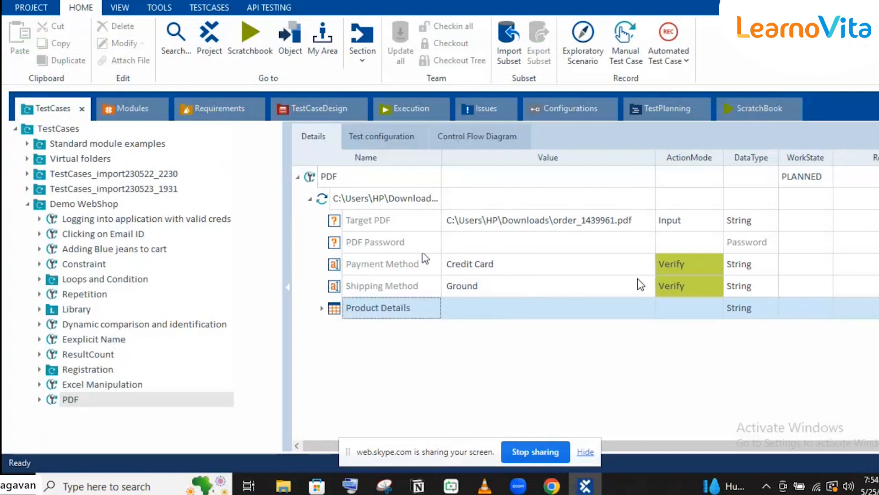
pyautogui.click(683, 267)
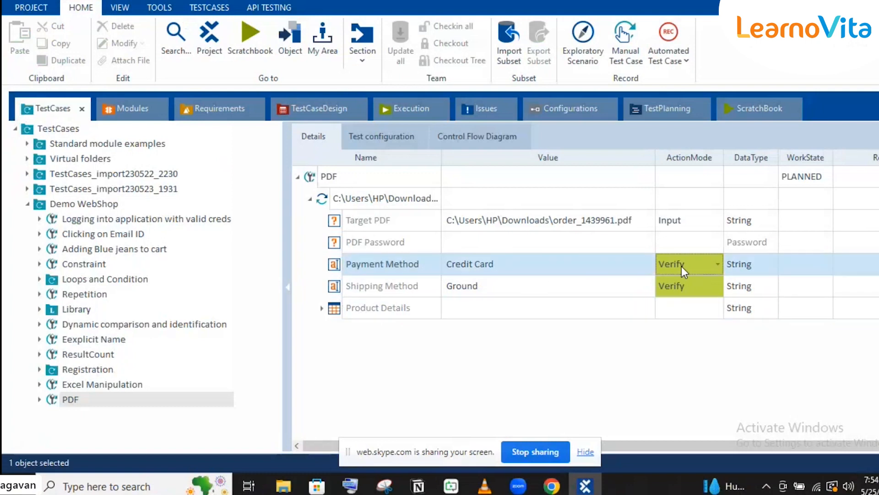
# - Keep Payment Method on Verify and switch Shipping Method's ActionMode to Buffer
pyautogui.click(681, 266)
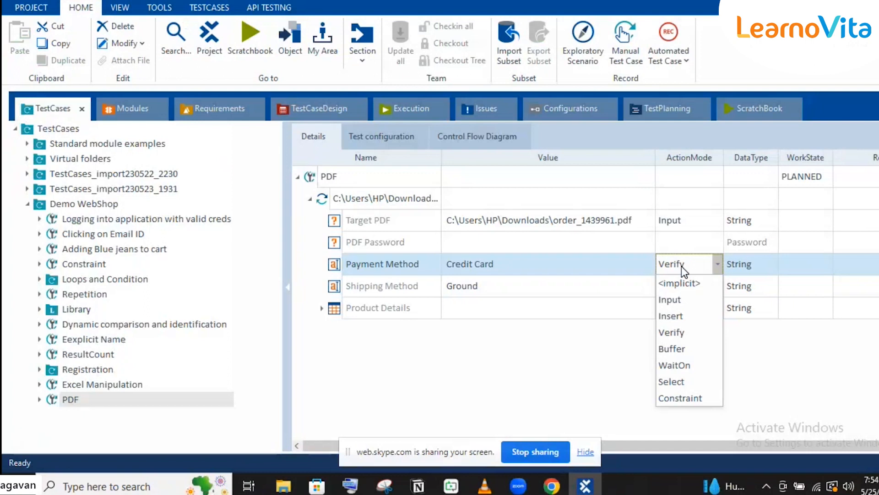
pyautogui.click(683, 274)
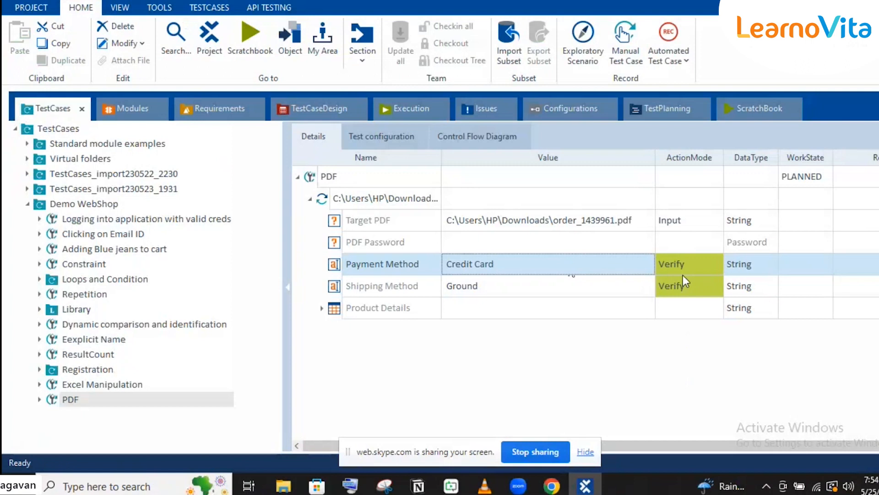
pyautogui.click(639, 288)
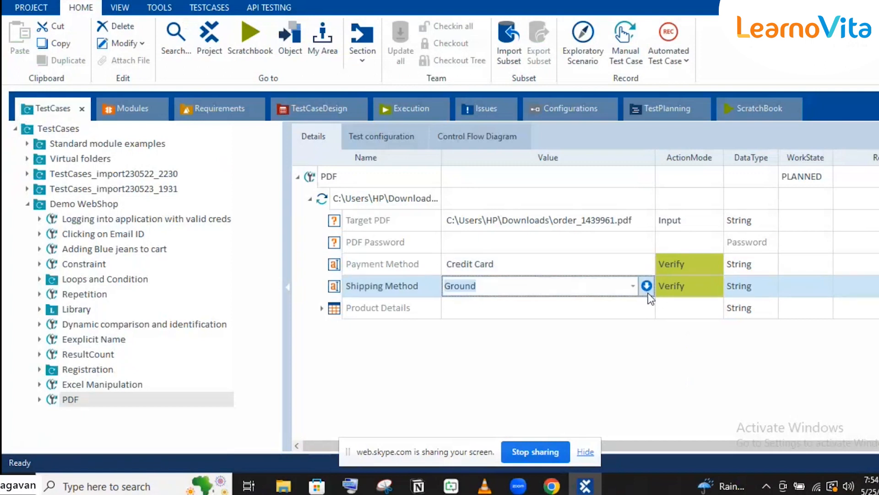
pyautogui.click(646, 287)
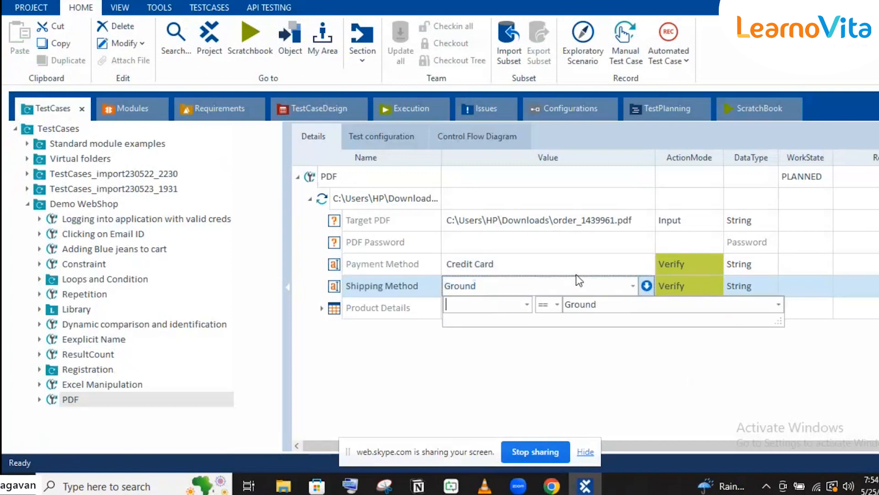
pyautogui.click(647, 285)
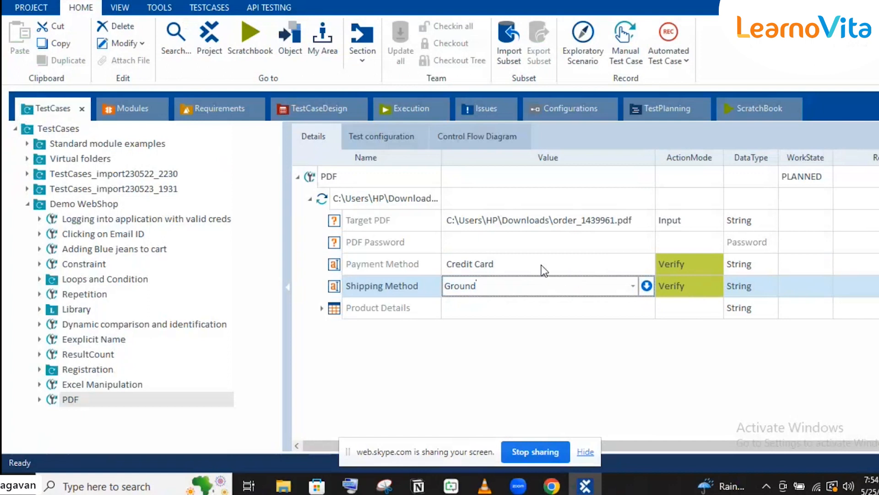
pyautogui.click(693, 287)
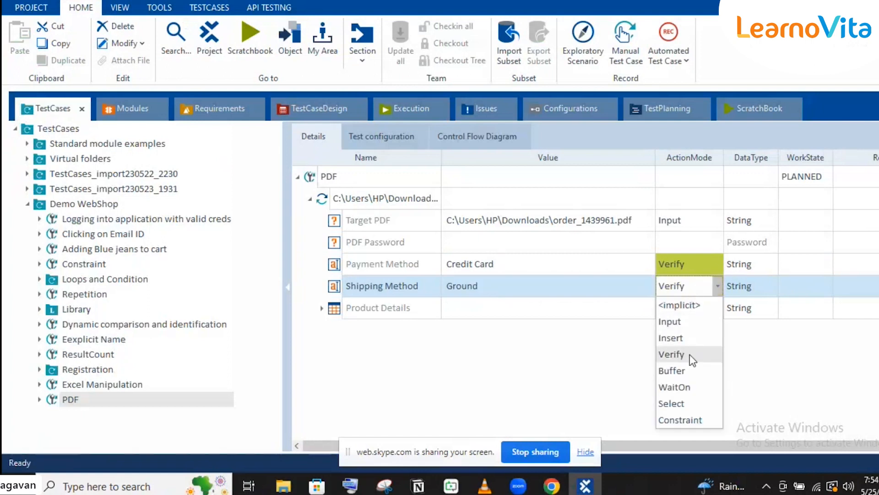
pyautogui.click(682, 370)
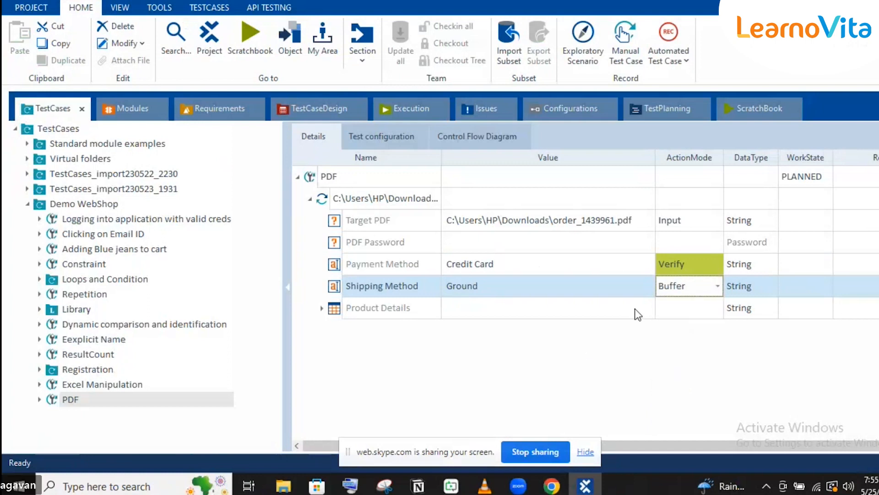
pyautogui.click(632, 284)
# - Replace the Shipping Method value Ground with the buffer name 'Shipping Method'
pyautogui.click(514, 285)
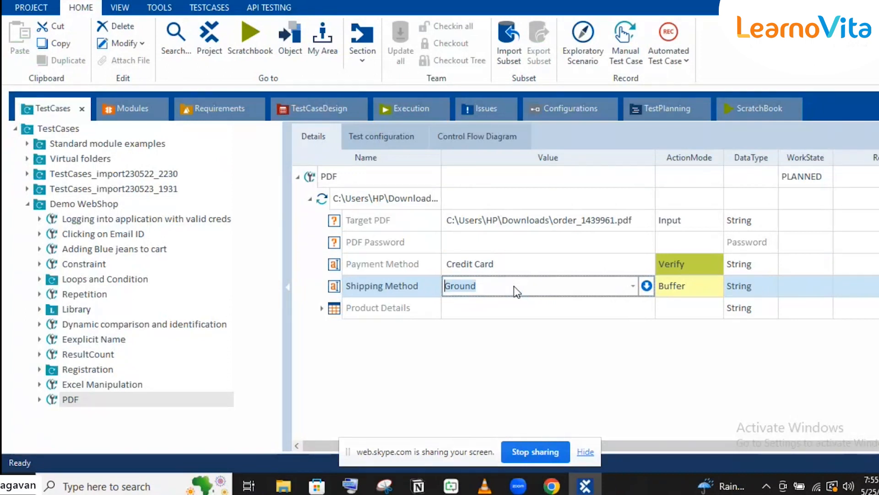
pyautogui.write('Shipping M')
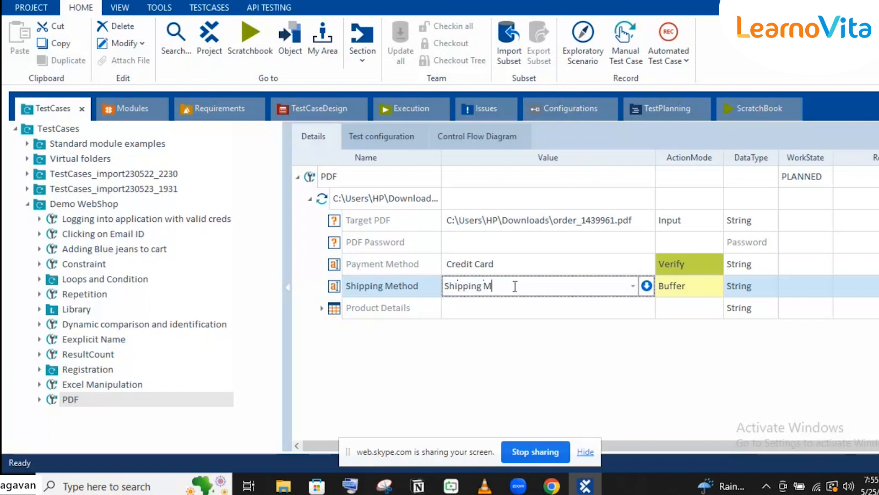
pyautogui.write('thod')
pyautogui.press('Left')
pyautogui.press('Left')
pyautogui.press('Left')
# - Fix the spelling of the buffer name to 'Shipping Method' and commit it
pyautogui.write('eee')
pyautogui.press('BackSpace')
pyautogui.press('BackSpace')
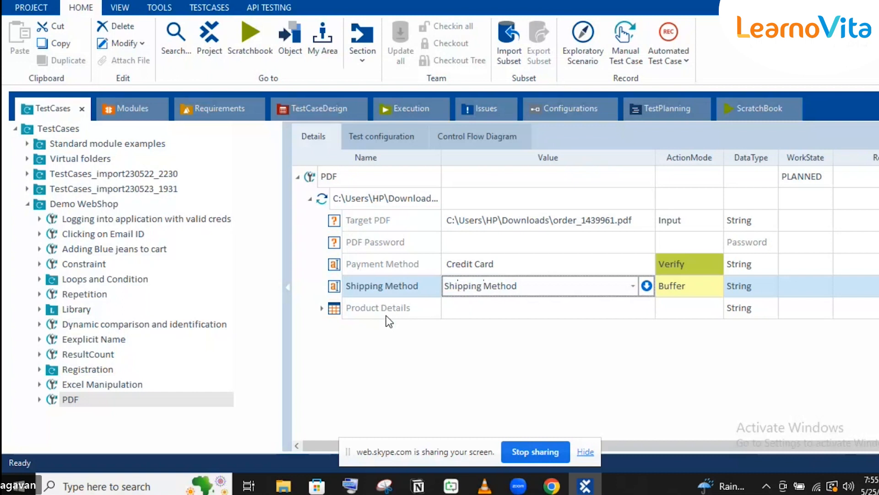
pyautogui.click(333, 308)
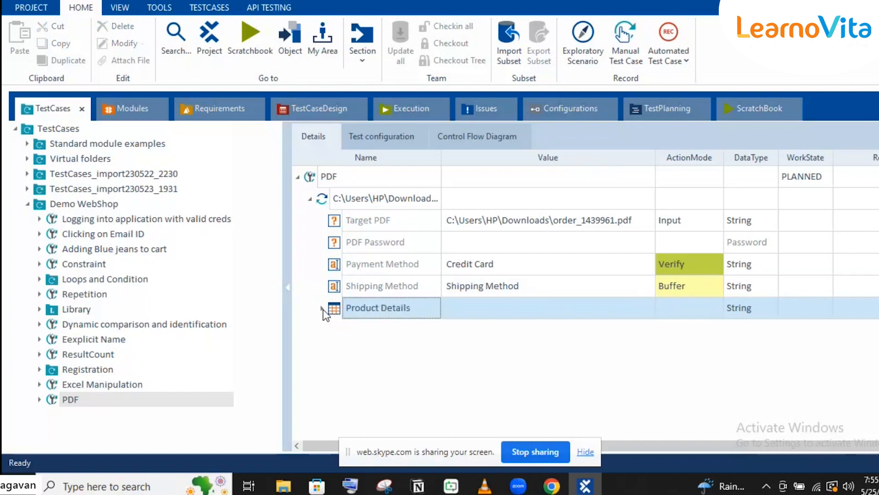
# - Expand Product Details and its <Row> to reveal the <Cell> and <Col> entries
pyautogui.click(322, 309)
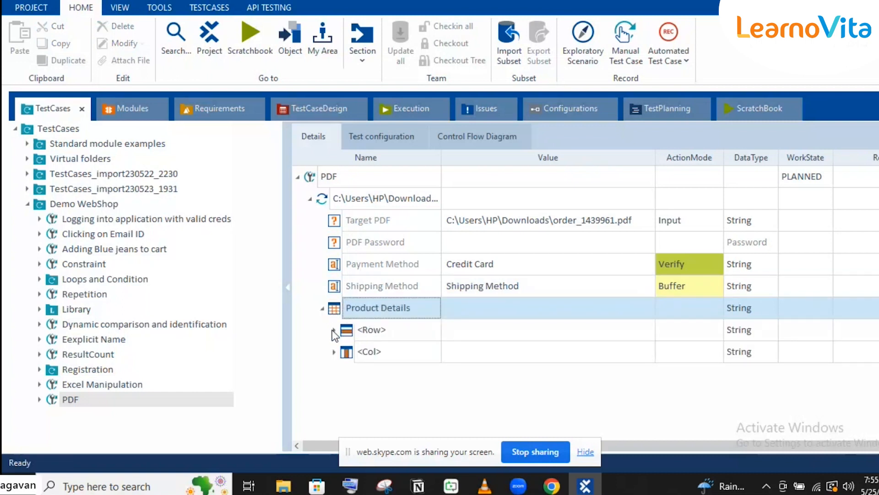
pyautogui.click(382, 452)
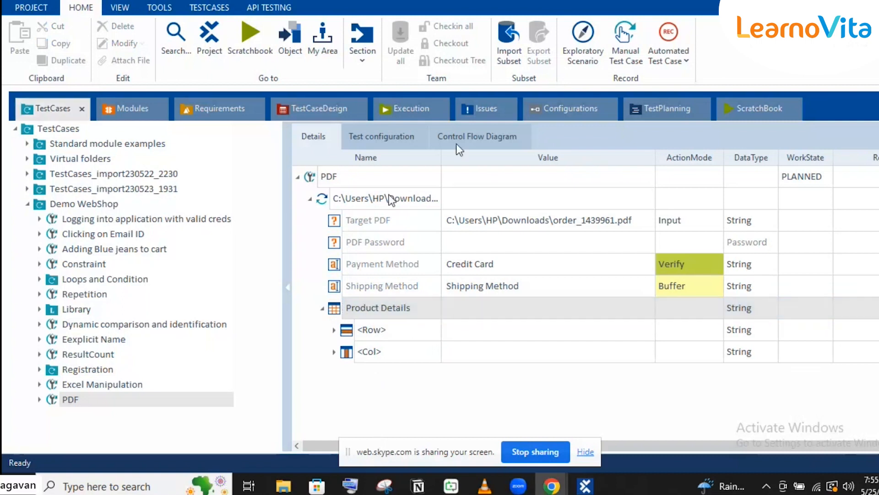
pyautogui.click(334, 330)
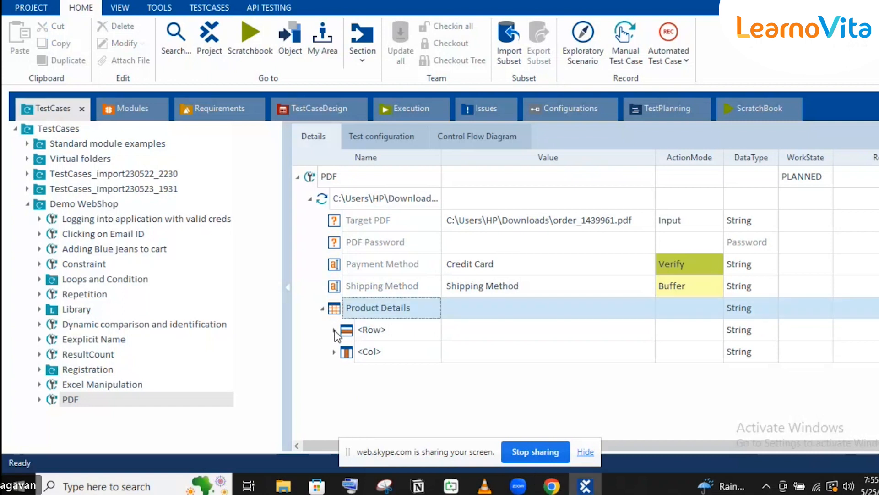
pyautogui.click(374, 333)
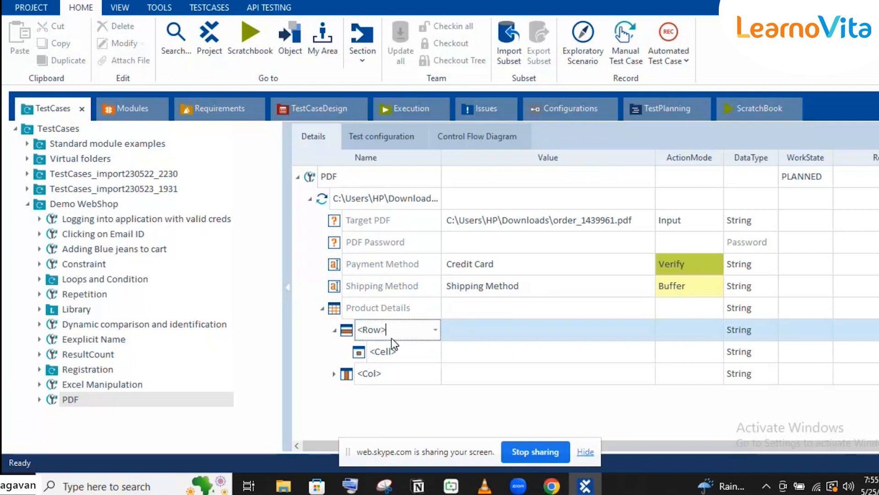
# - Rename the <Row> placeholder to $1 and its <Cell> placeholder to $1
pyautogui.hotkey('shift', 'Home')
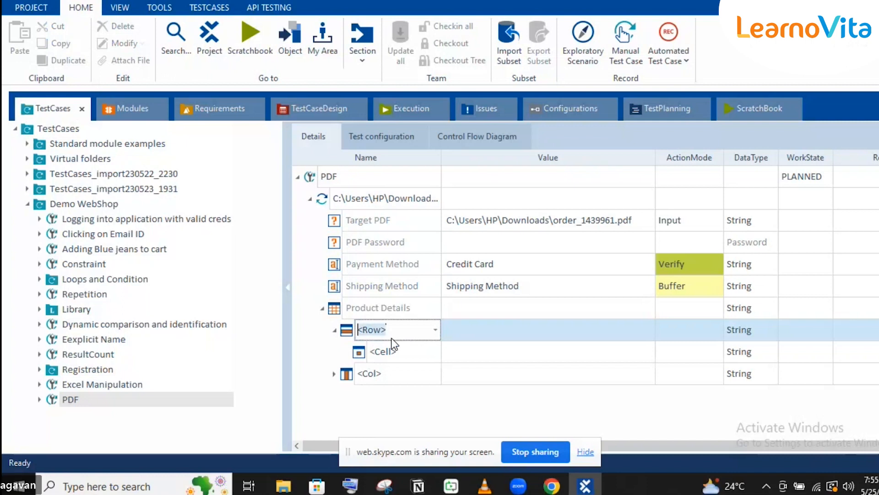
pyautogui.write('$1')
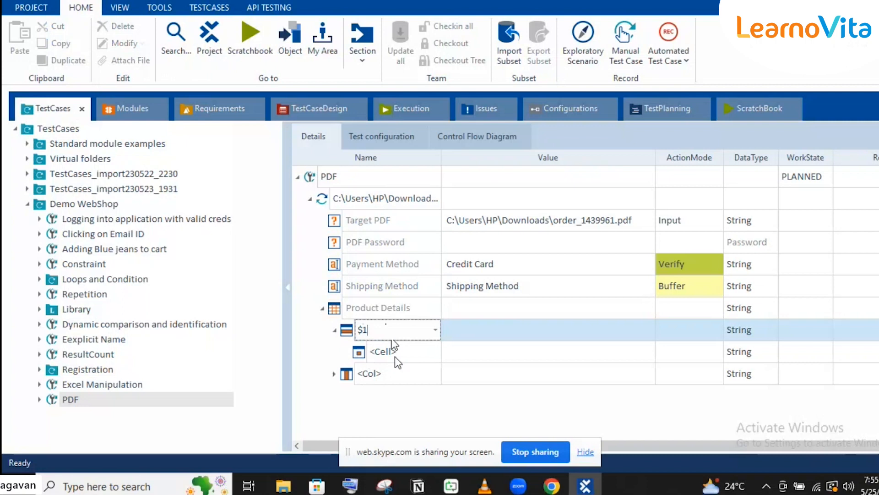
pyautogui.press('Return')
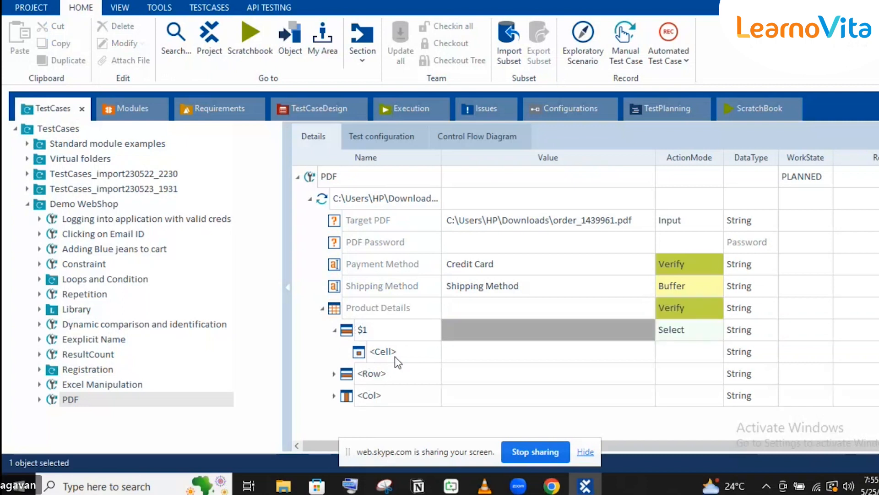
pyautogui.click(394, 357)
pyautogui.click(396, 353)
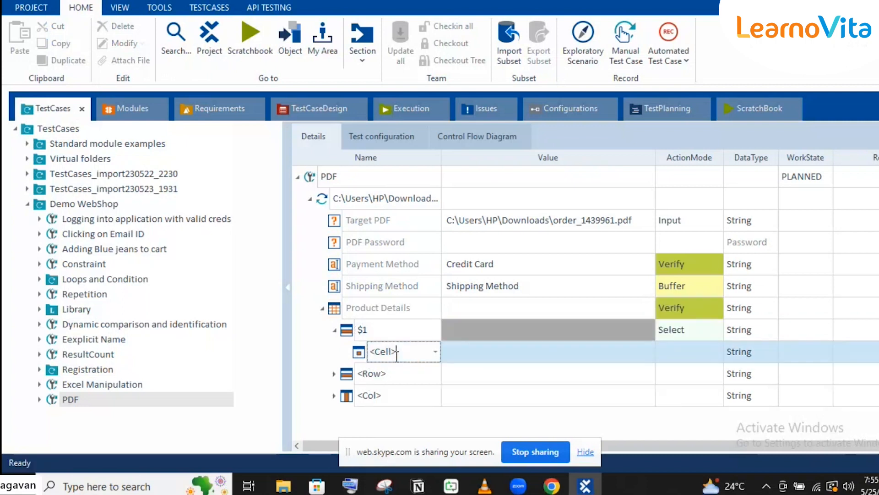
pyautogui.hotkey('shift', 'Home')
pyautogui.write('$1')
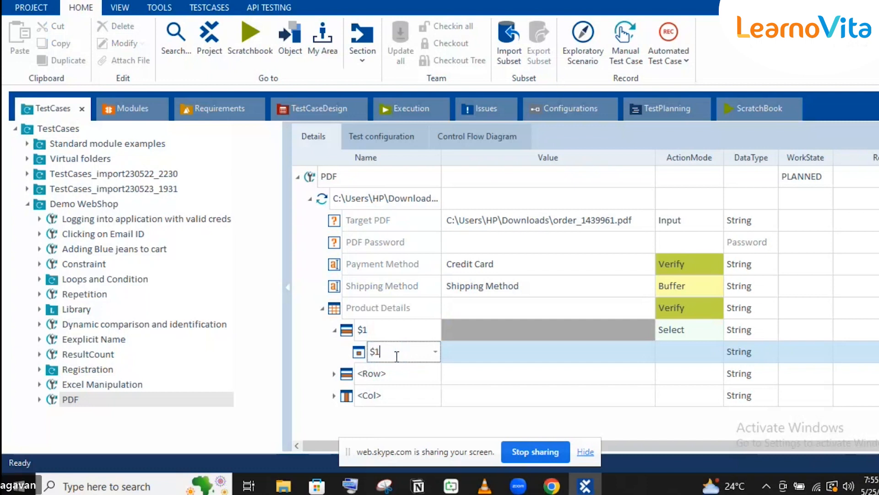
pyautogui.press('Return')
# - Enter Blue Jeans as the value of cell $1, checking it against the order PDF
pyautogui.click(585, 490)
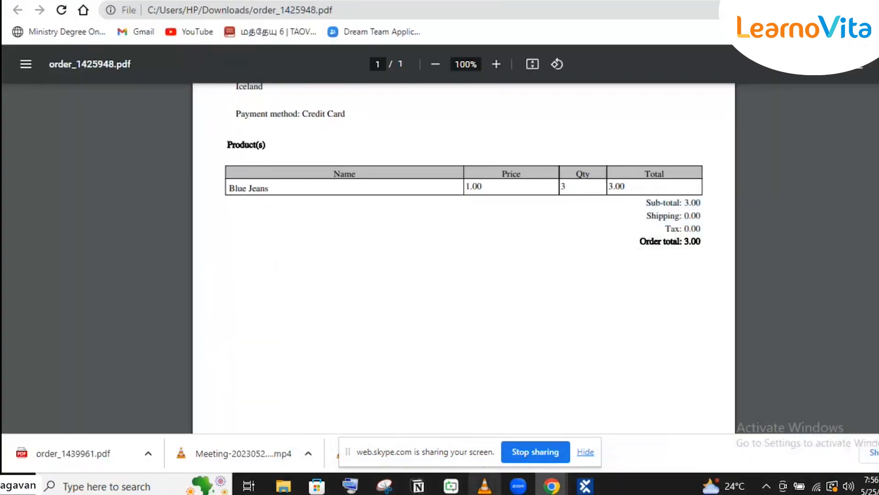
pyautogui.click(586, 487)
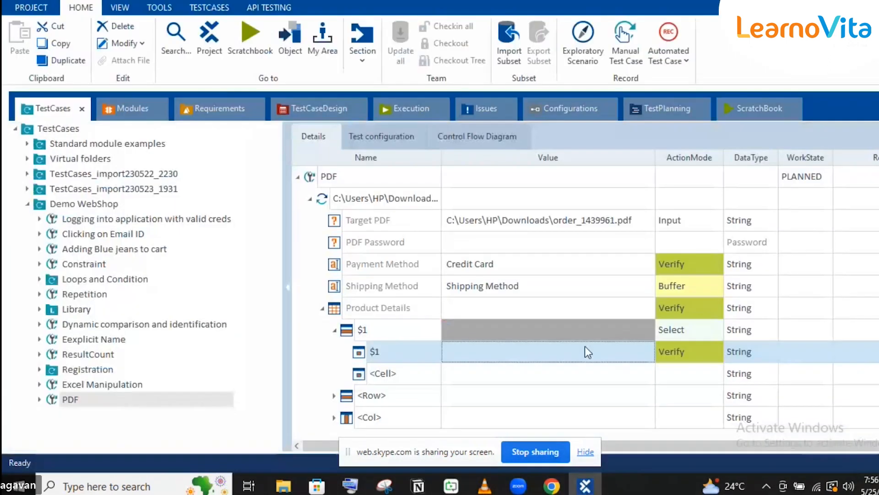
pyautogui.click(584, 351)
pyautogui.write('Blue J')
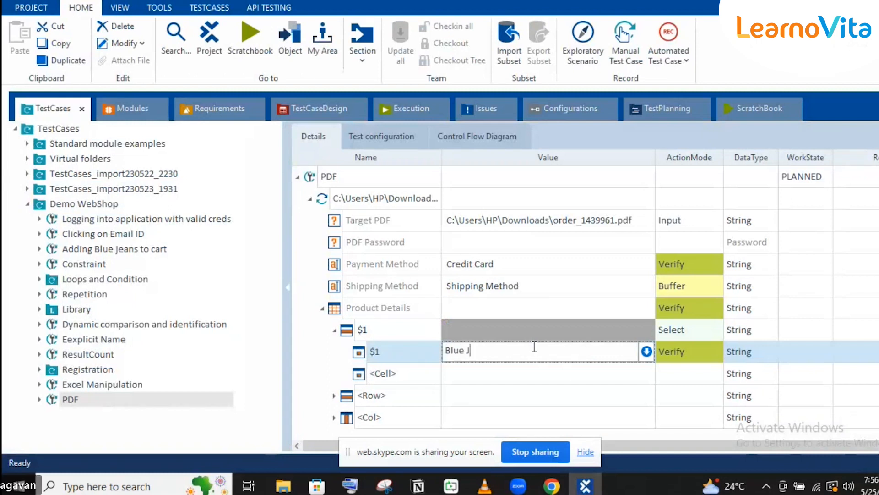
pyautogui.write('e')
pyautogui.press('BackSpace')
pyautogui.write('eea')
pyautogui.press('BackSpace')
pyautogui.press('BackSpace')
pyautogui.write('a')
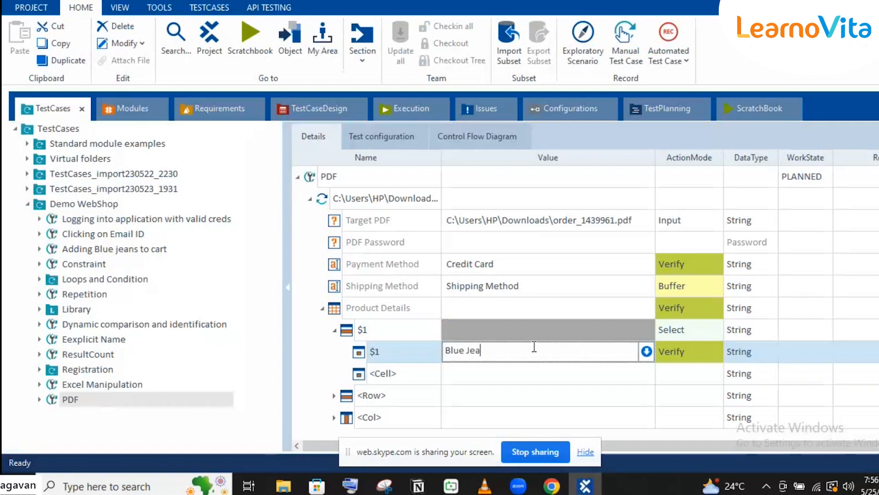
pyautogui.write('ns')
pyautogui.press('Return')
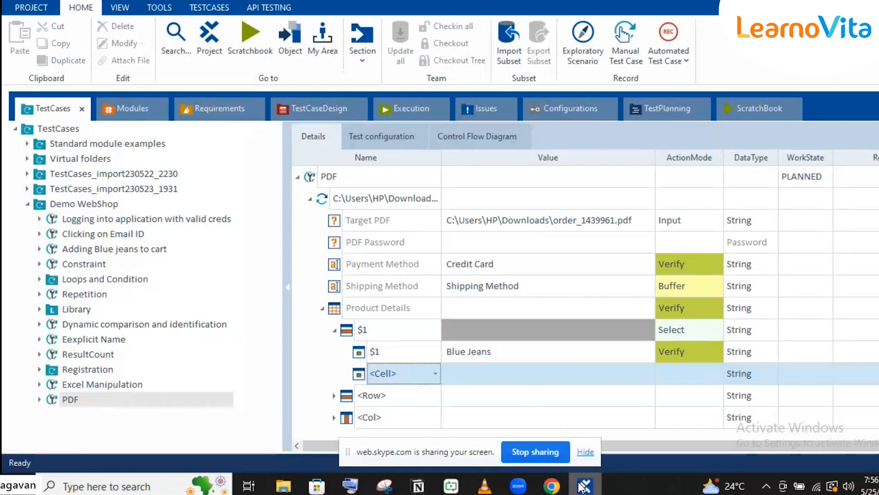
# - Check the order PDF, then rename the new <Cell> placeholder to $3
pyautogui.click(581, 486)
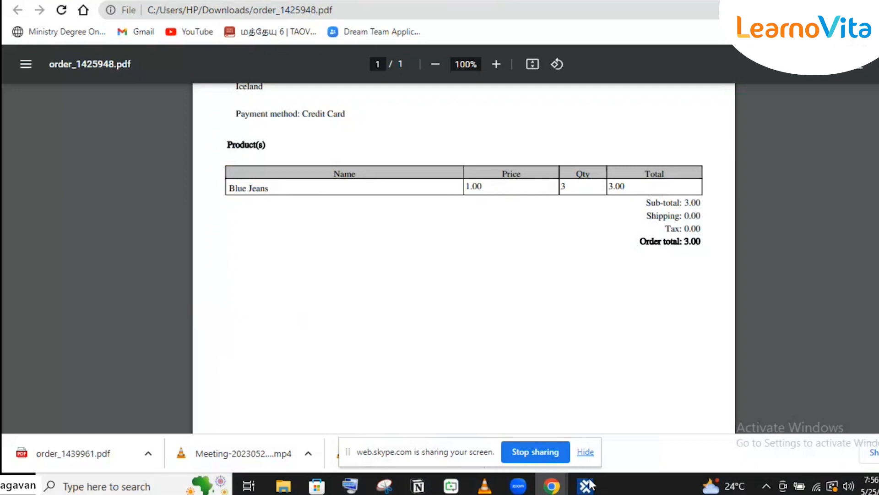
pyautogui.hotkey('alt', 'Tab')
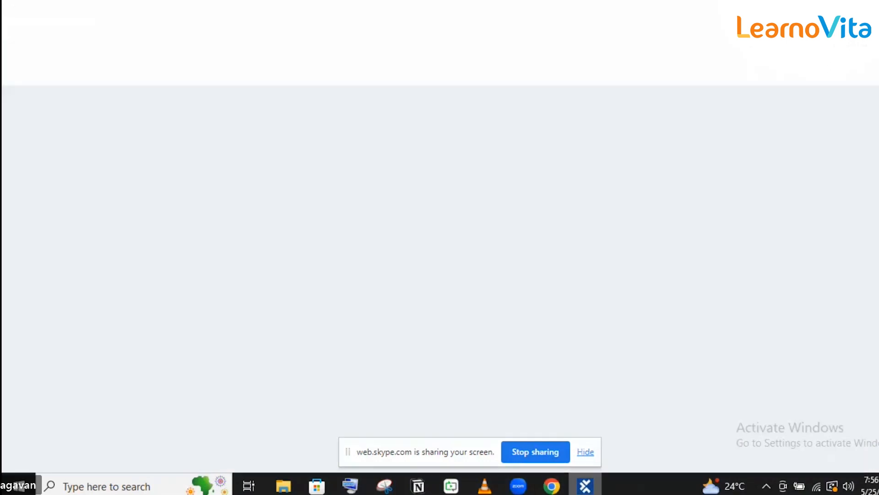
pyautogui.click(386, 373)
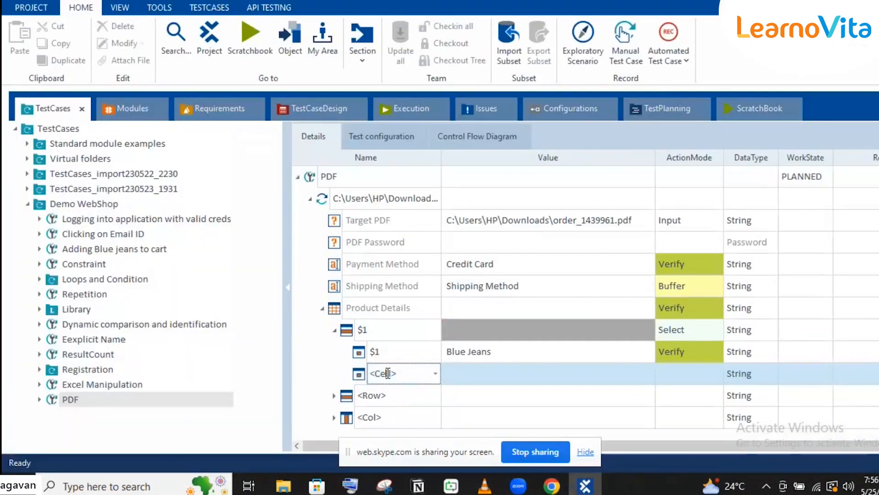
pyautogui.doubleClick(388, 373)
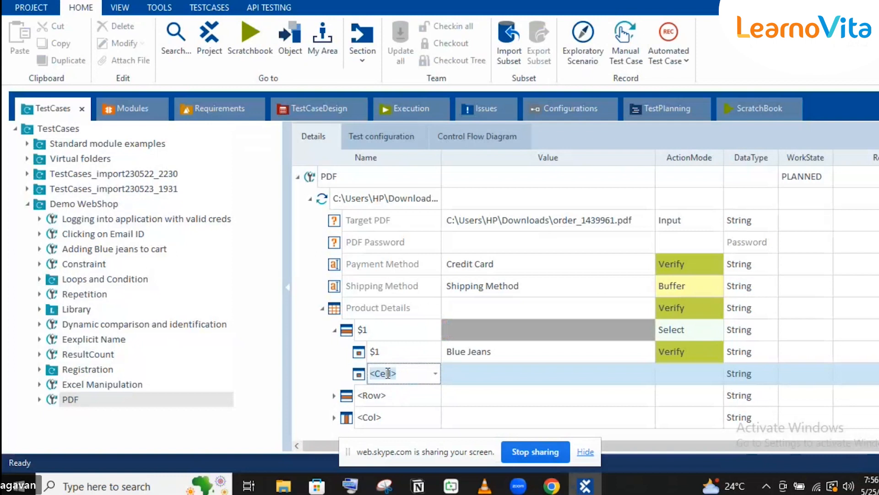
pyautogui.write('$3')
pyautogui.press('Return')
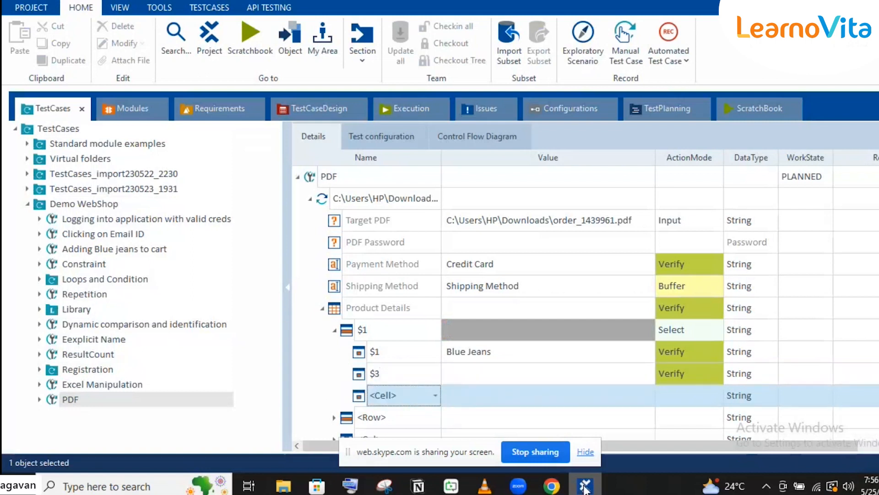
# - Enter the price 1.00 as the value of cell $3
pyautogui.click(585, 489)
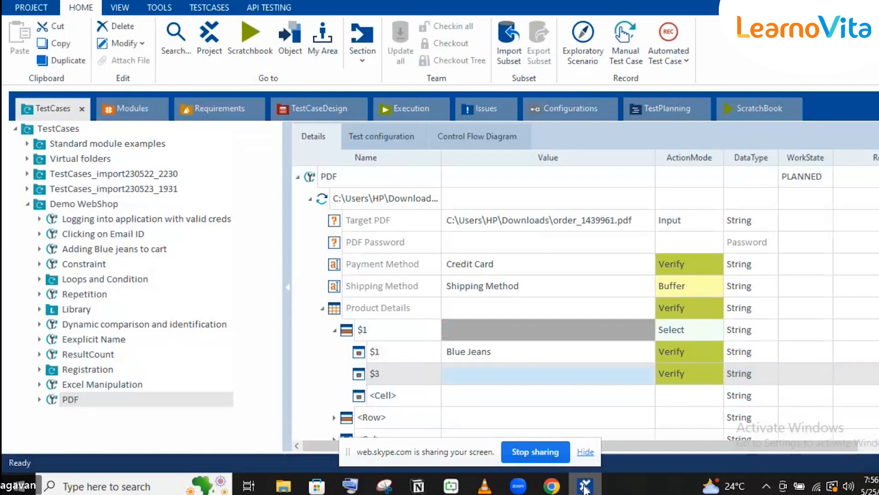
pyautogui.click(586, 487)
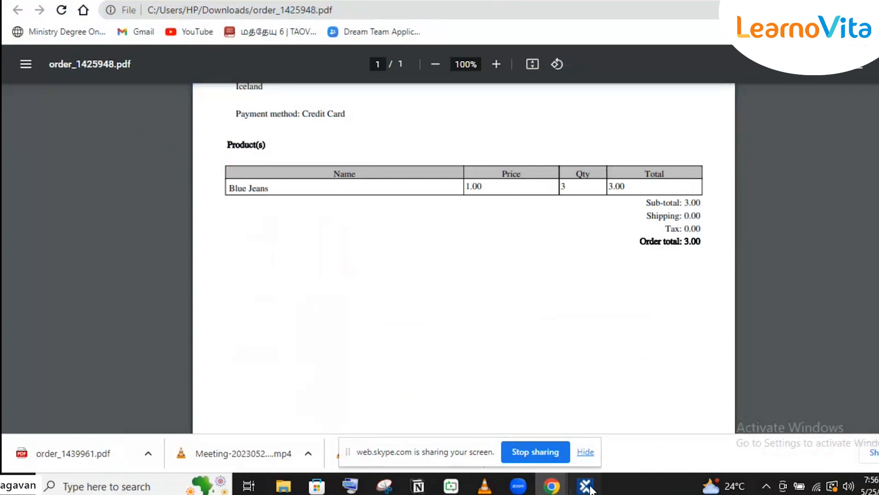
pyautogui.click(586, 487)
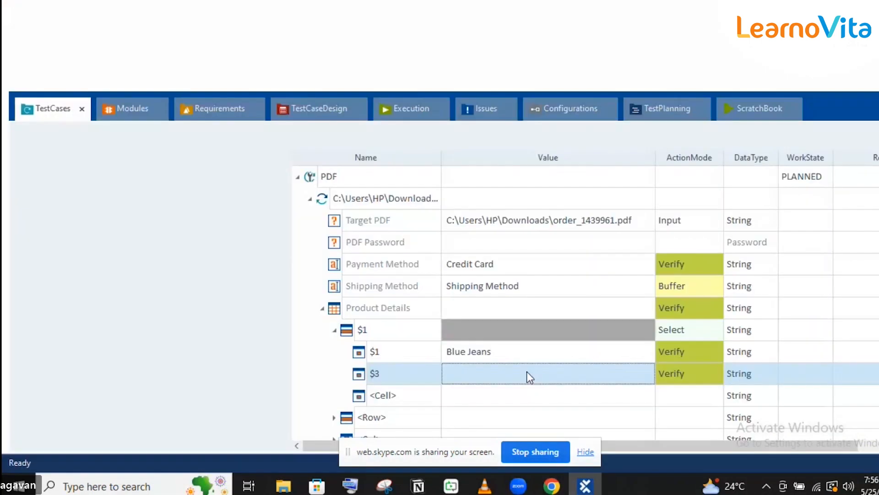
pyautogui.click(527, 372)
pyautogui.write('1.00')
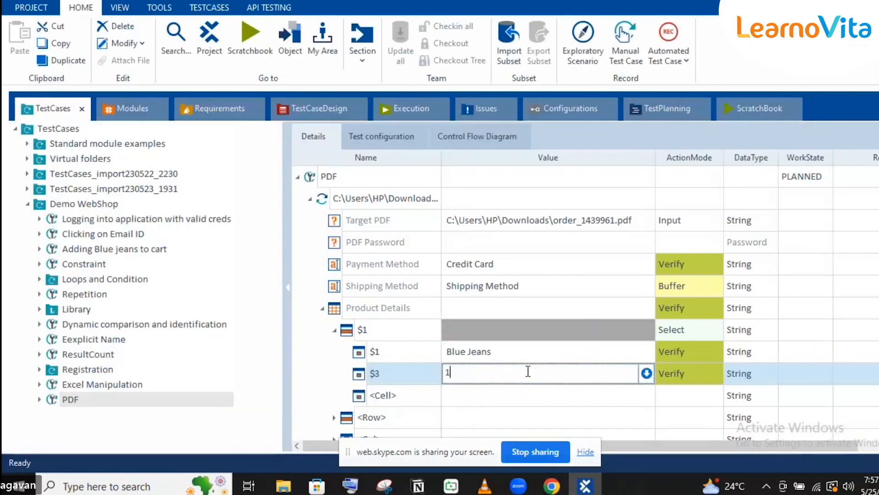
# - Commit the 1.00 value and set Product Details' ActionMode to Select
pyautogui.click(427, 287)
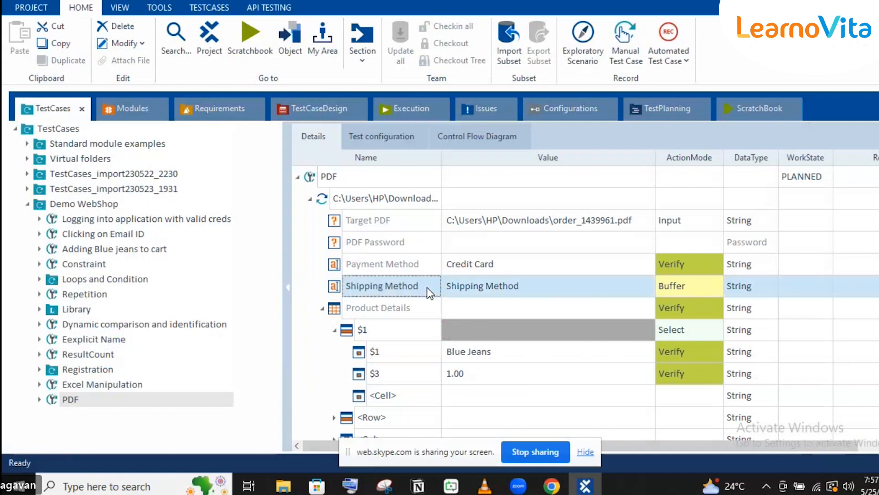
pyautogui.click(681, 314)
pyautogui.click(681, 314)
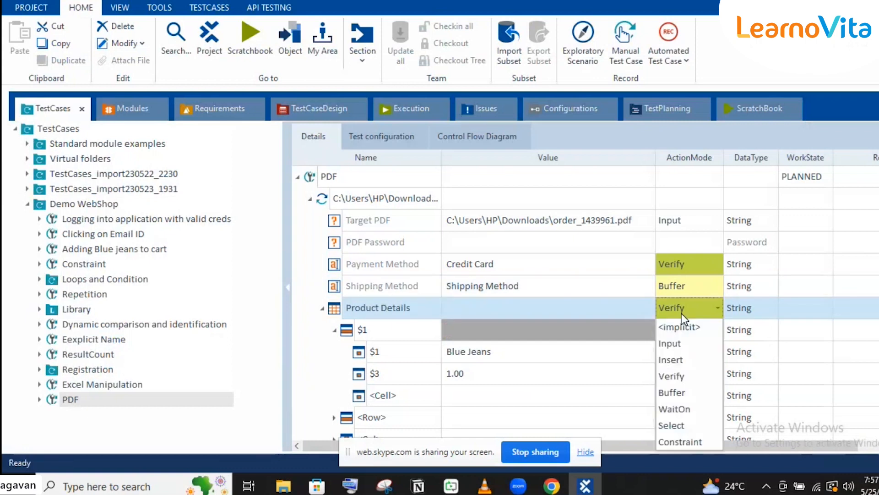
pyautogui.click(675, 426)
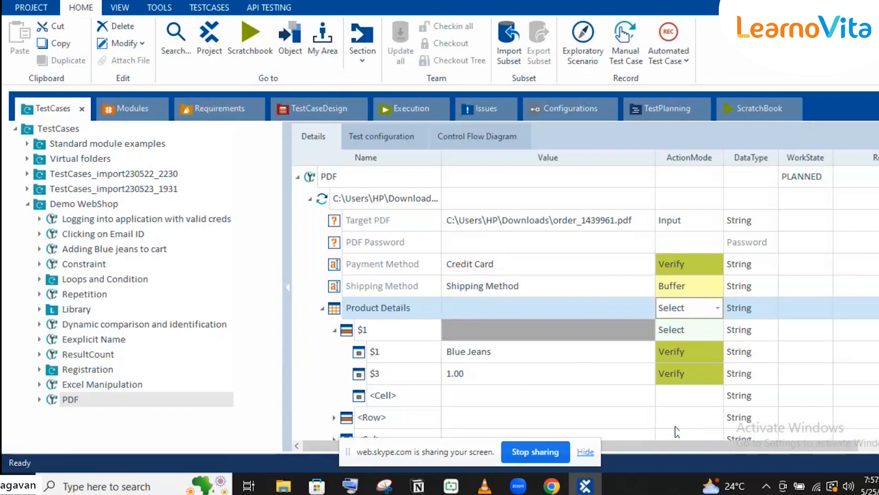
# - Select the PDF test case step and run it in ScratchBook with F6
pyautogui.click(426, 175)
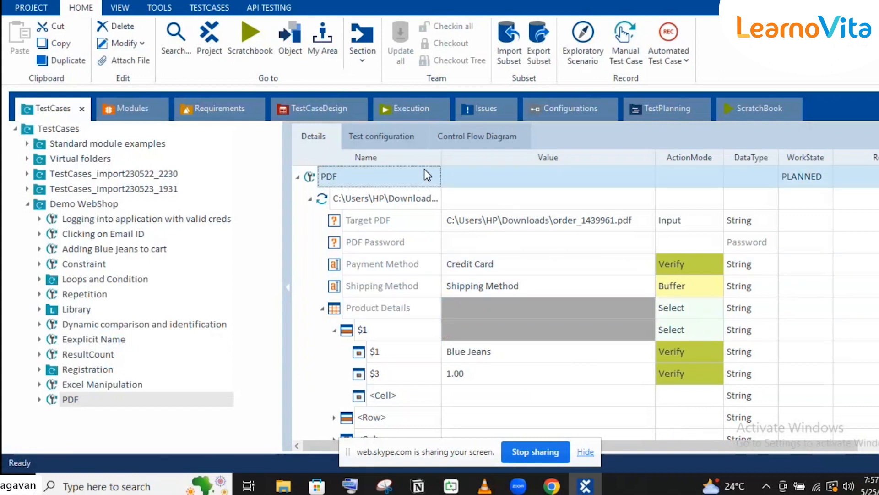
pyautogui.click(585, 487)
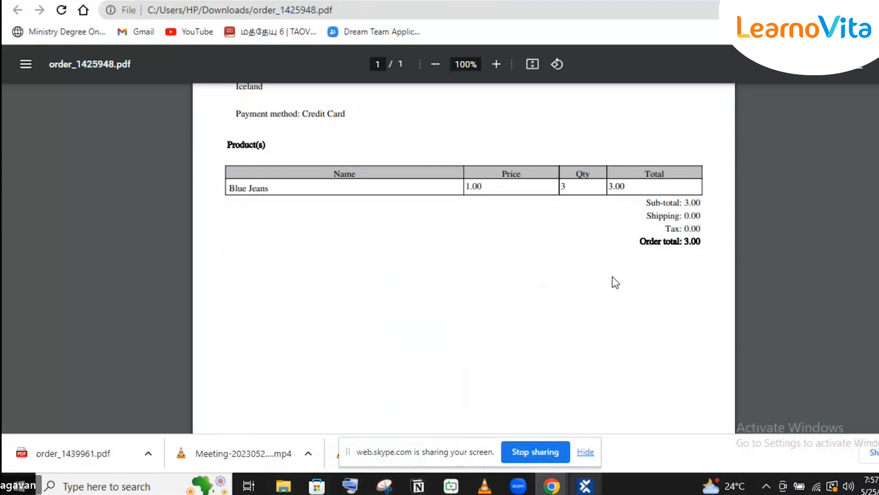
pyautogui.scroll(3, 612, 277)
pyautogui.click(585, 486)
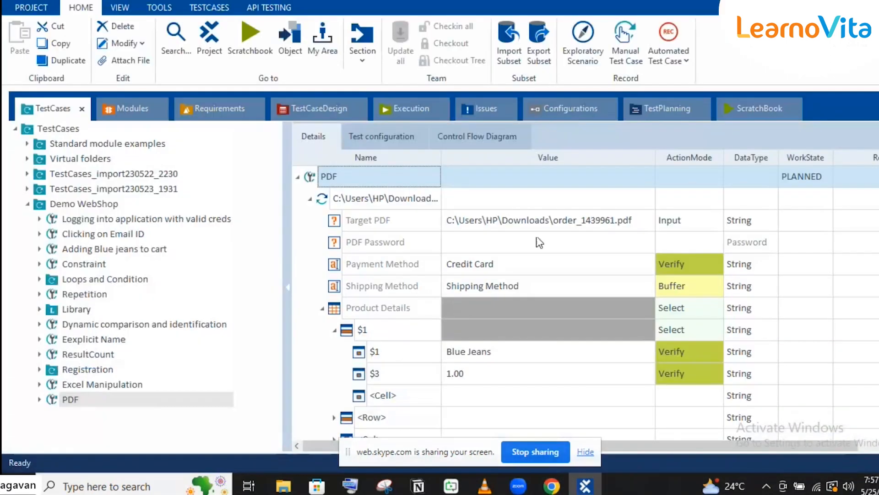
pyautogui.click(389, 201)
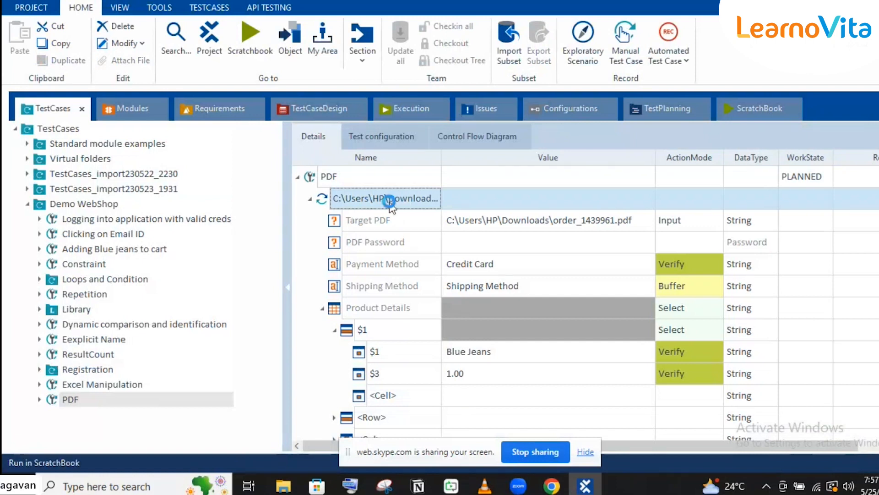
pyautogui.press('F6')
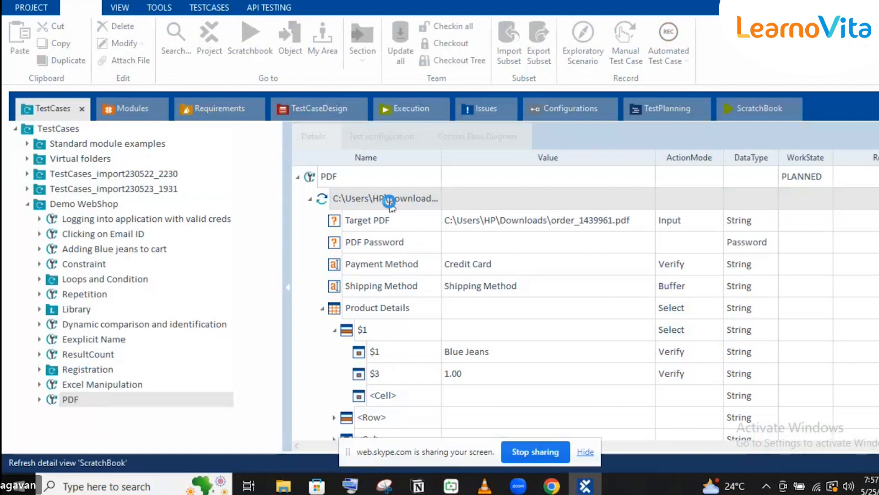
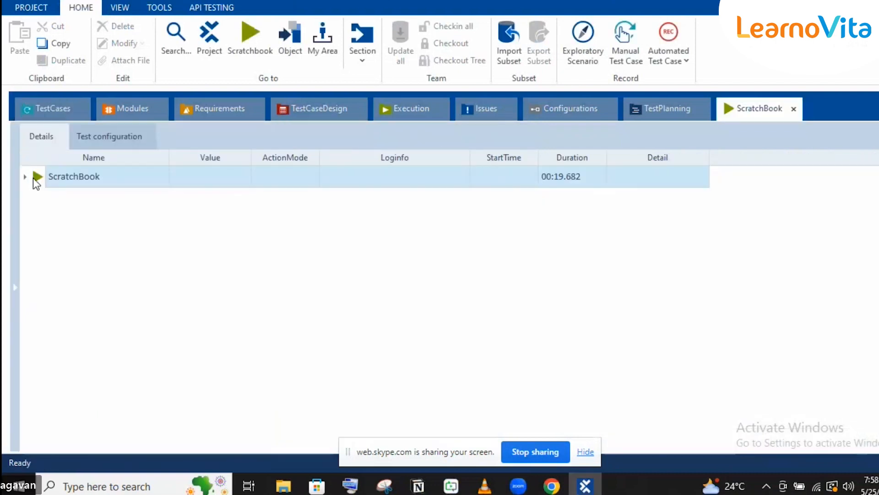
# - Expand the run tree to Payment Method and open its log: expected Credit Card, actual Cash On Delivery (COD)
pyautogui.click(24, 176)
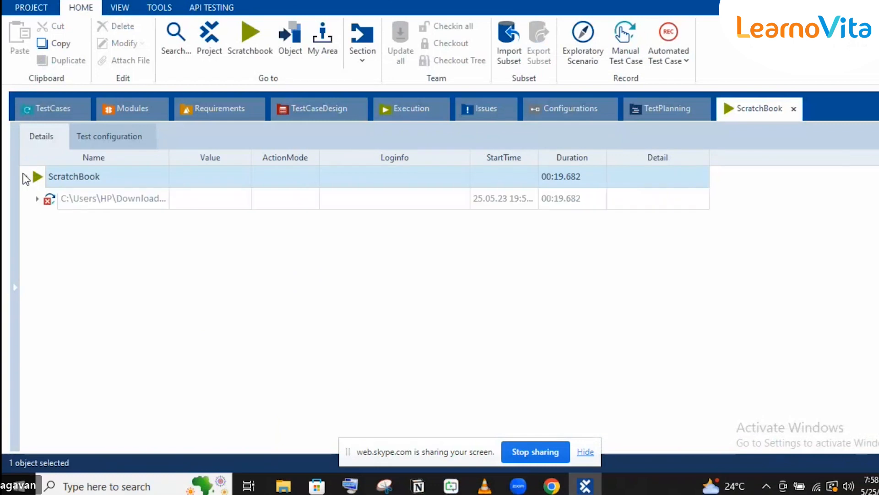
pyautogui.click(38, 198)
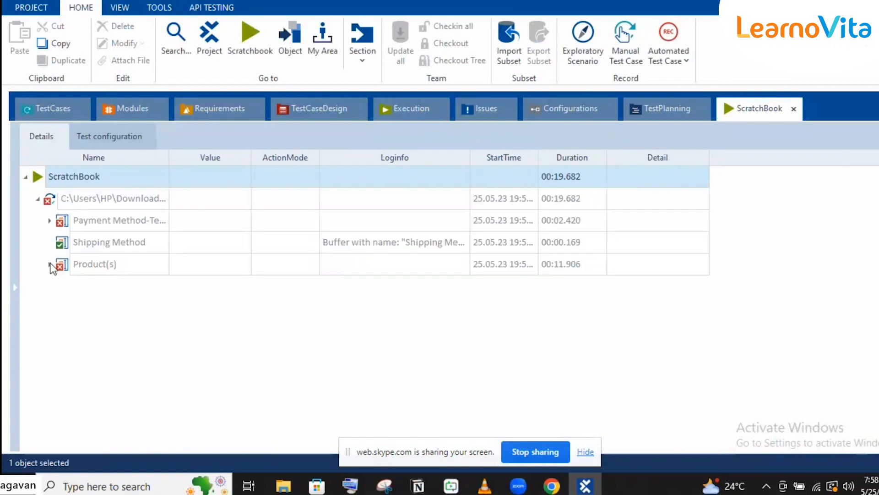
pyautogui.click(49, 221)
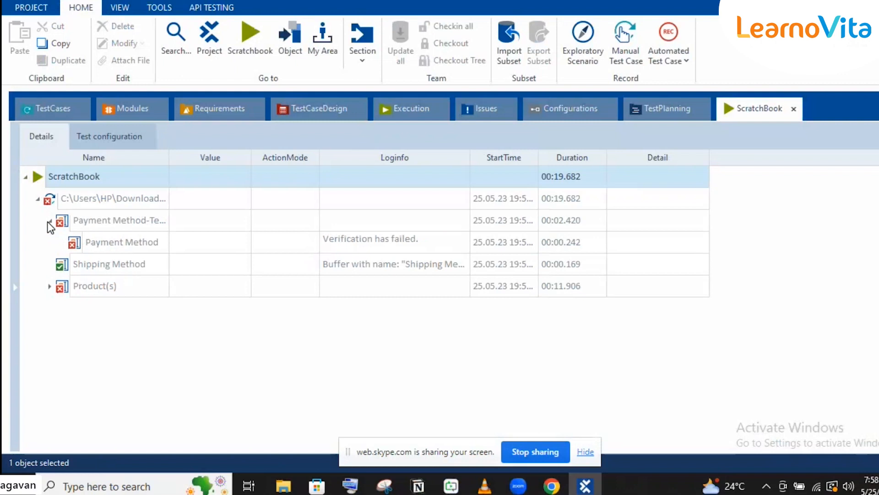
pyautogui.click(457, 241)
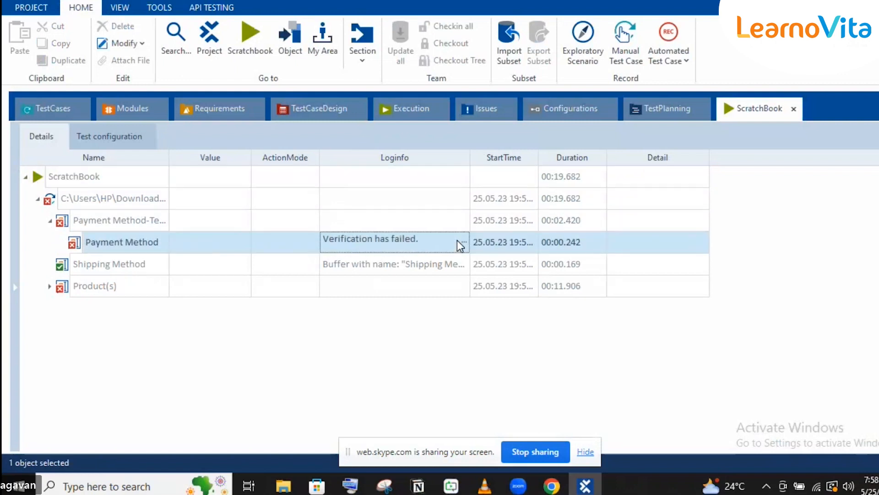
pyautogui.click(464, 243)
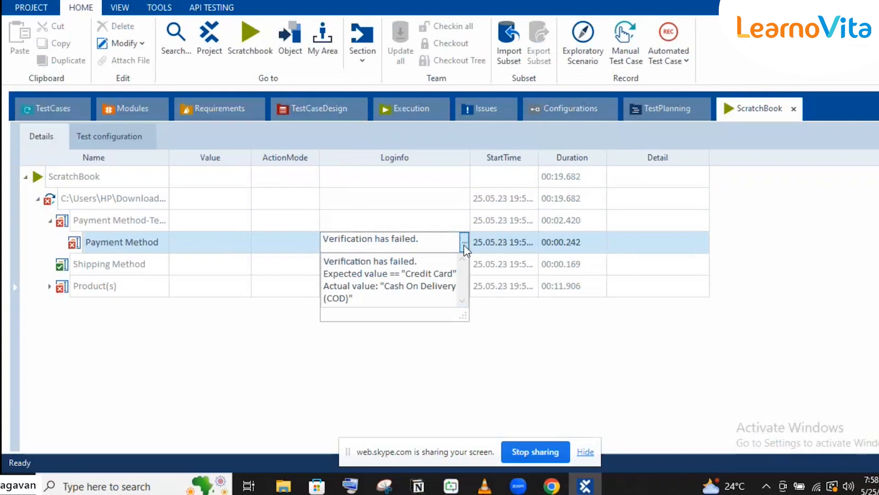
# - Bring up order_1425948.pdf in Chrome and compare it against the Tosca results
pyautogui.moveTo(552, 486)
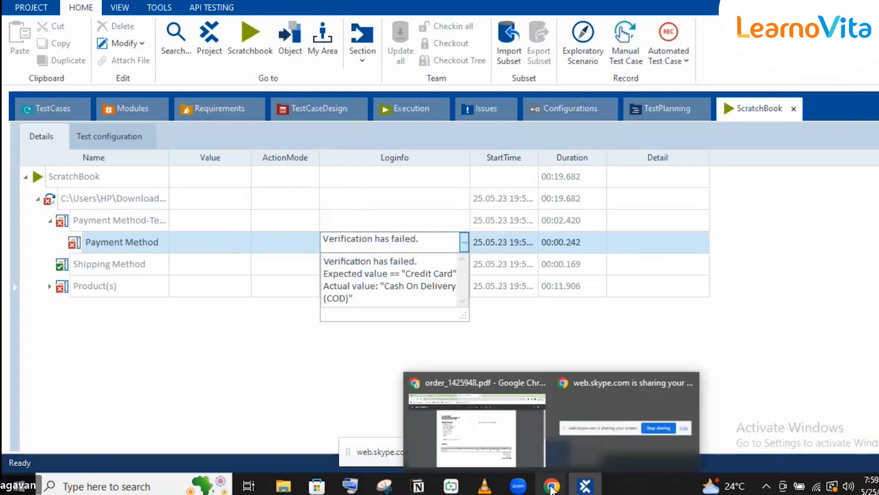
pyautogui.click(500, 443)
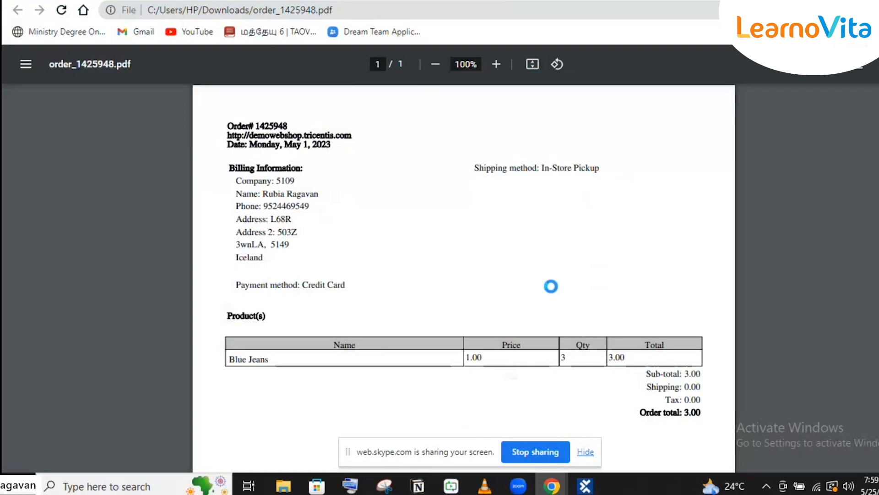
pyautogui.click(586, 487)
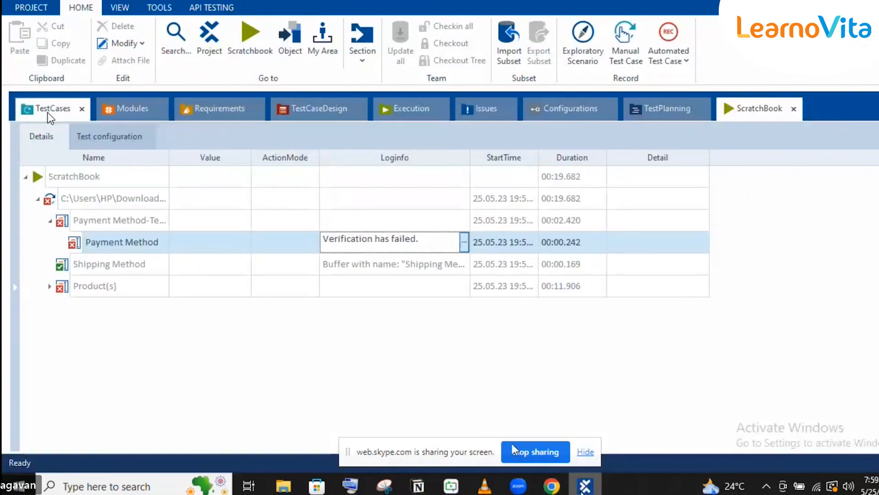
pyautogui.click(583, 486)
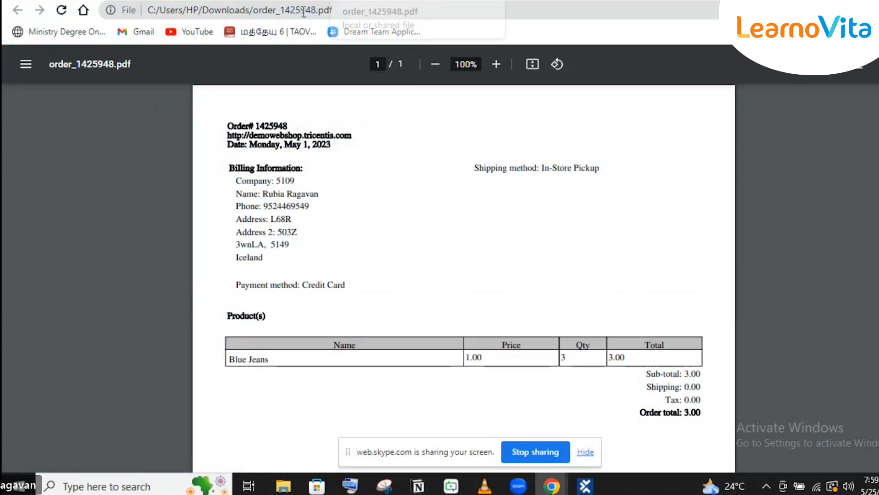
# - Edit the address bar to load the demo web shop's orderdetails/1439961 page
pyautogui.click(323, 12)
pyautogui.click(323, 12)
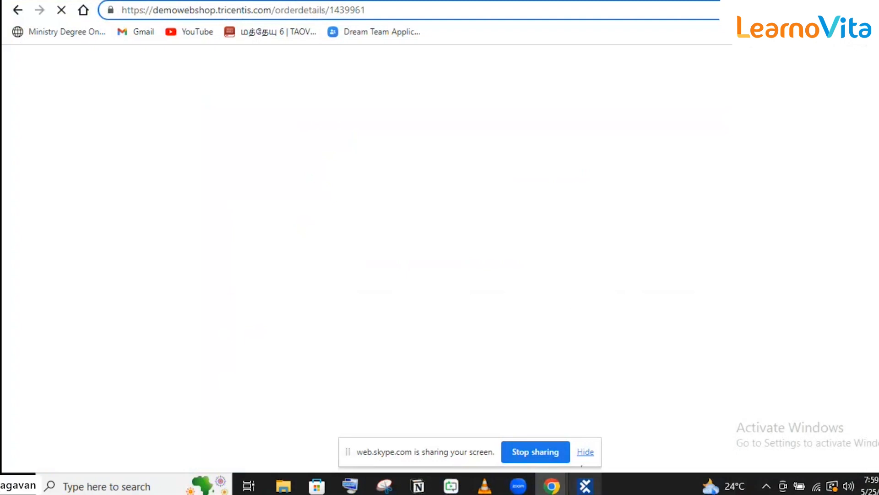
pyautogui.click(585, 485)
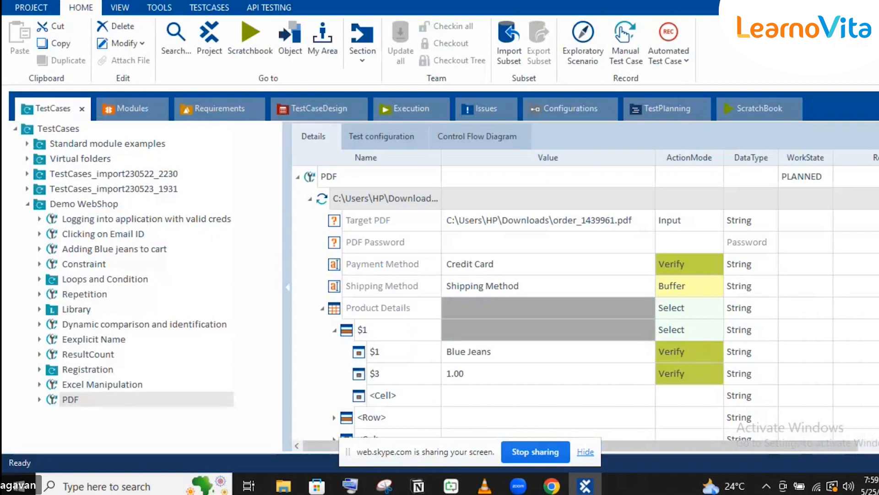
# - Locate order_1425948 in the Downloads folder and copy its file name from the rename field
pyautogui.click(293, 490)
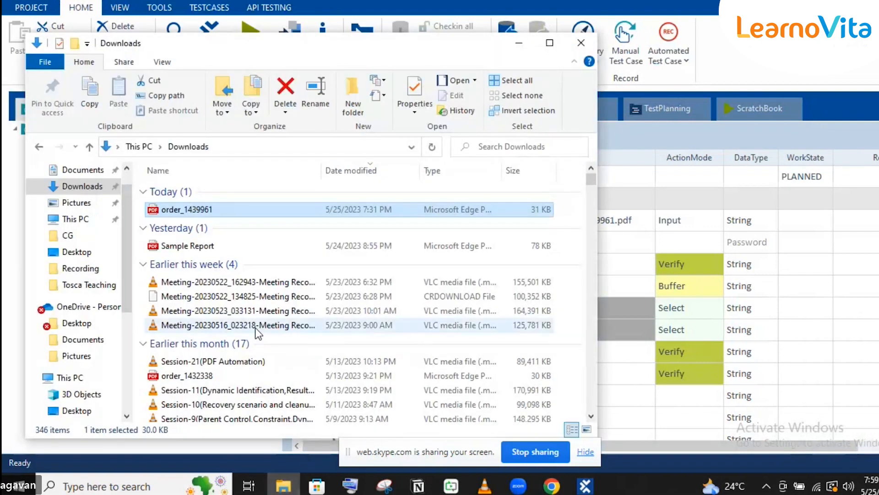
pyautogui.scroll(-3, 253, 302)
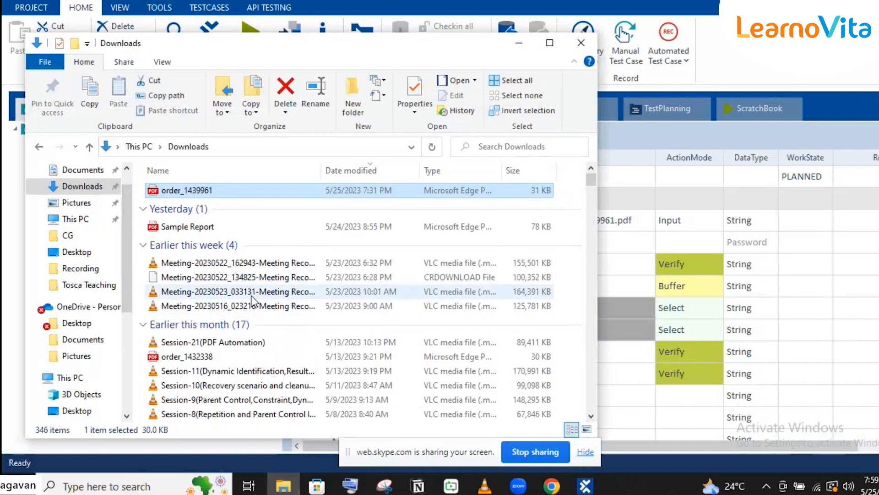
pyautogui.scroll(-4, 253, 302)
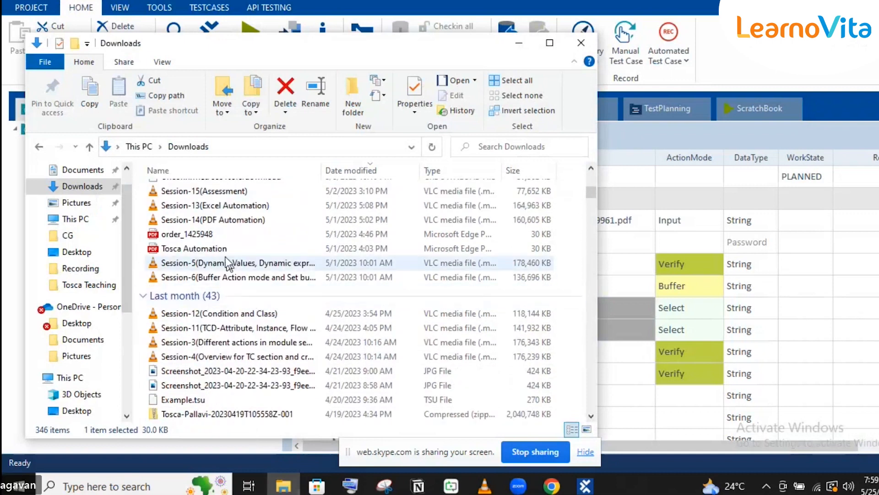
pyautogui.click(218, 235)
pyautogui.click(218, 235)
pyautogui.hotkey('ctrl', 'c')
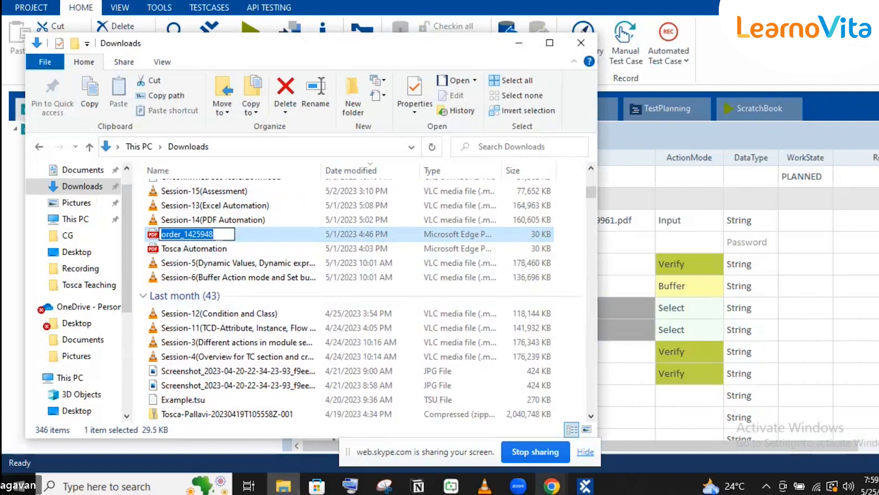
pyautogui.click(585, 486)
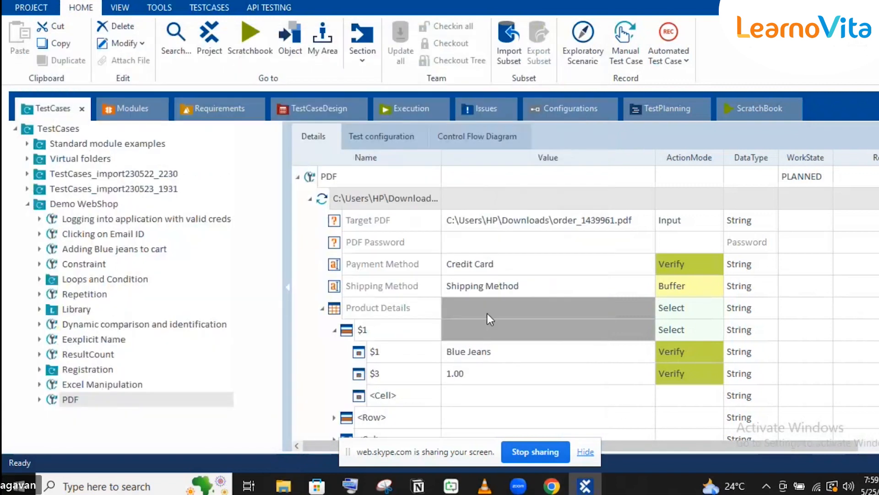
# - Change the Target PDF value to C:\Users\HP\Downloads\order_1425948.pdf
pyautogui.click(597, 220)
pyautogui.click(597, 221)
pyautogui.doubleClick(599, 222)
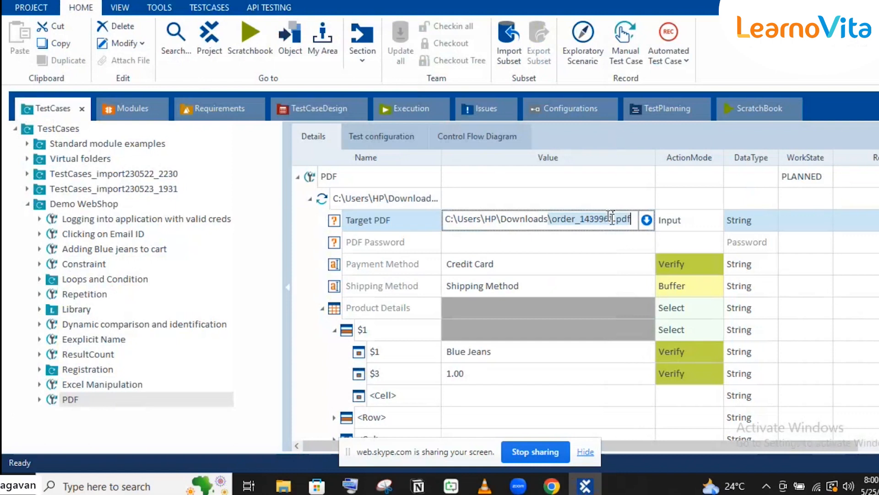
pyautogui.click(612, 219)
pyautogui.hotkey('ctrl', 'v')
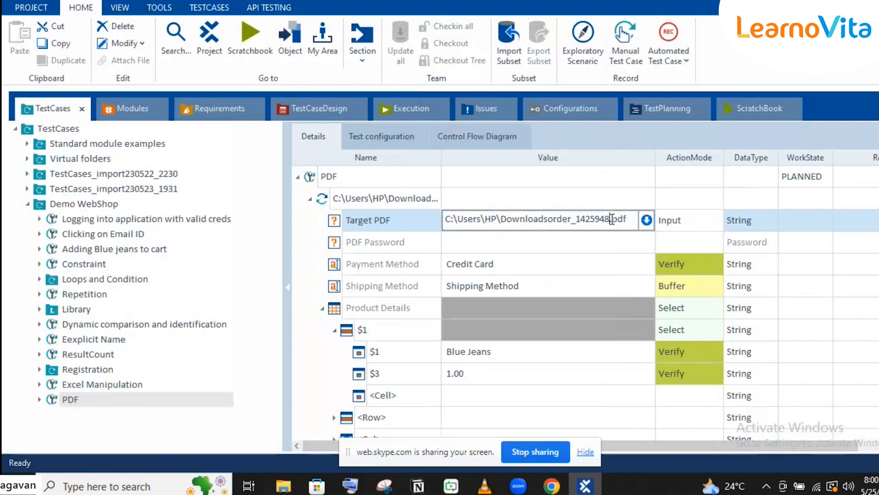
pyautogui.click(549, 219)
pyautogui.write('\\')
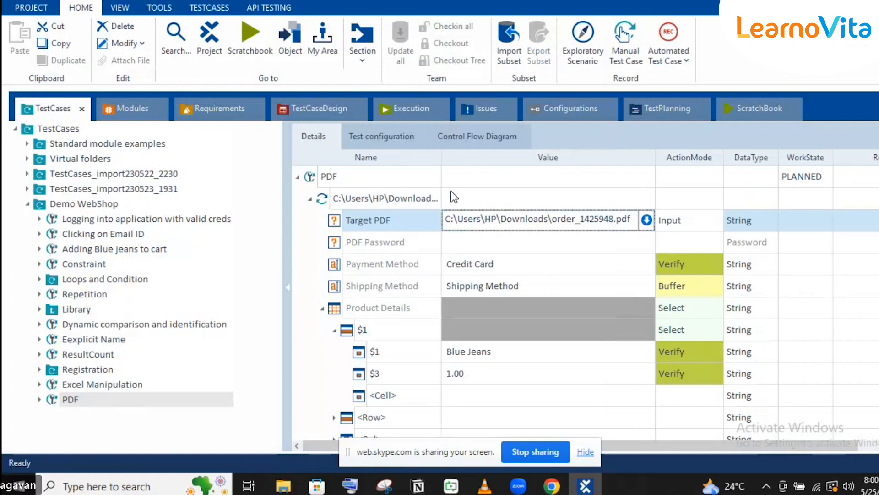
pyautogui.click(419, 192)
# - Add 's' to the PDF scan step's name and run the test case in ScratchBook
pyautogui.click(418, 191)
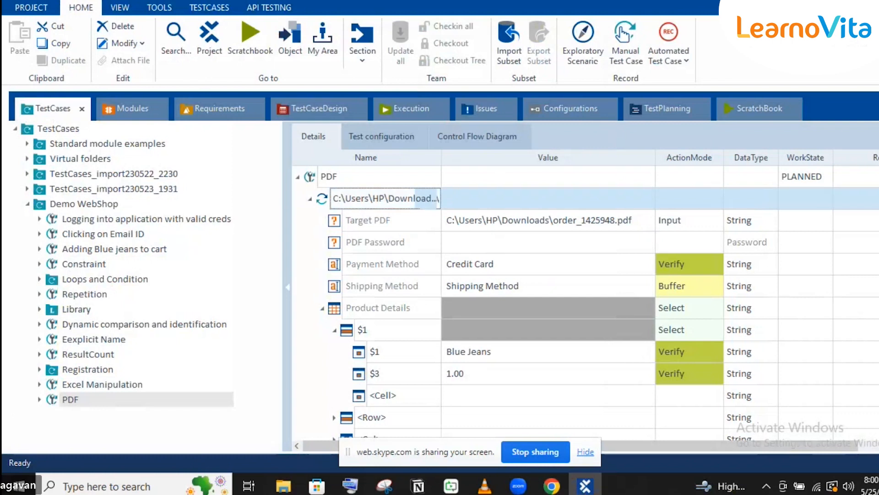
pyautogui.write('s')
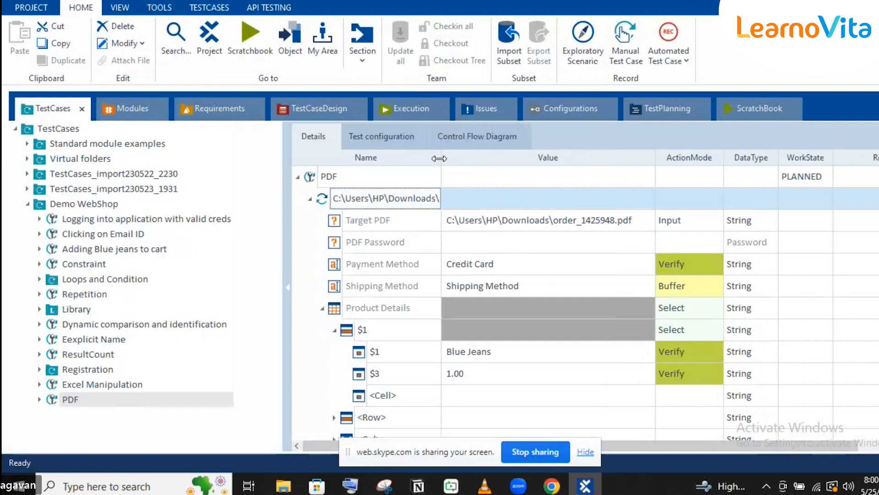
pyautogui.doubleClick(439, 158)
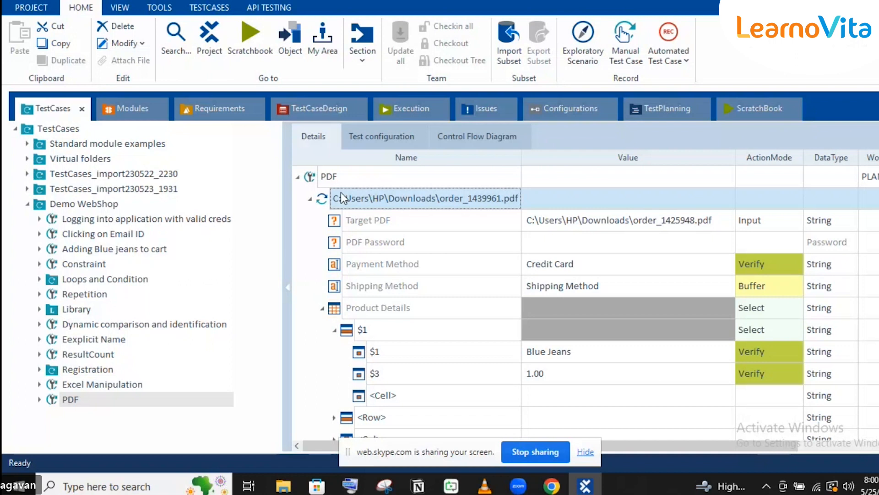
pyautogui.press('F6')
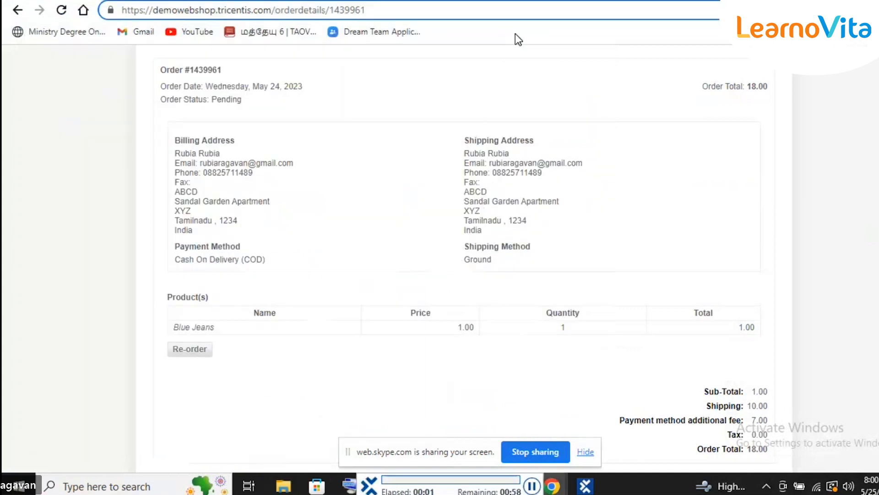
# - Review order #1439961's details: Cash On Delivery payment and Blue Jeans at 1.00
pyautogui.click(468, 85)
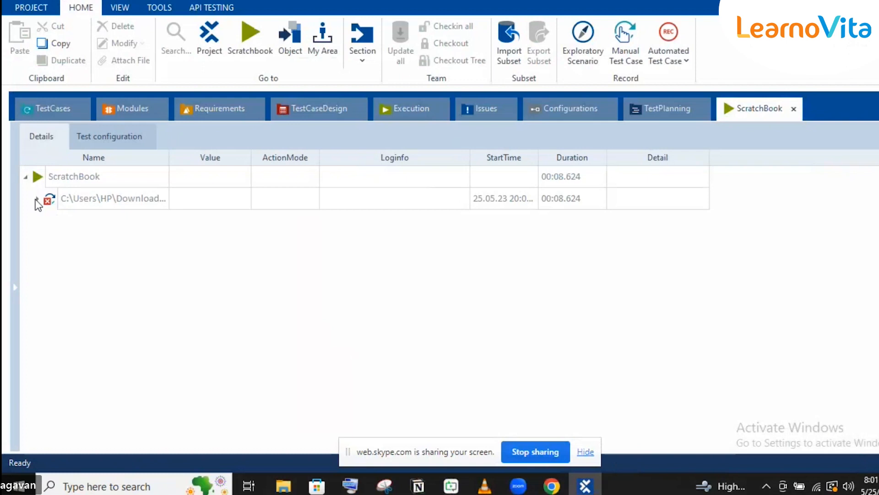
# - Expand Product(s) > Product Details > $1 and open the $3 log: expected 1.00, actual 3
pyautogui.click(36, 199)
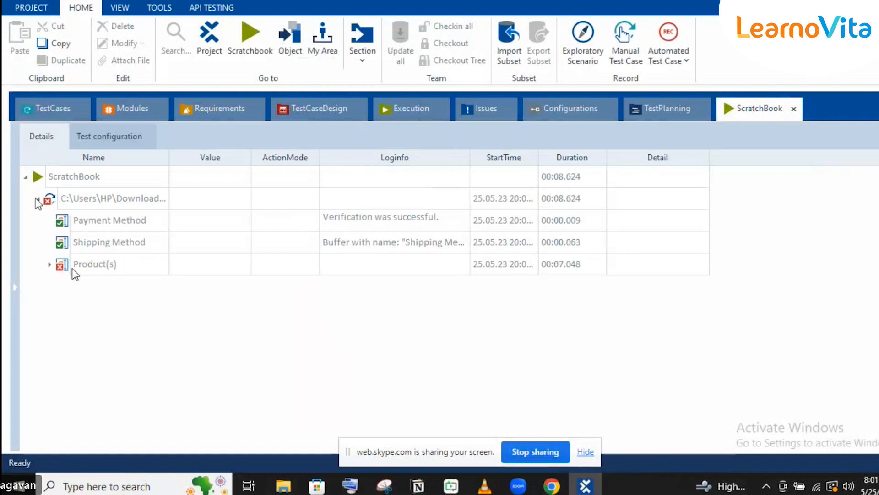
pyautogui.click(48, 265)
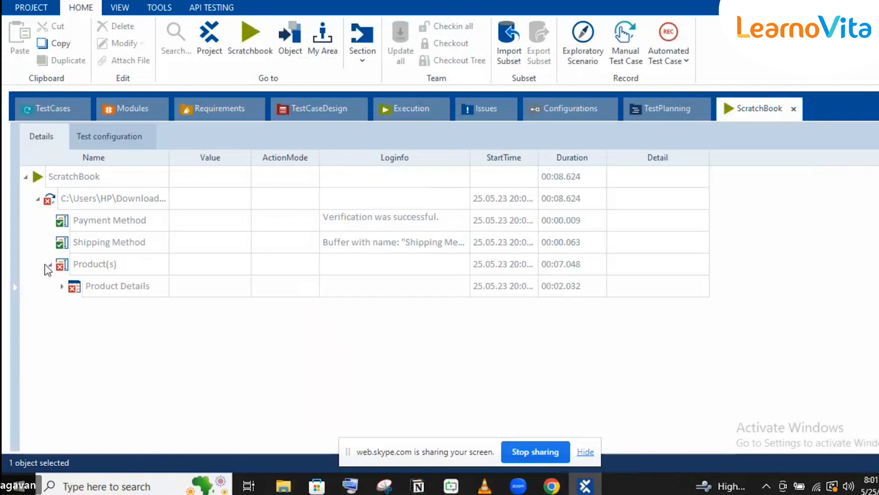
pyautogui.click(62, 286)
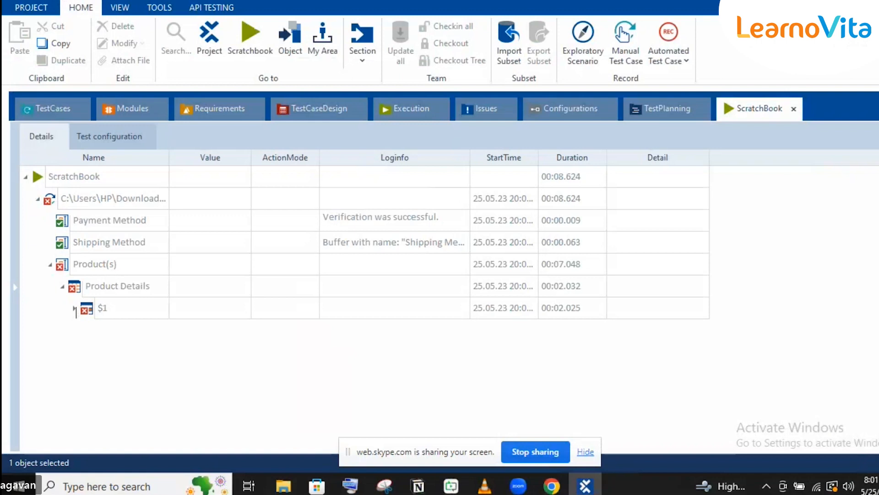
pyautogui.click(75, 308)
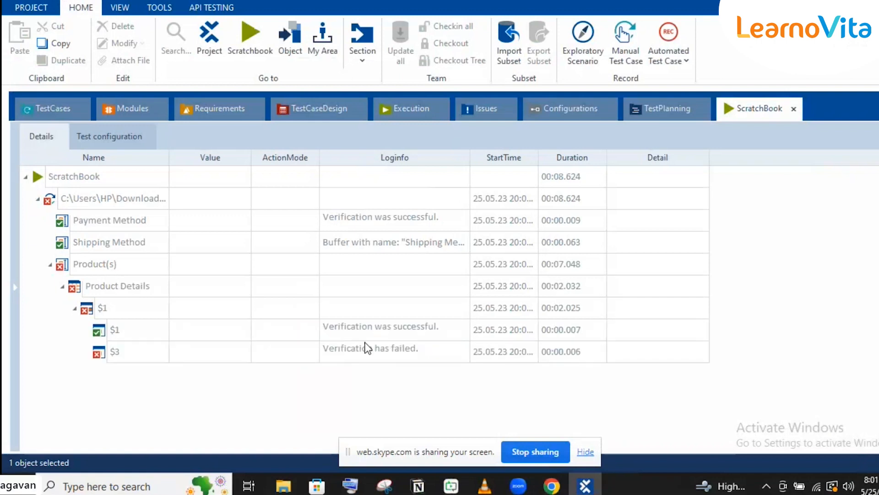
pyautogui.click(435, 348)
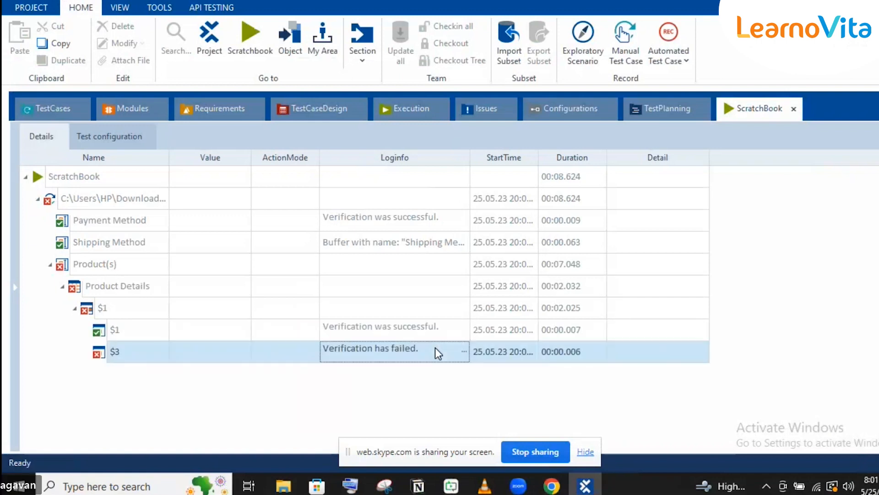
pyautogui.click(464, 351)
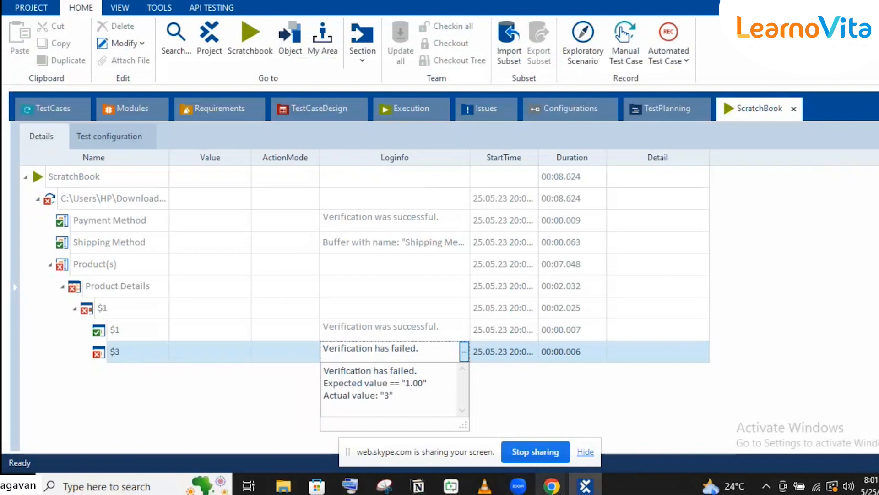
pyautogui.click(552, 485)
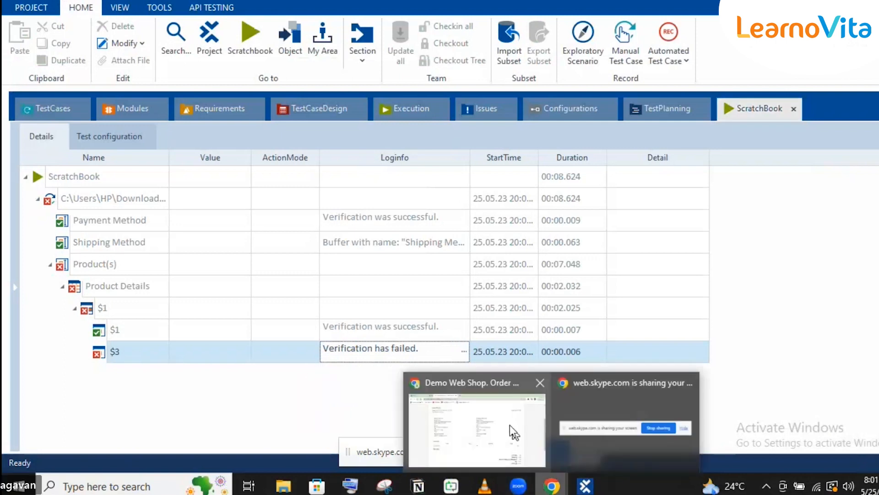
# - Check the order page showing Blue Jeans at quantity 1, price 1.00, then return to Tosca
pyautogui.click(510, 425)
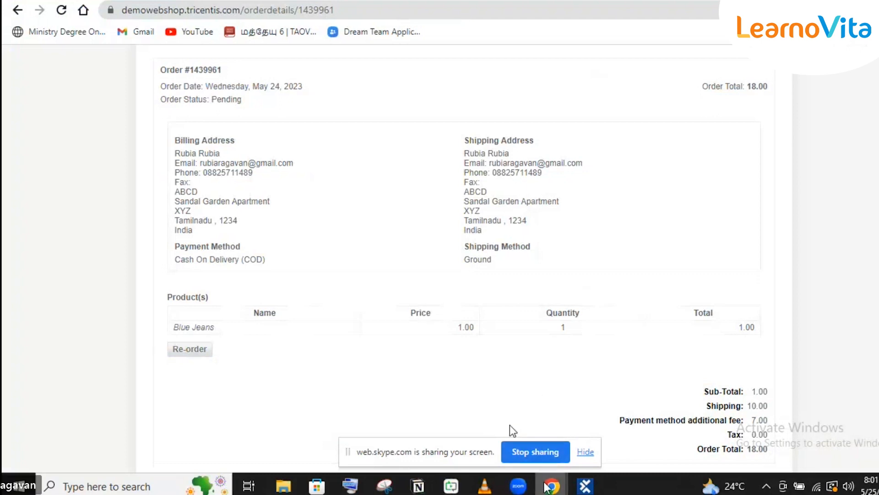
pyautogui.click(546, 486)
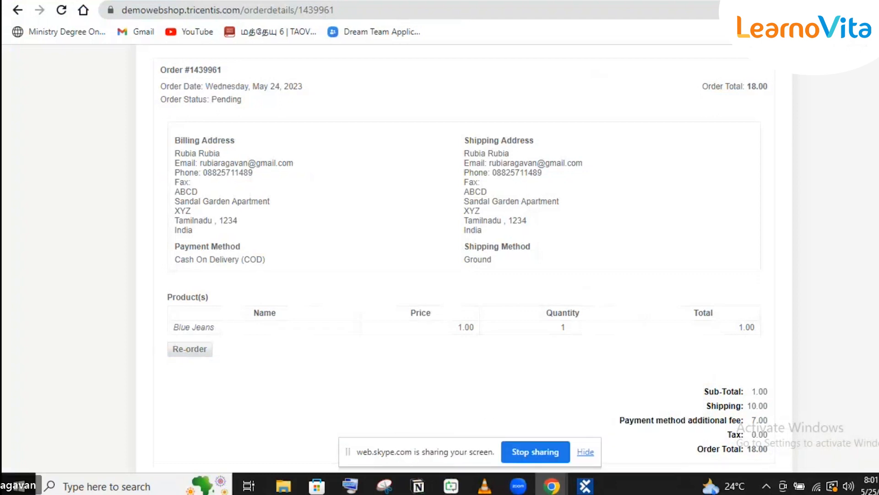
pyautogui.click(586, 485)
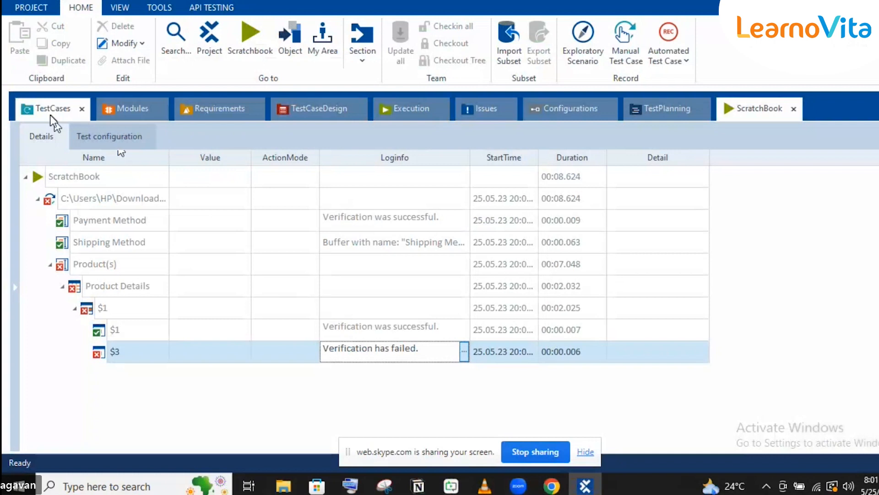
# - Rename the $3 verification step to $2 and re-run the PDF test case with F6
pyautogui.click(50, 115)
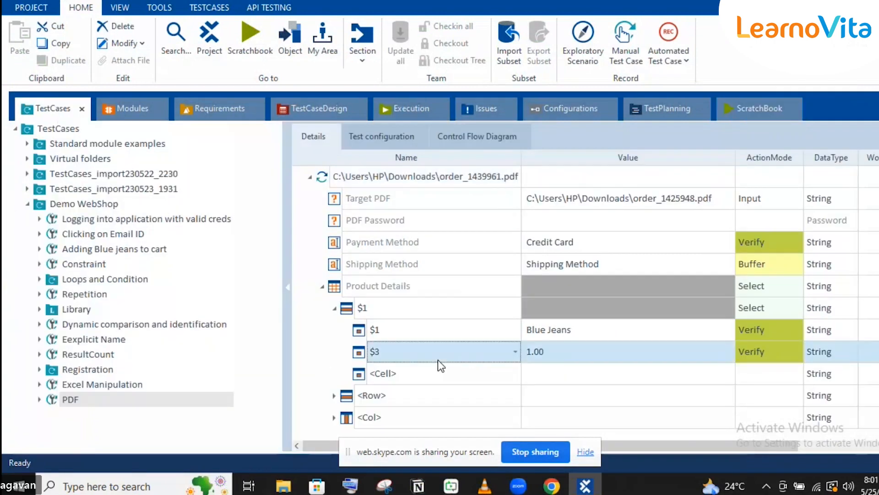
pyautogui.click(438, 360)
pyautogui.press('BackSpace')
pyautogui.write('1')
pyautogui.press('BackSpace')
pyautogui.write('2')
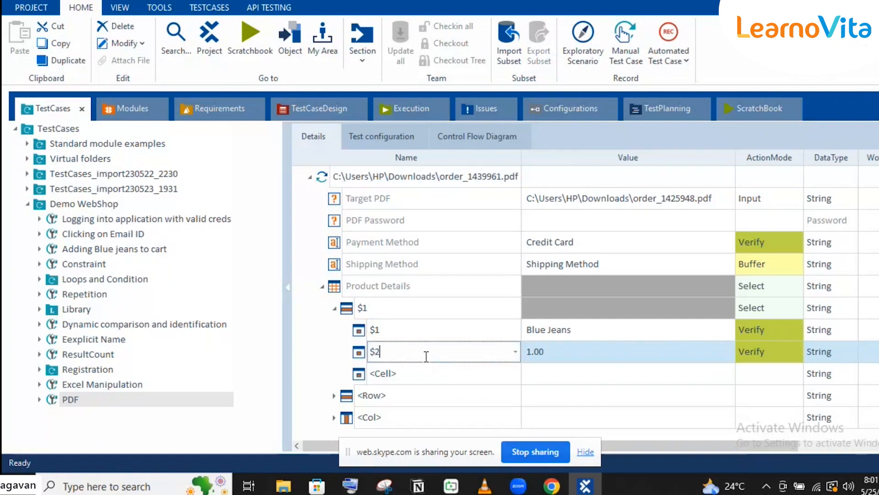
pyautogui.press('Return')
pyautogui.click(343, 176)
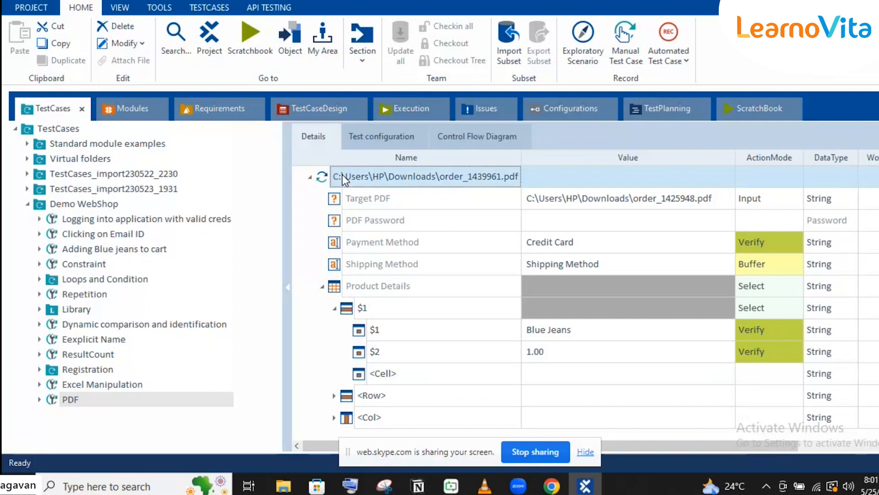
pyautogui.press('F6')
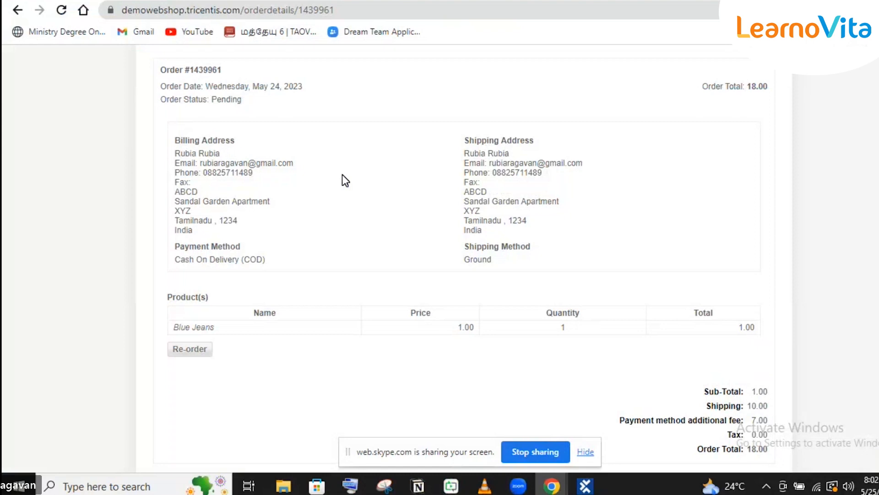
# - Recheck the Blue Jeans price on the order page, then bring back the ScratchBook results
pyautogui.click(586, 486)
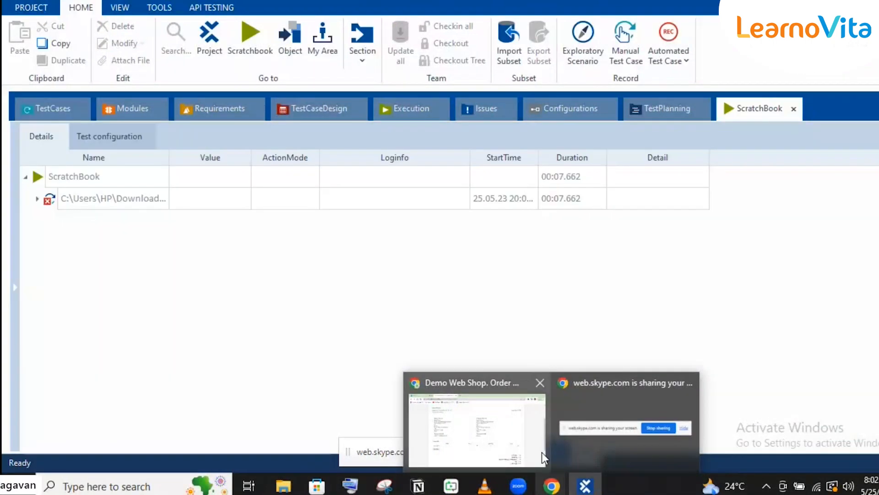
pyautogui.moveTo(542, 452)
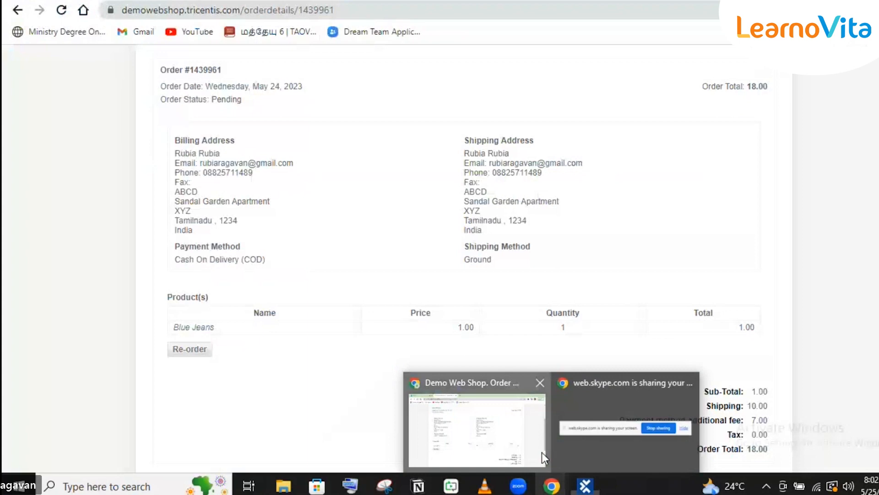
pyautogui.click(543, 452)
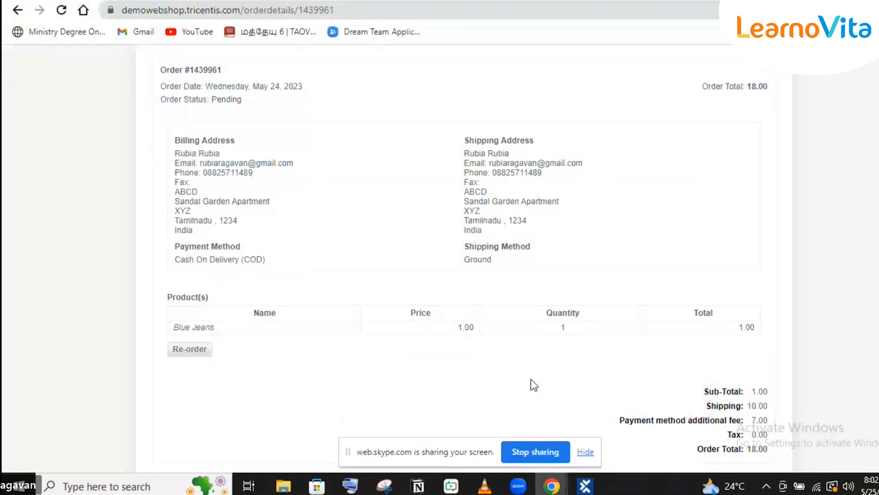
pyautogui.click(583, 487)
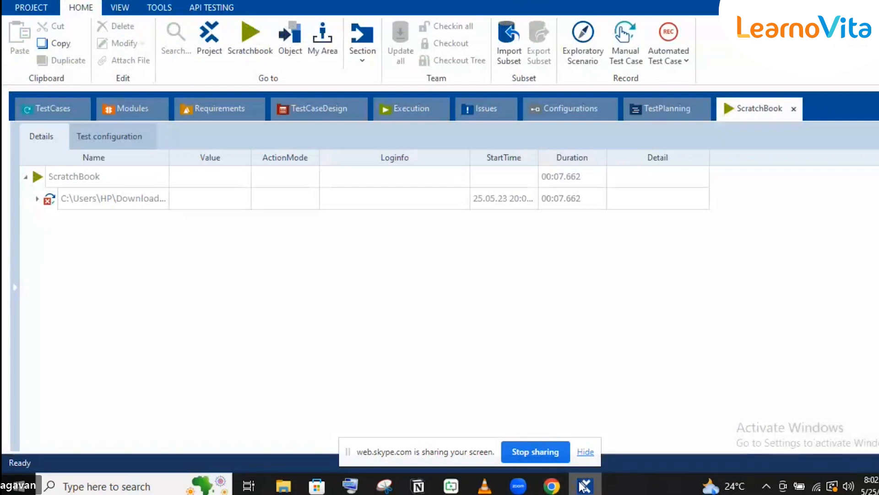
# - Expand Product(s) > Product Details > $1 and open the $2 log: expected 1.00, actual 100
pyautogui.click(37, 199)
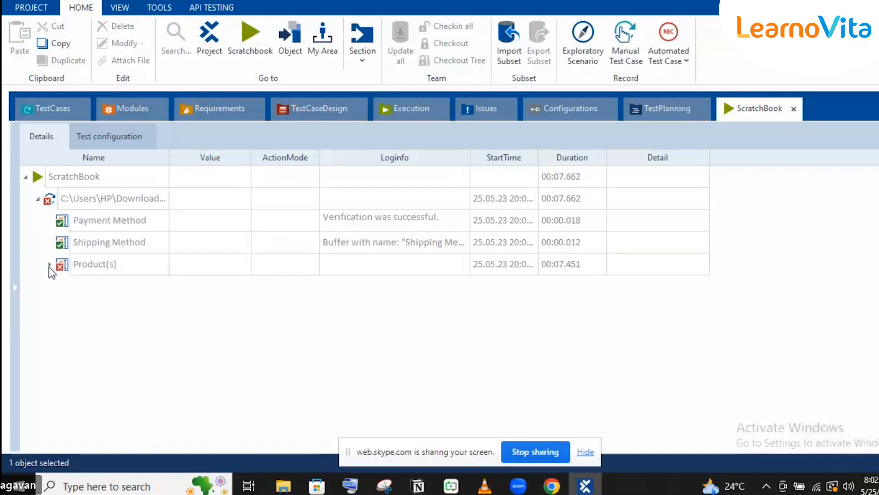
pyautogui.click(50, 265)
pyautogui.click(61, 285)
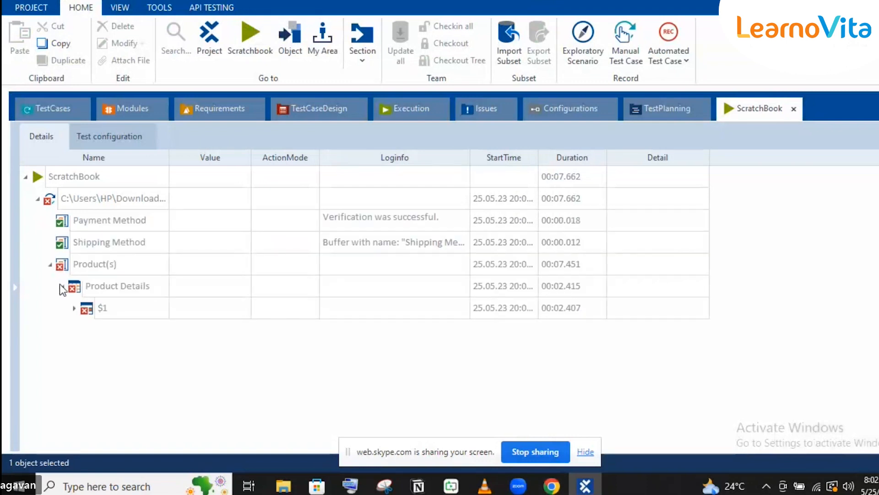
pyautogui.click(75, 308)
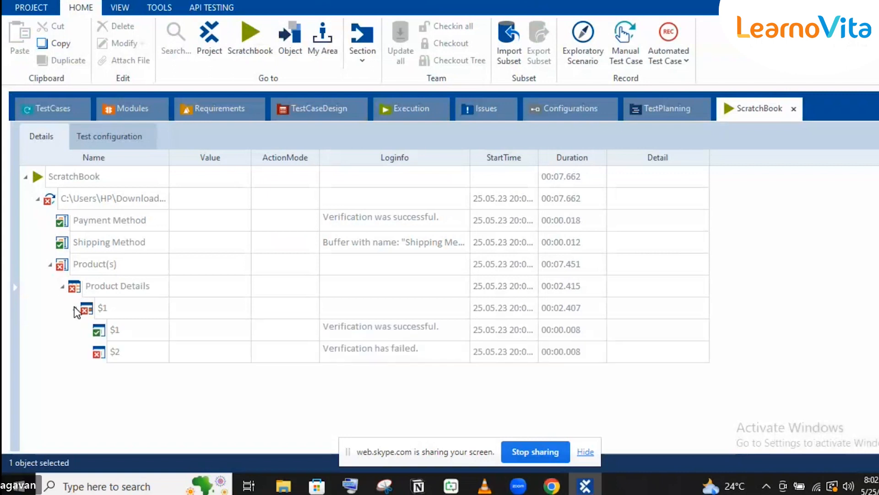
pyautogui.click(368, 356)
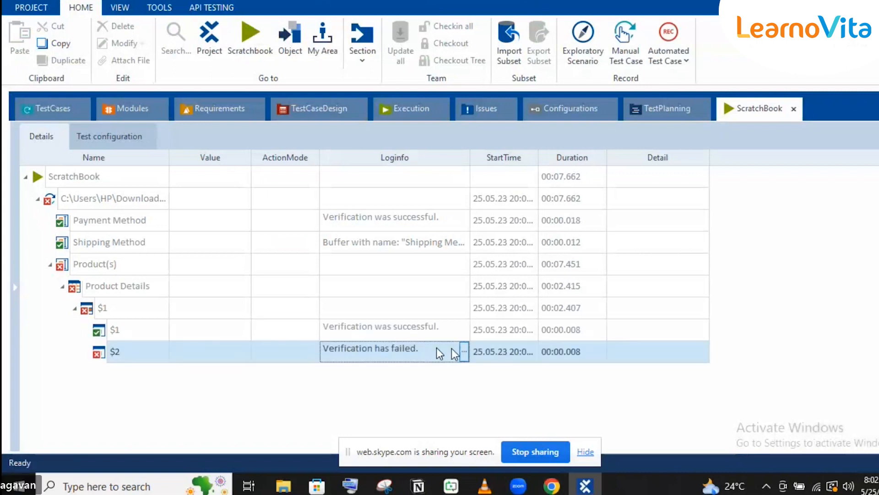
pyautogui.click(464, 352)
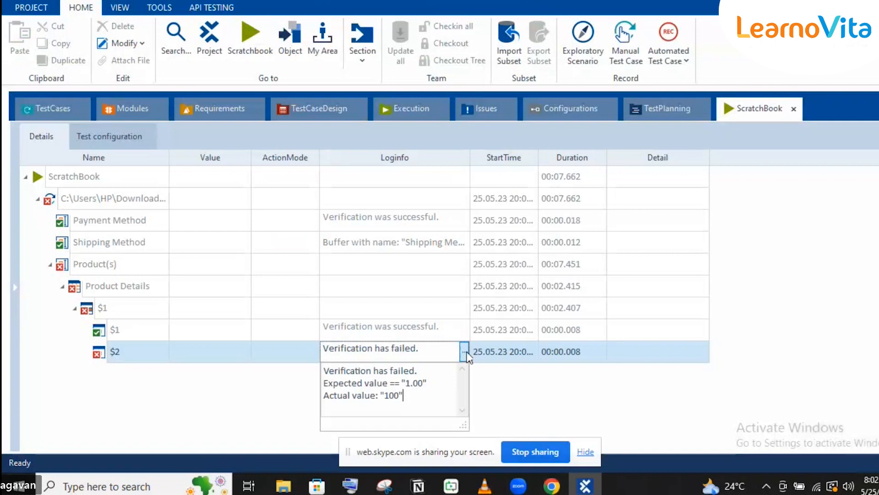
pyautogui.moveTo(558, 489)
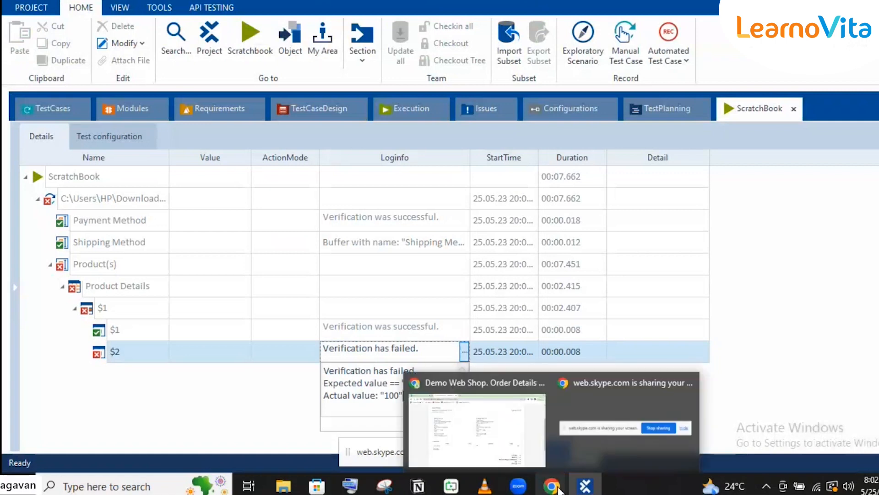
# - Open order_1425948.pdf from the Downloads folder with Google Chrome
pyautogui.moveTo(288, 484)
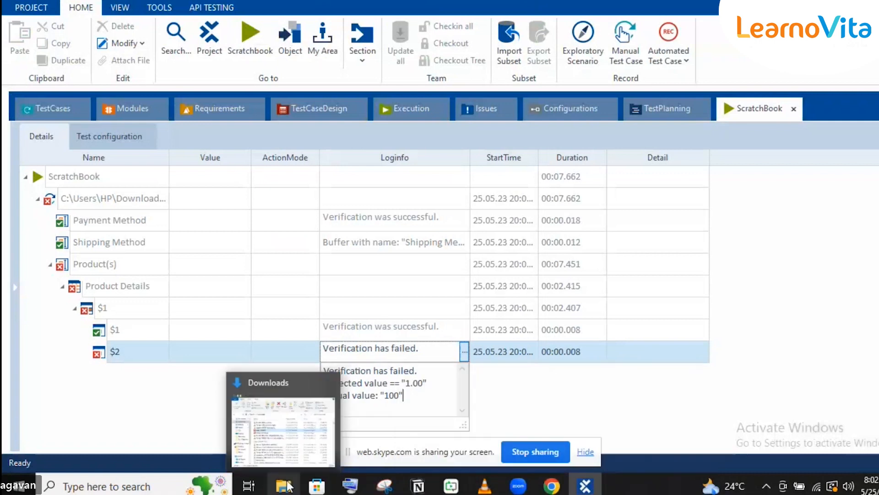
pyautogui.click(295, 424)
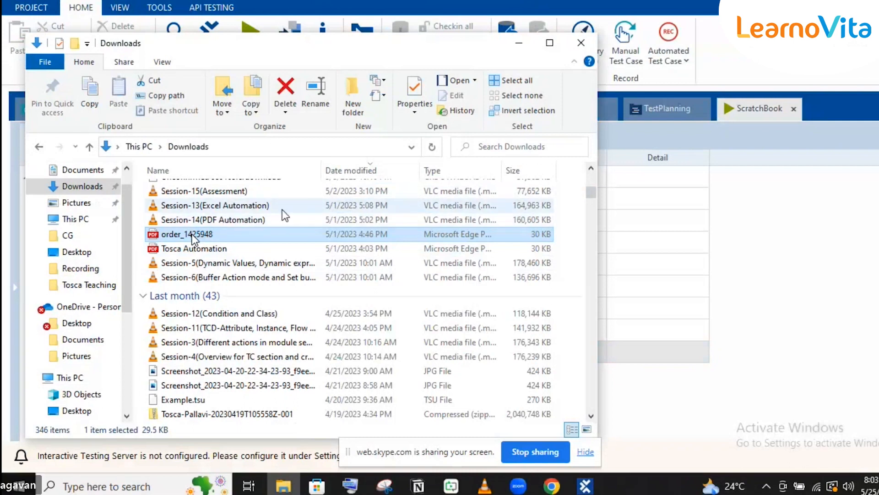
pyautogui.rightClick(223, 234)
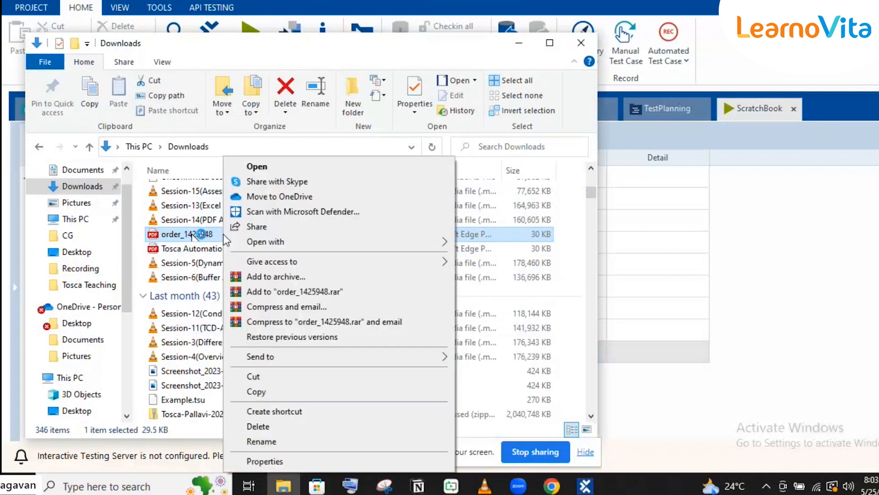
pyautogui.moveTo(298, 237)
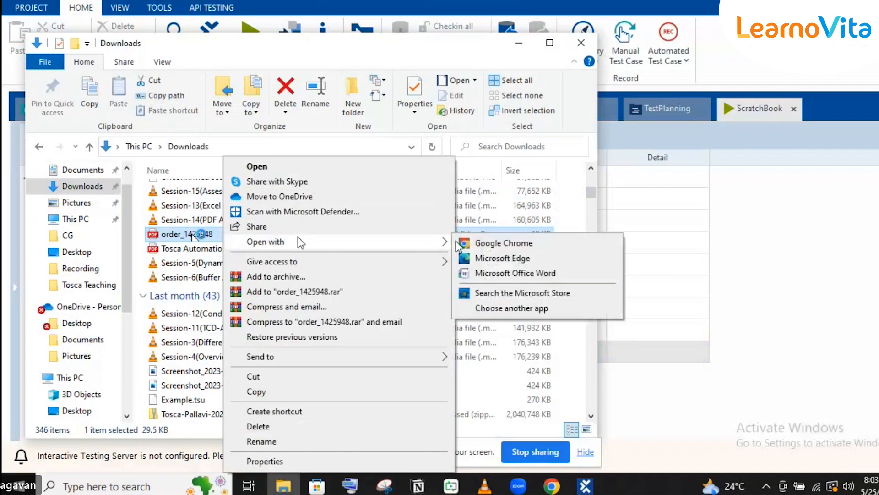
pyautogui.click(466, 244)
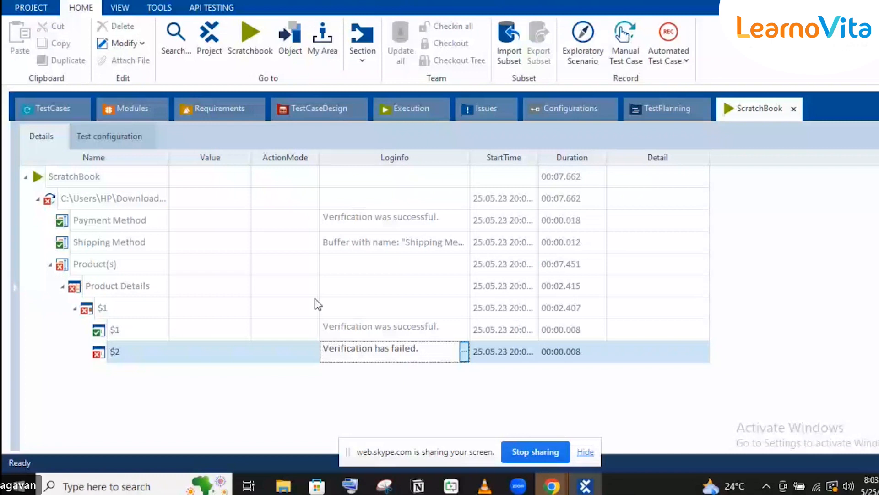
pyautogui.click(551, 486)
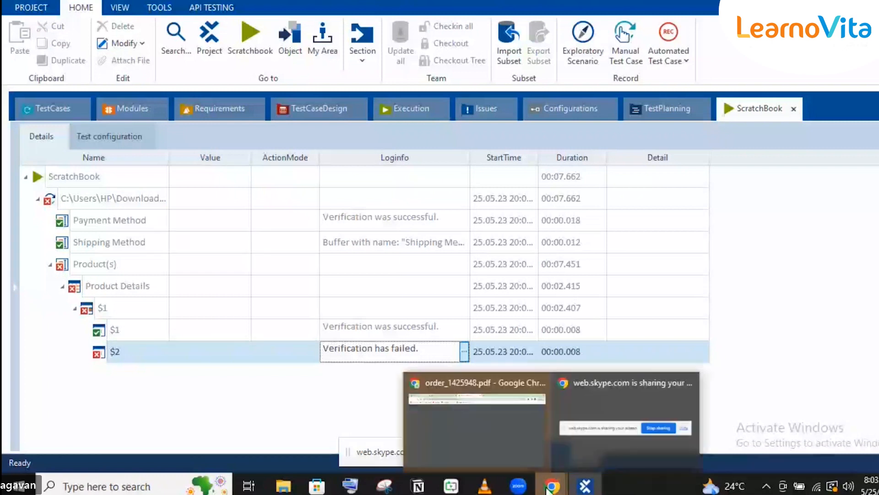
# - Check the order PDF's Blue Jeans price of 1.00, then reopen Tosca's $2 failure log showing actual 100
pyautogui.click(503, 424)
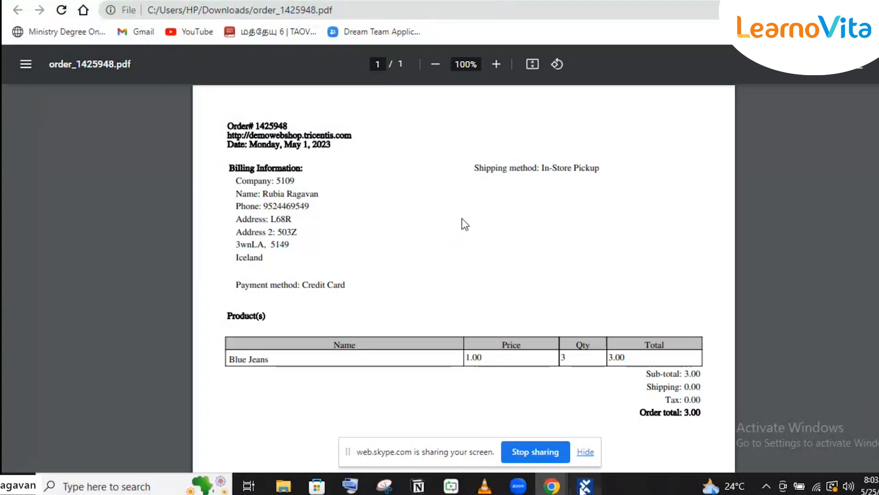
pyautogui.click(585, 487)
pyautogui.click(464, 353)
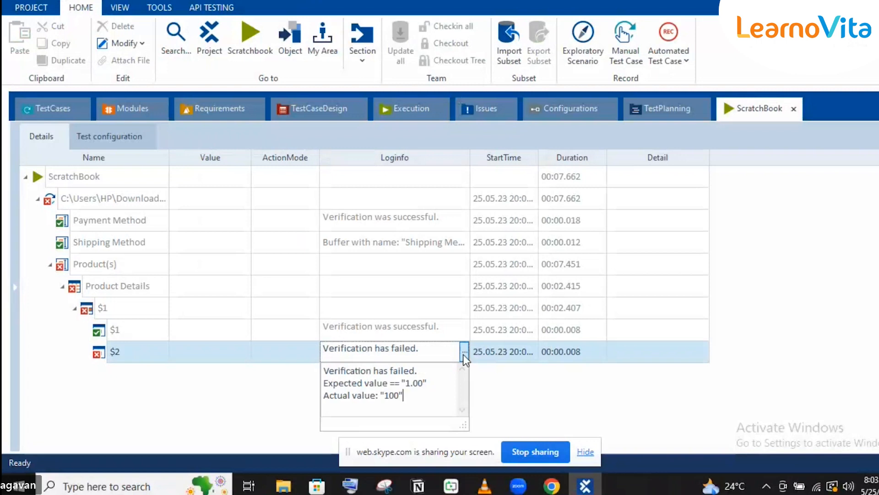
# - Review the PDF test case's steps and its 1.00 price verification value
pyautogui.click(54, 108)
pyautogui.click(53, 109)
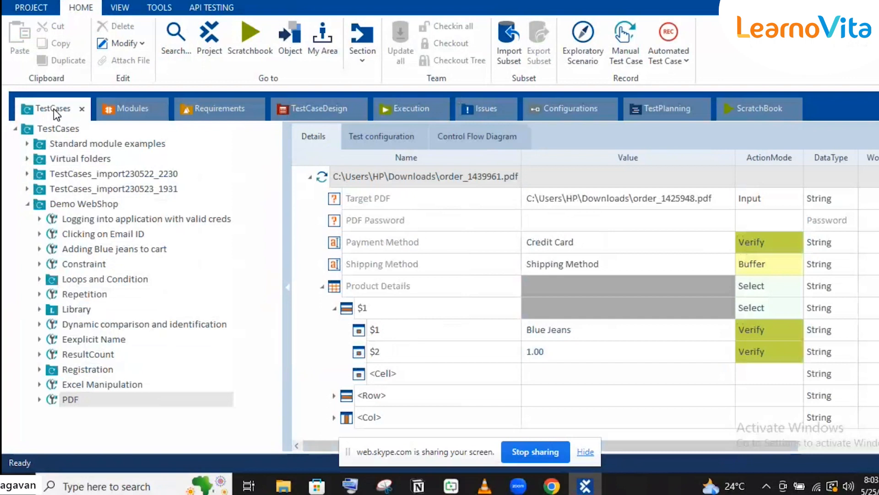
pyautogui.click(137, 112)
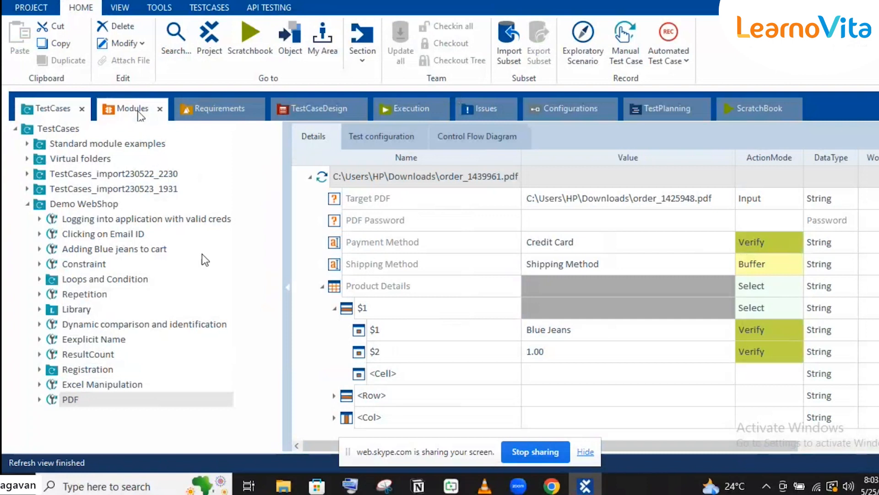
# - Select the order_1439961.pdf scan module in the Modules view, then return to the order PDF
pyautogui.click(132, 108)
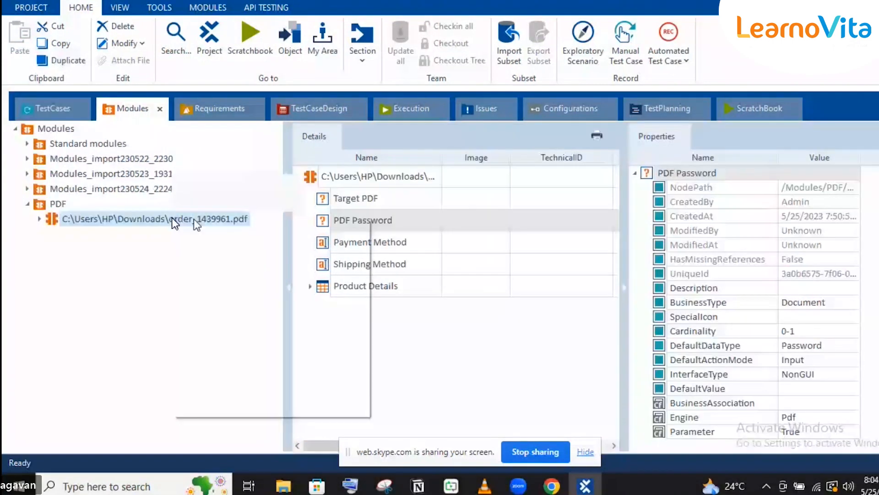
pyautogui.rightClick(173, 218)
pyautogui.click(619, 487)
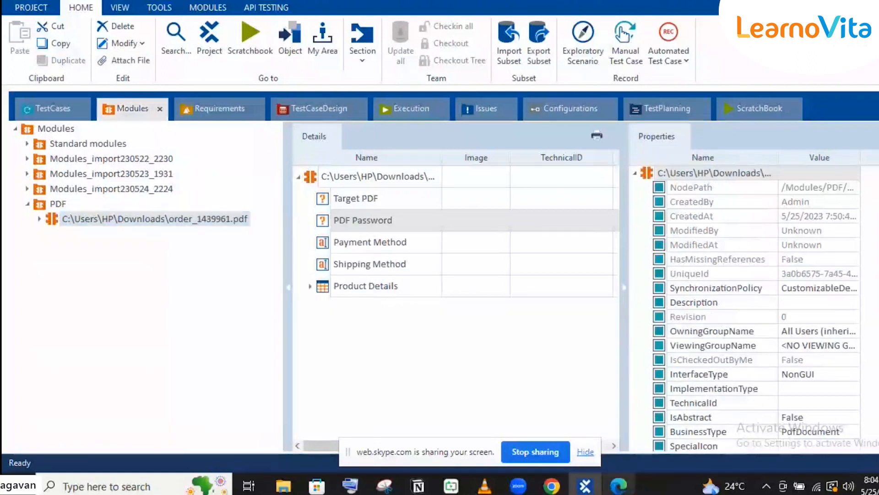
pyautogui.moveTo(552, 485)
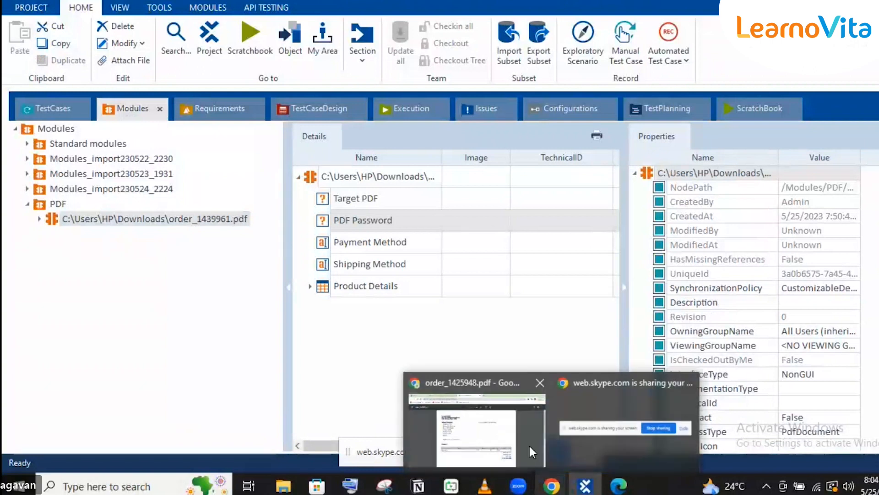
pyautogui.click(506, 423)
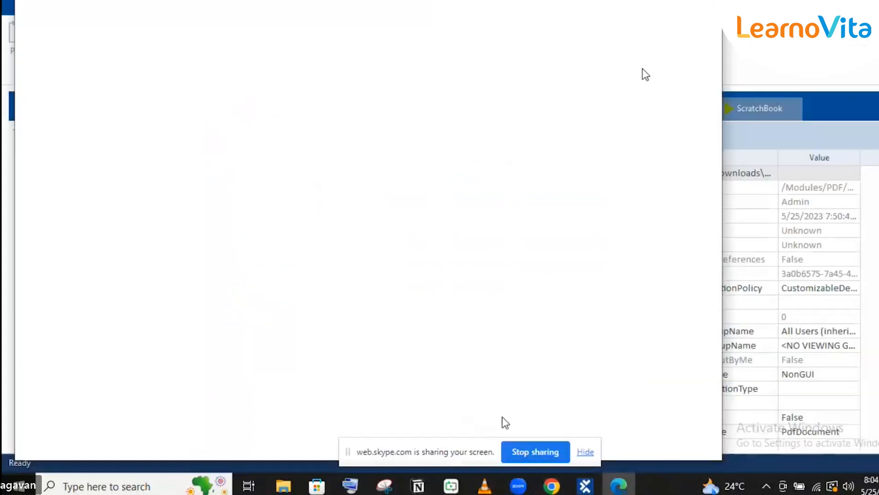
# - Bring order_1425948.pdf to the front to compare Blue Jeans at 1.00, quantity 3, total 3.00
pyautogui.moveTo(551, 486)
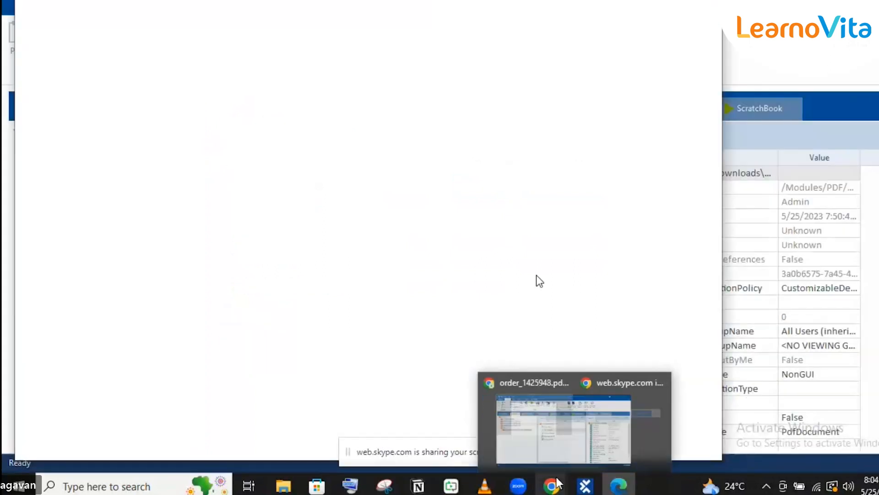
pyautogui.click(510, 421)
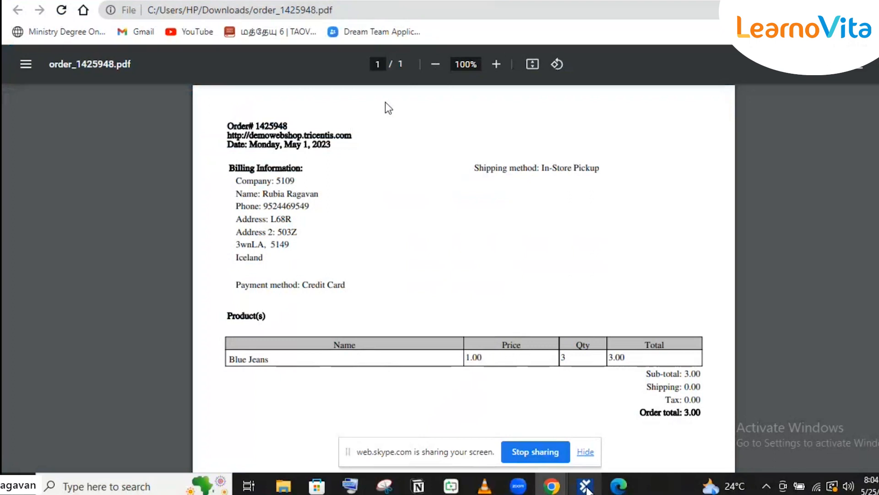
pyautogui.moveTo(587, 489)
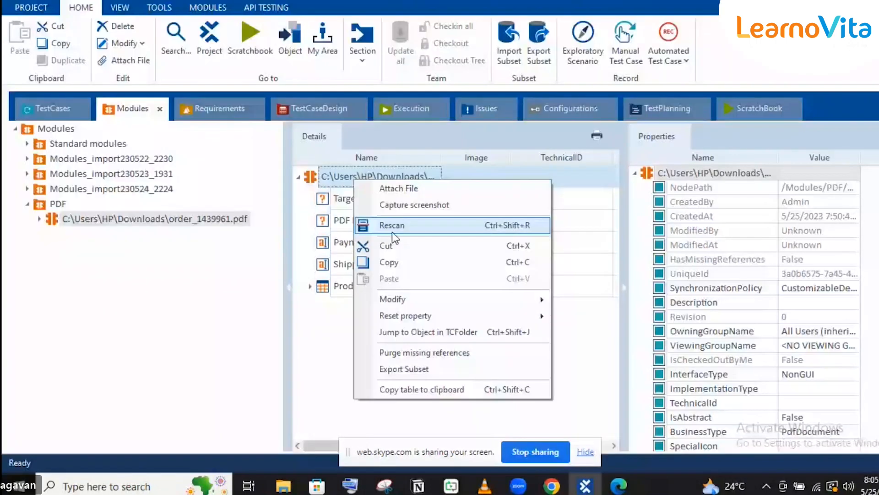
# - Rescan the order_1439961.pdf PDF module from its options
pyautogui.click(392, 226)
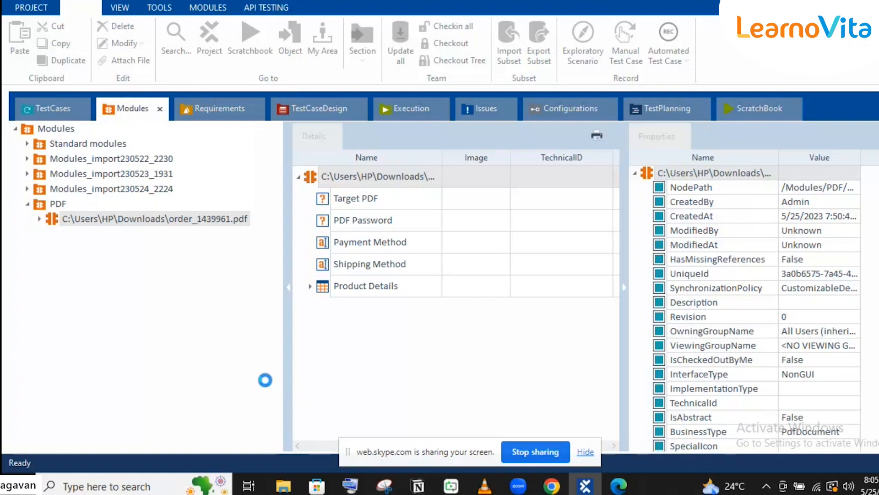
# - Bring the order PDF forward in Chrome, then move to the web.skype.com tab
pyautogui.moveTo(552, 485)
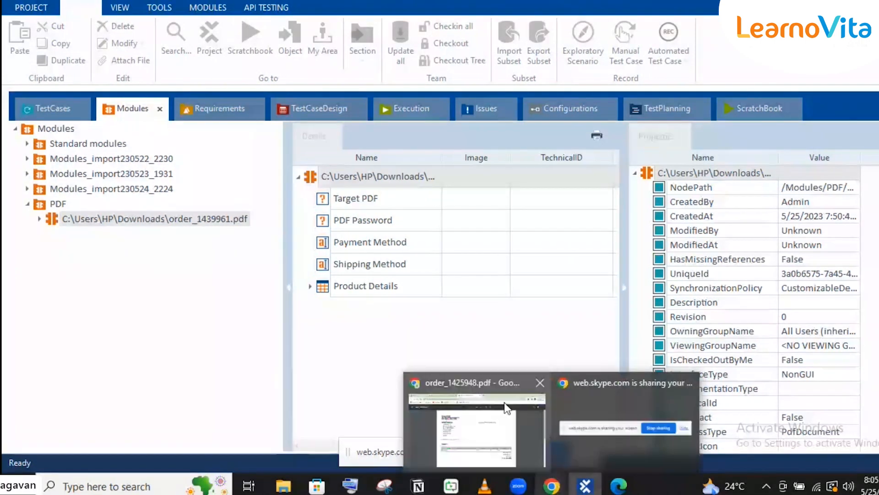
pyautogui.click(507, 407)
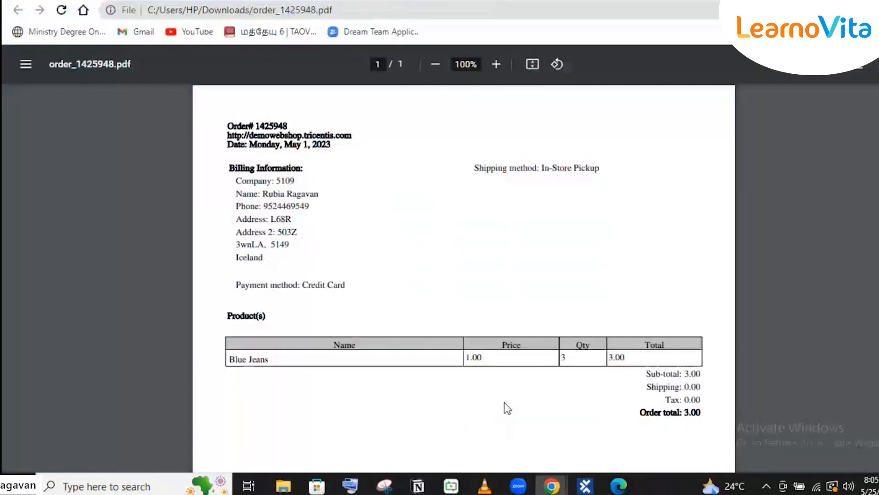
pyautogui.click(316, 1)
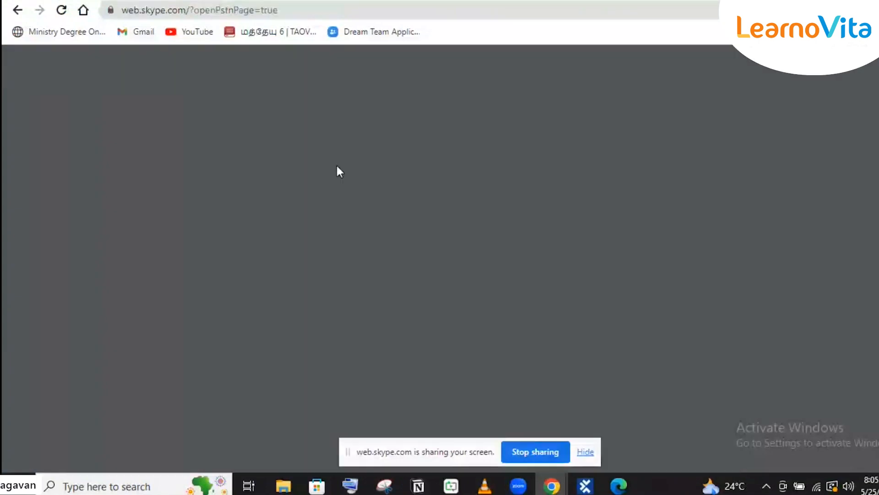